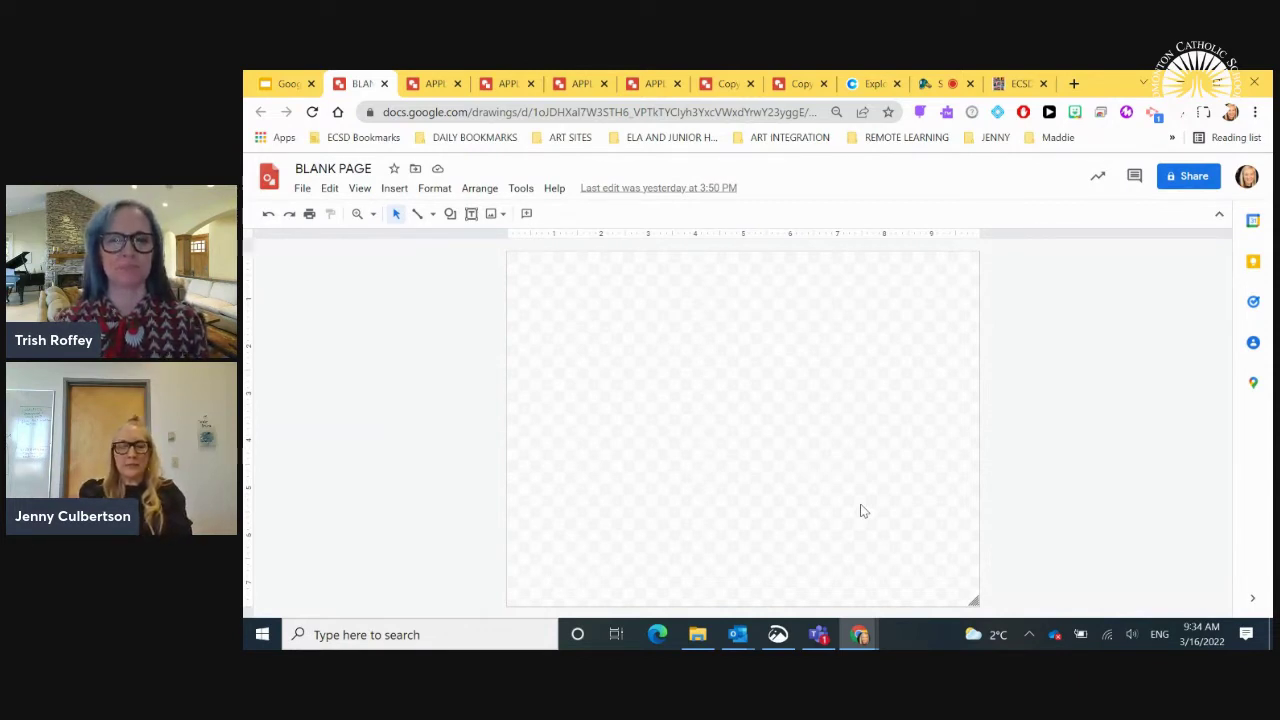
# - In the APPLE drawing, search web images for "apple" and select the red apple with the detached green leaf
pyautogui.click(436, 86)
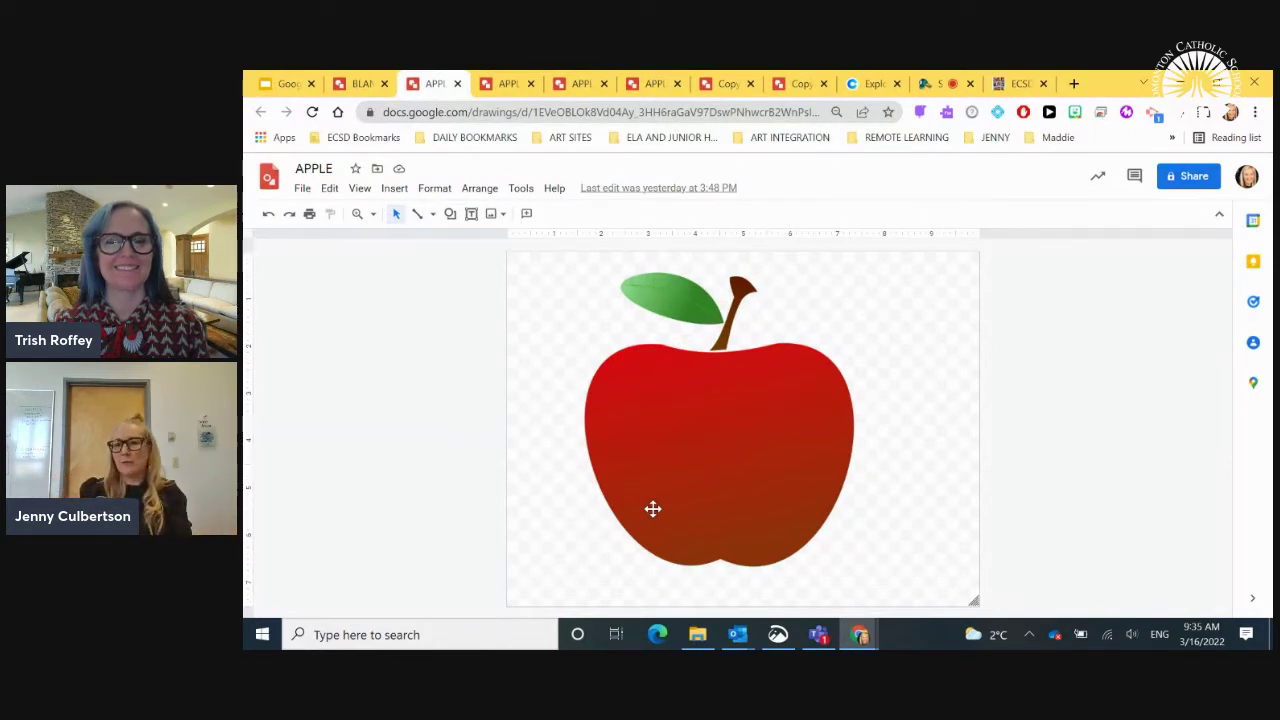
pyautogui.click(765, 405)
pyautogui.click(972, 411)
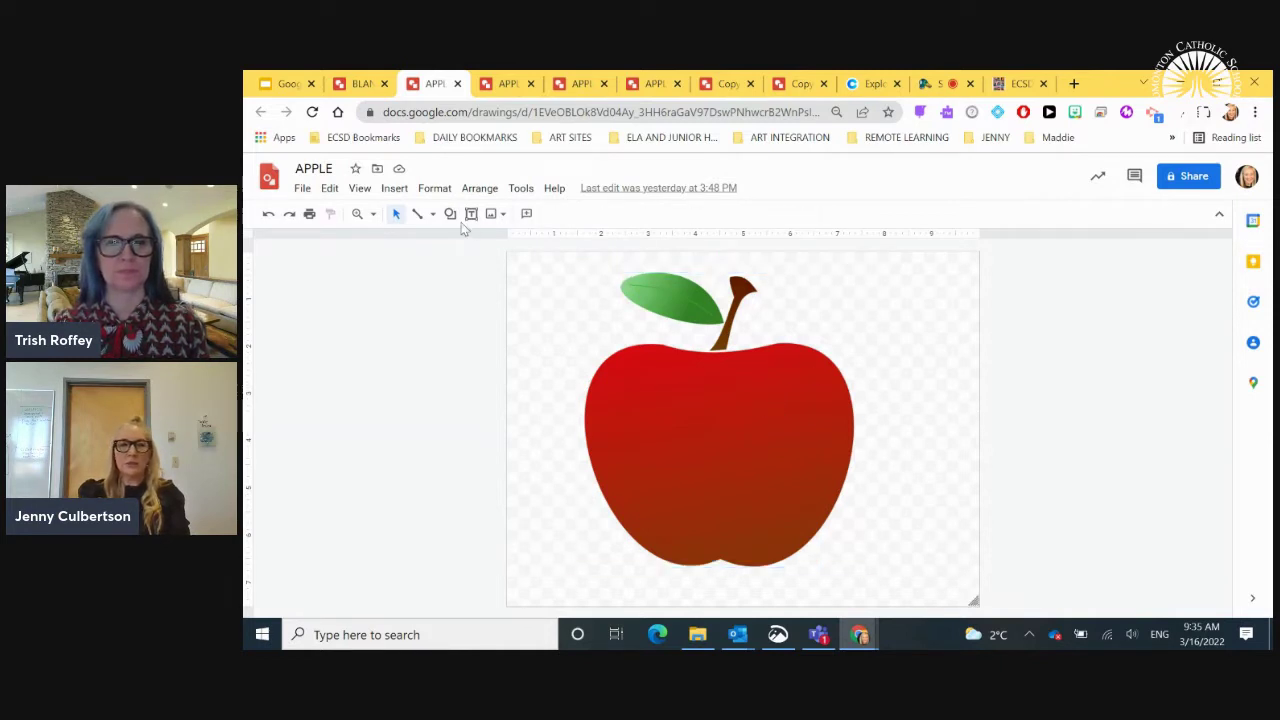
pyautogui.click(396, 190)
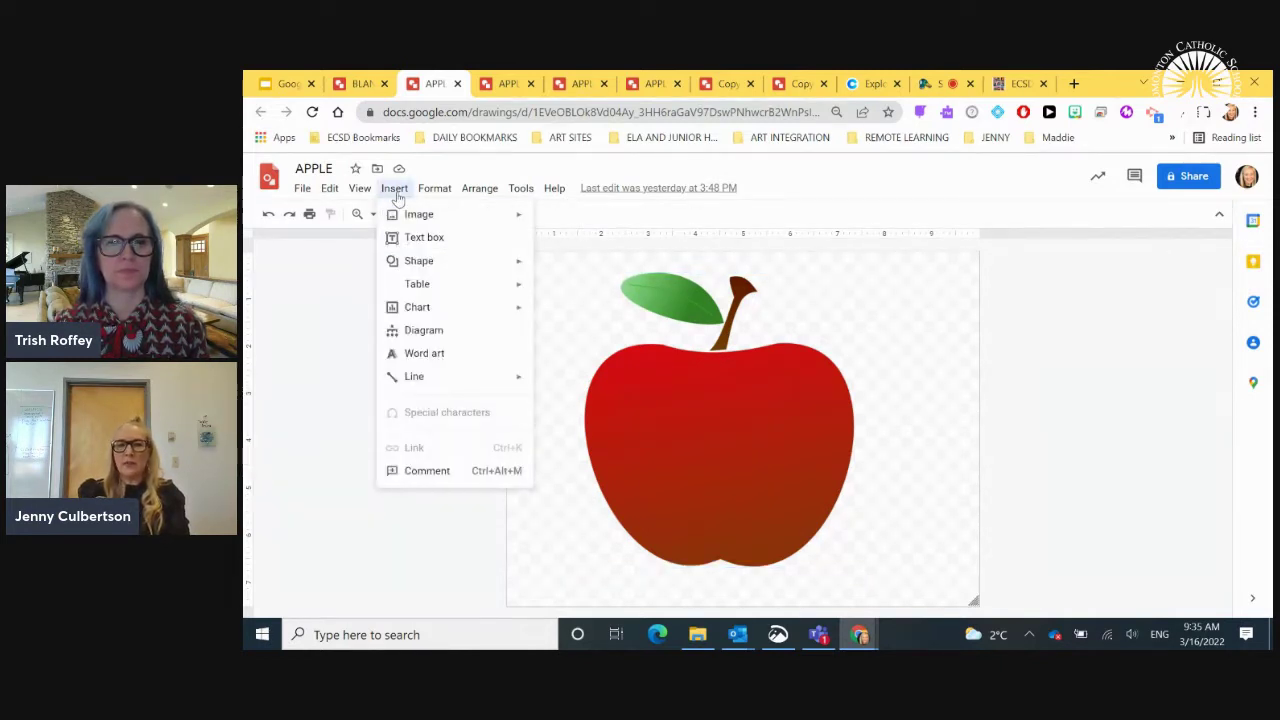
pyautogui.moveTo(402, 218)
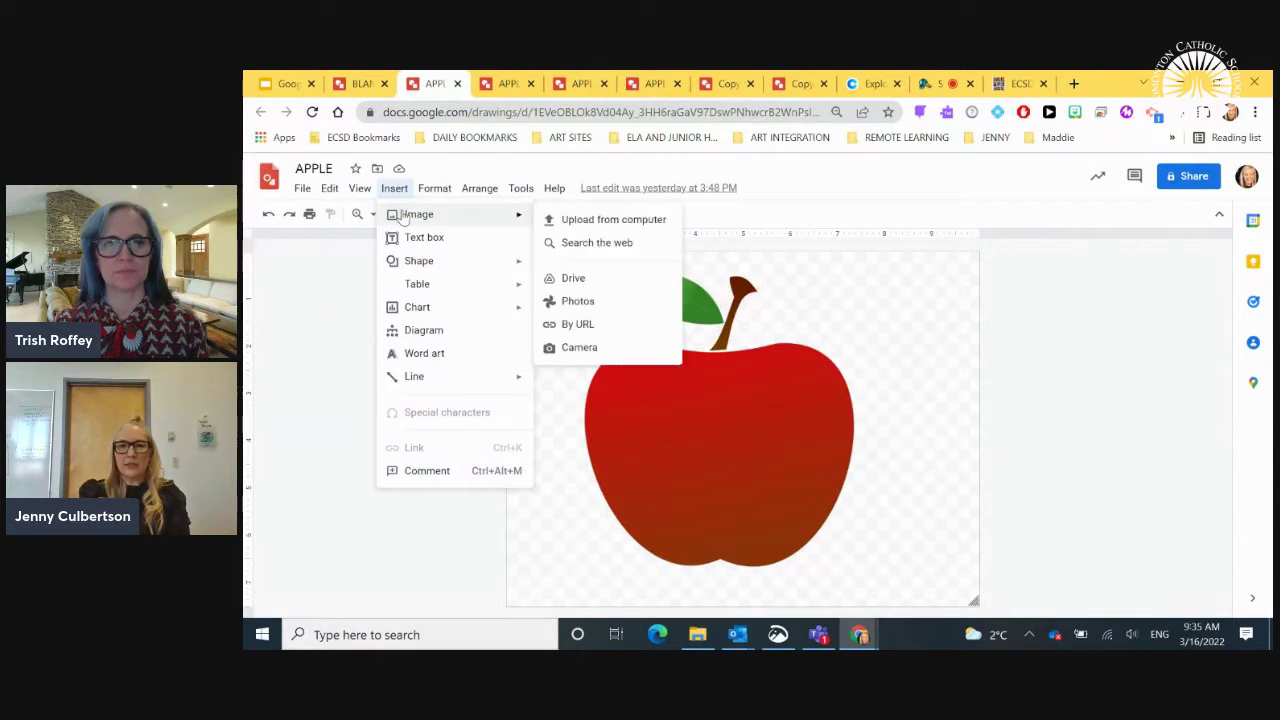
pyautogui.click(592, 245)
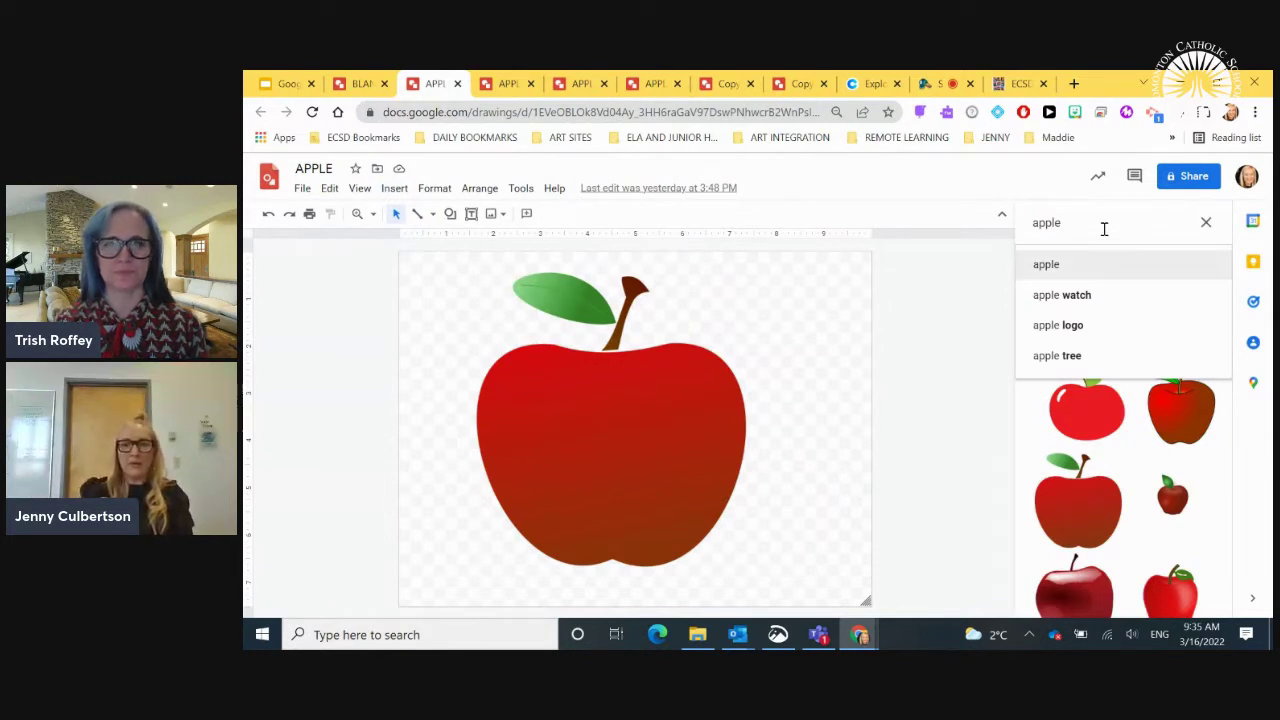
pyautogui.click(1103, 489)
pyautogui.click(1103, 489)
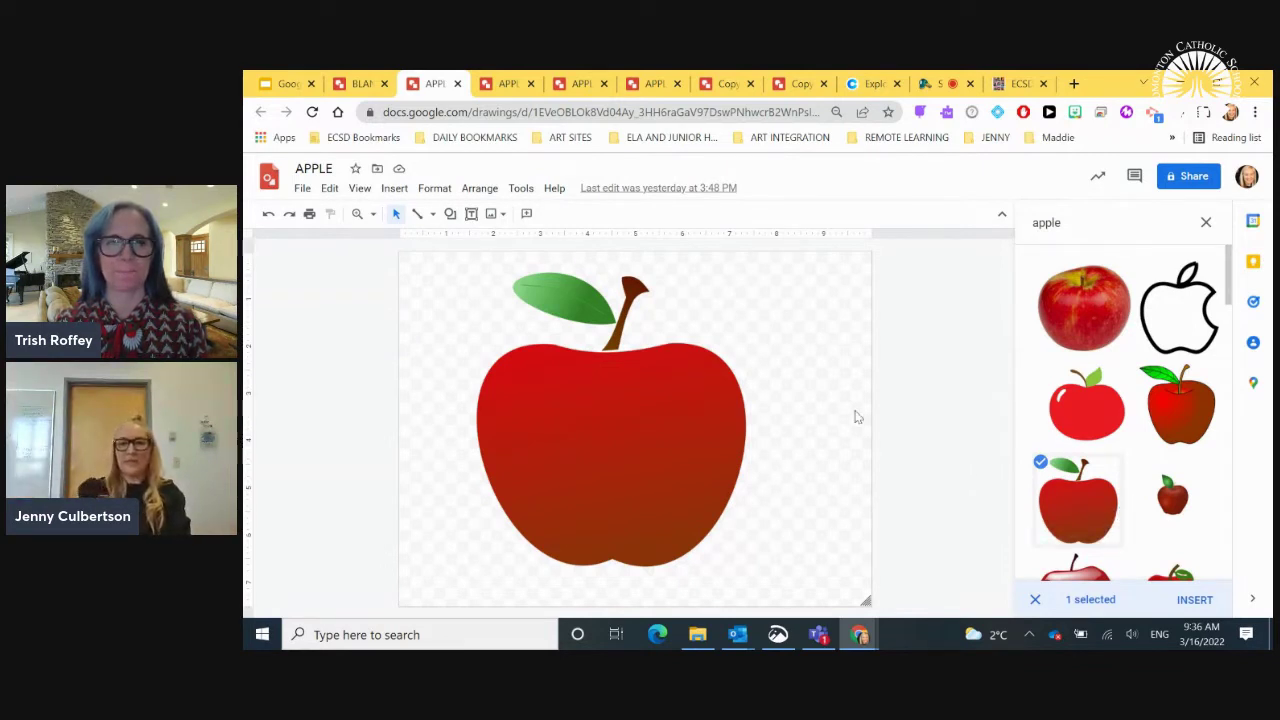
pyautogui.click(1206, 223)
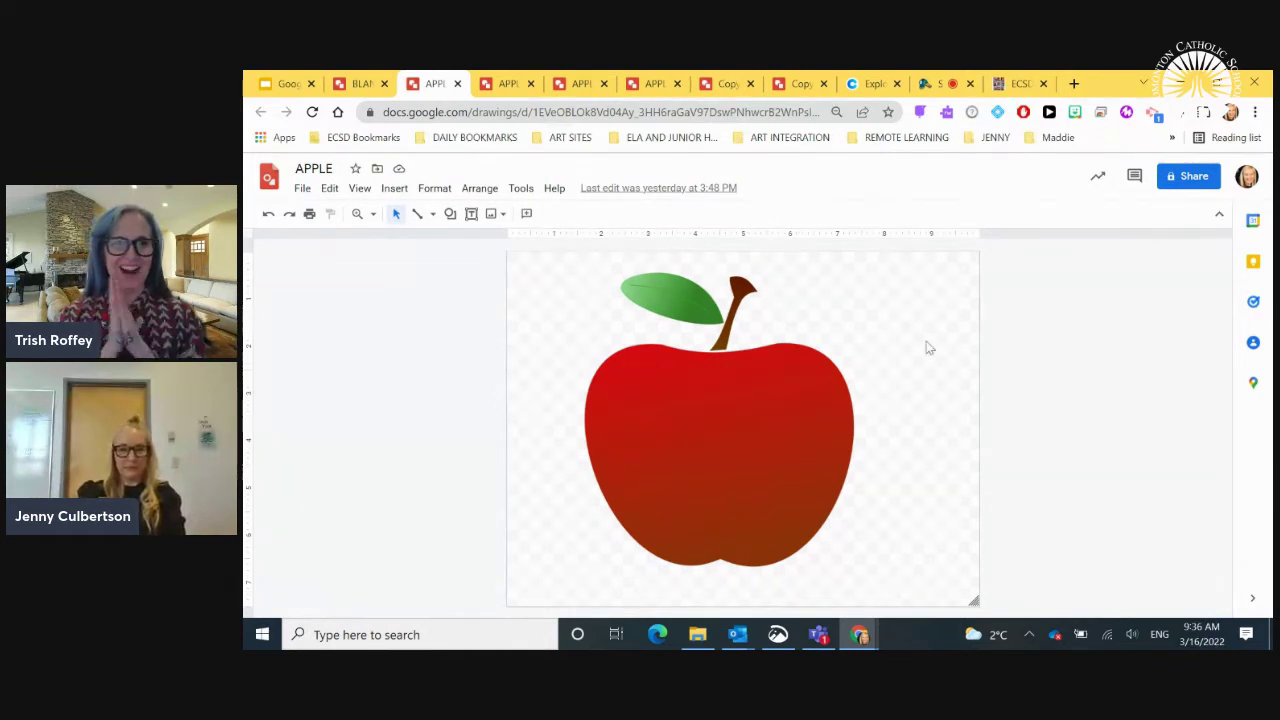
# - Give the APPLE drawing a solid black background and compare it with the APPLE WITH BLACK BACKGROUND drawing
pyautogui.click(517, 88)
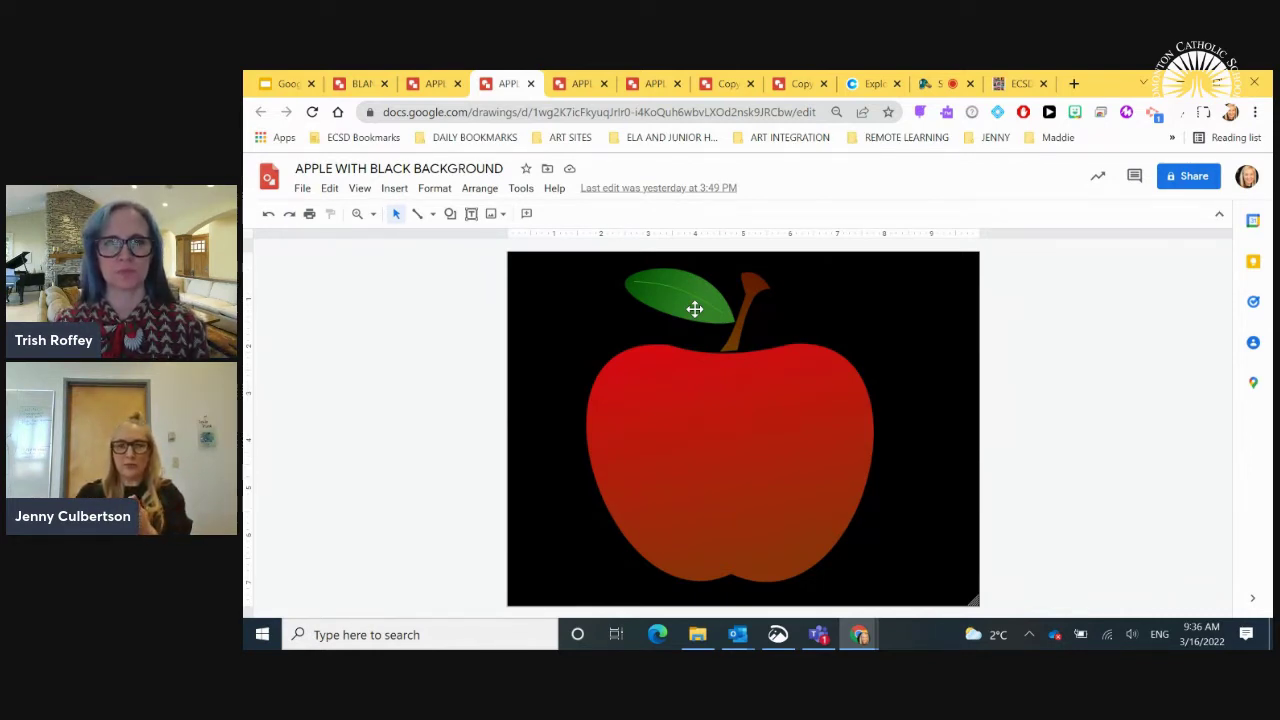
pyautogui.click(846, 312)
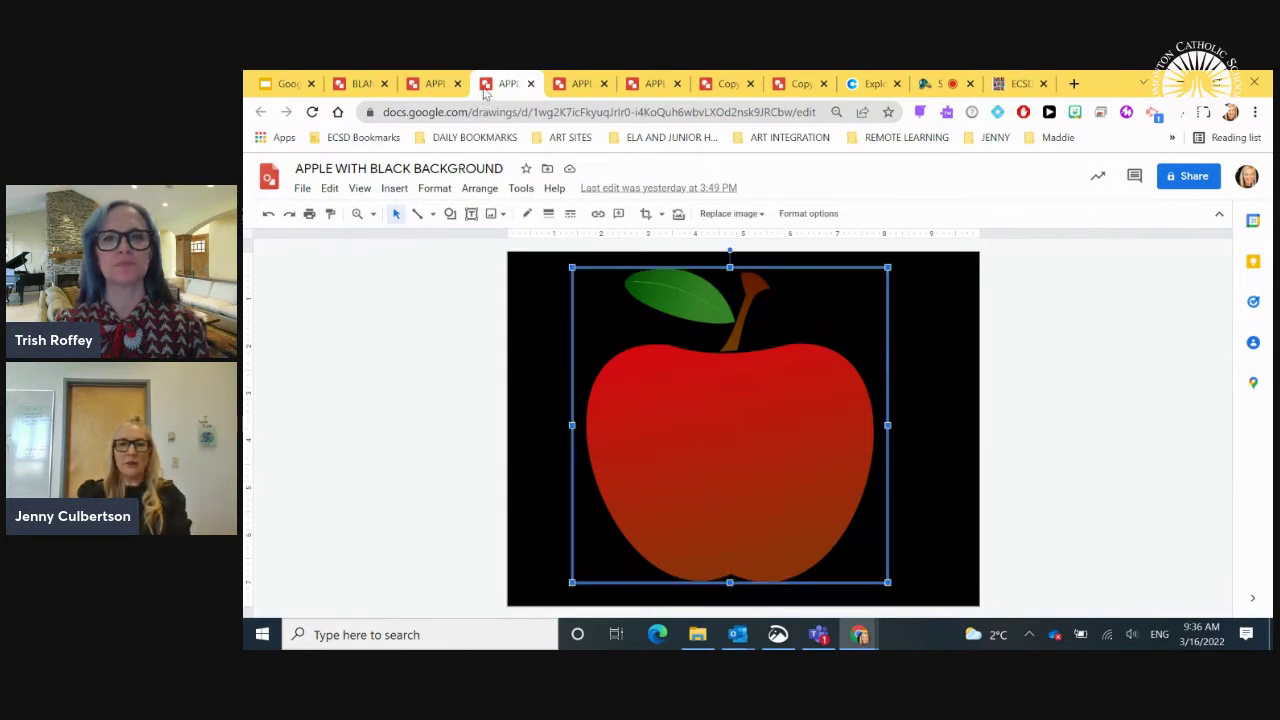
pyautogui.click(434, 86)
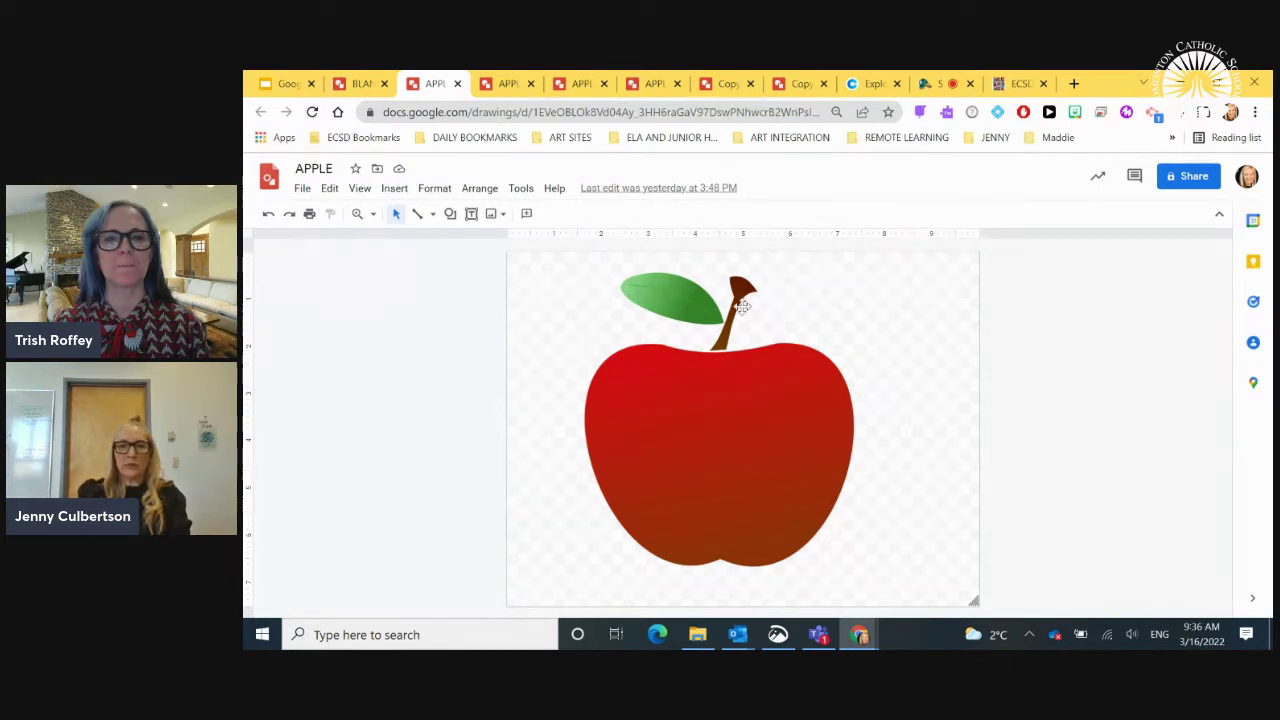
pyautogui.rightClick(888, 341)
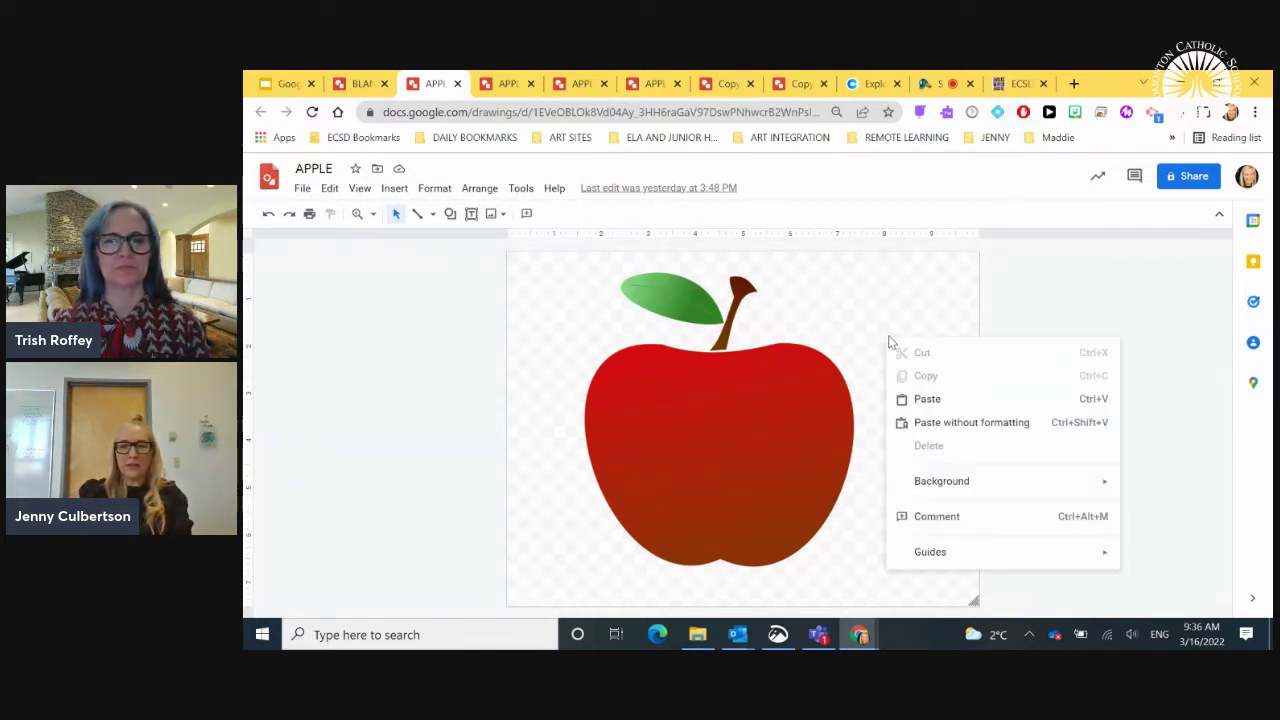
pyautogui.moveTo(925, 484)
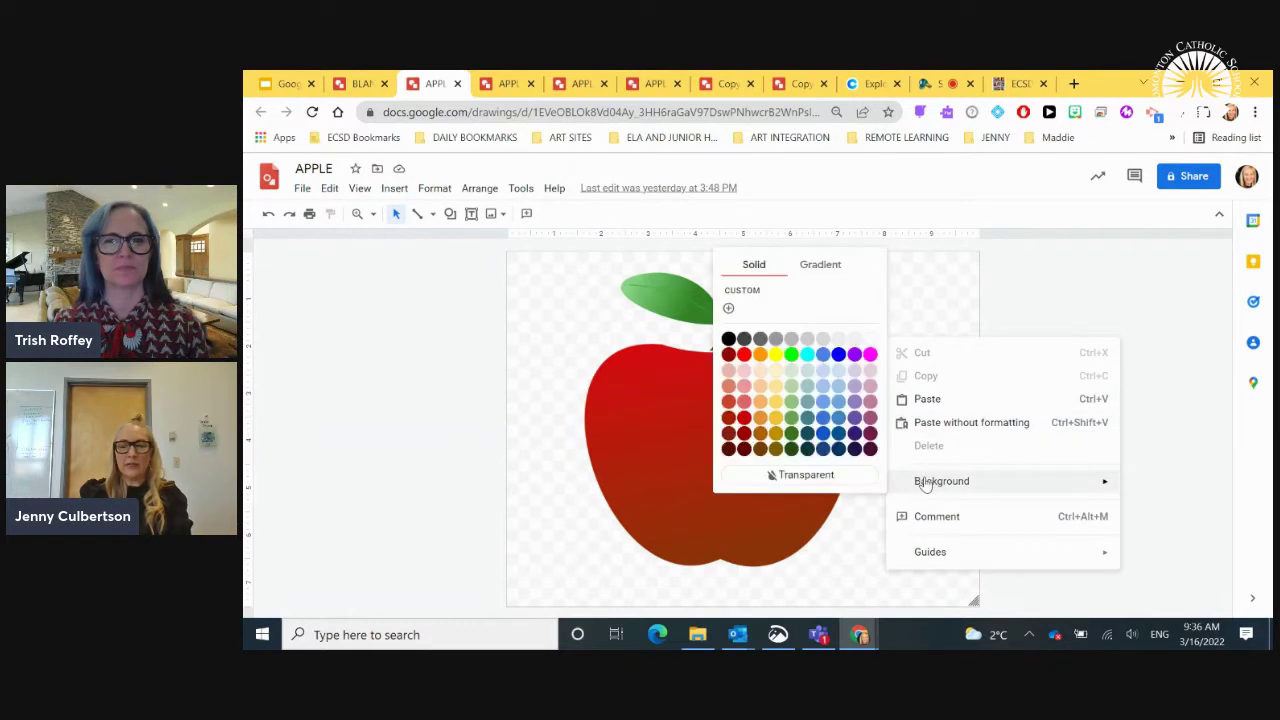
pyautogui.click(728, 339)
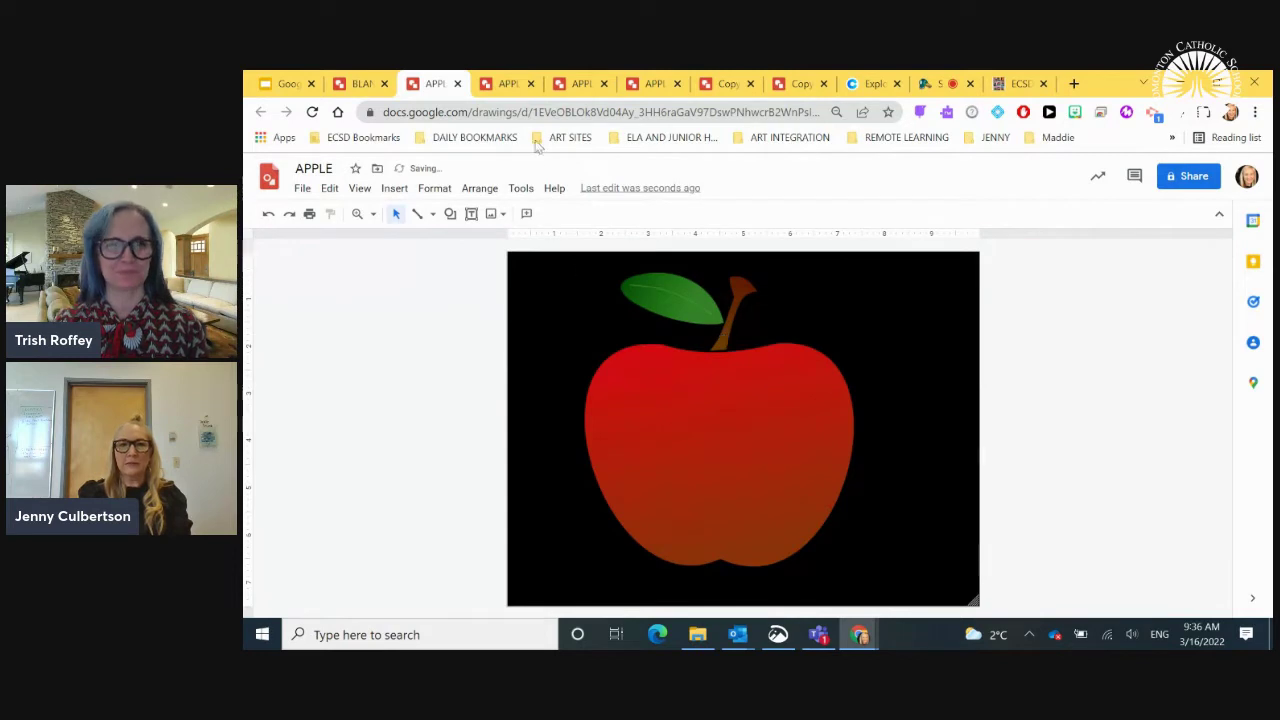
pyautogui.click(507, 88)
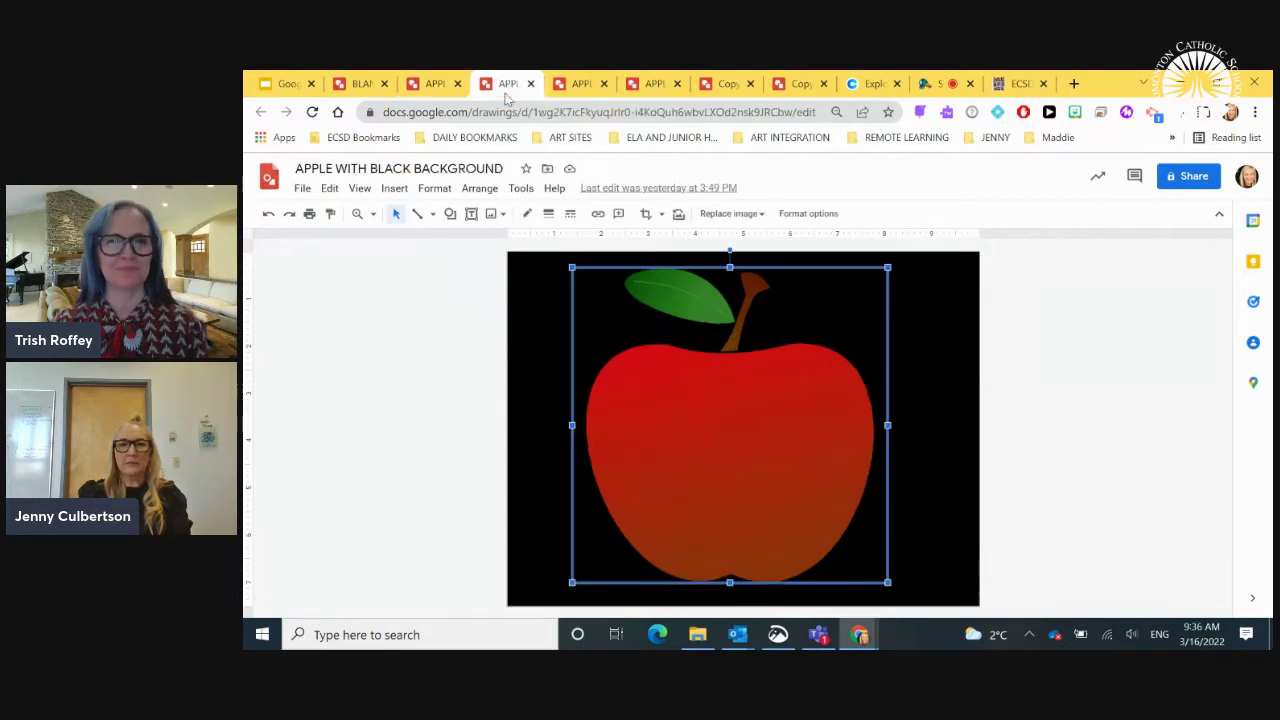
pyautogui.click(913, 368)
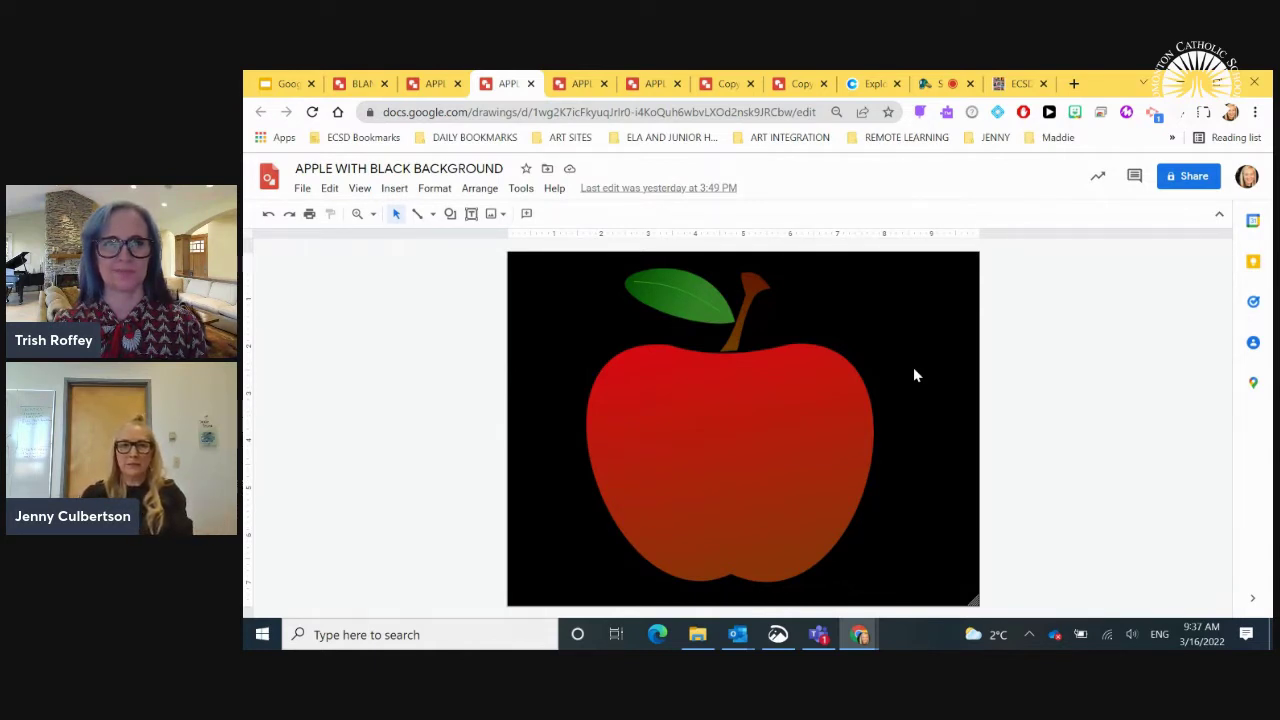
# - In the APPLE BACKGROUND drawing, draw a closed Polyline triangle along the apple's upper edge to the right of the stem
pyautogui.click(593, 88)
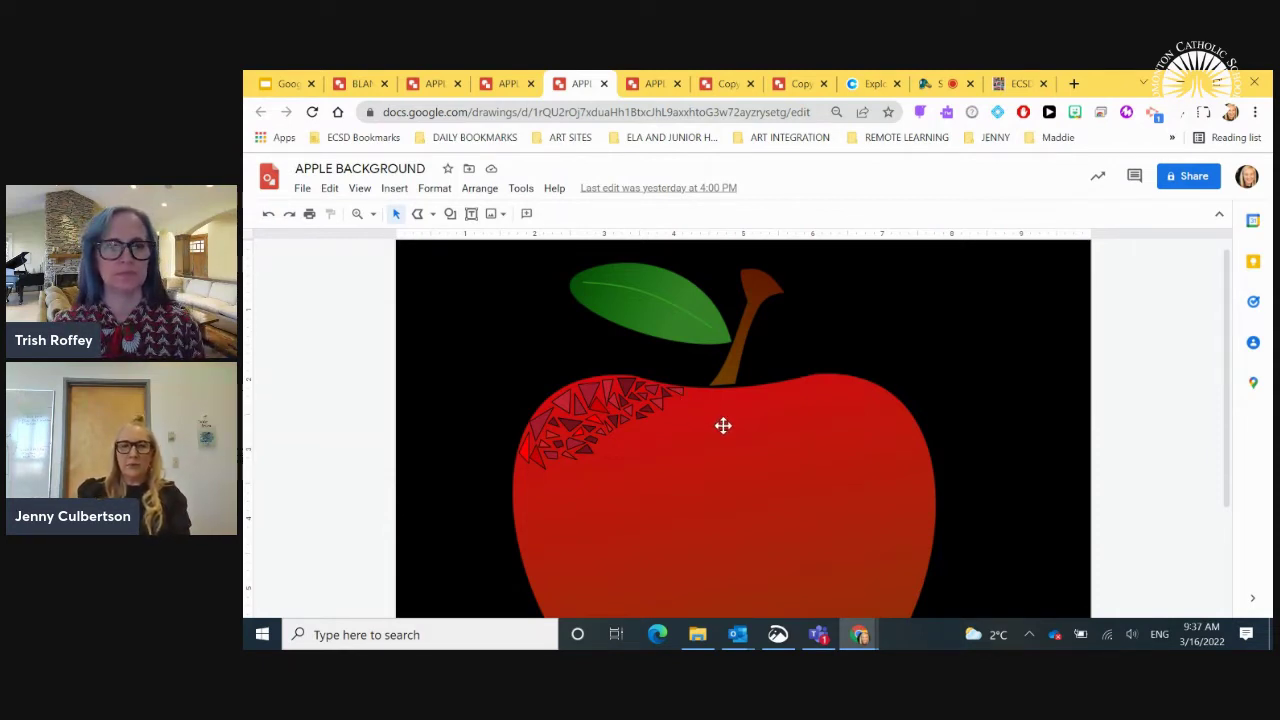
pyautogui.click(394, 193)
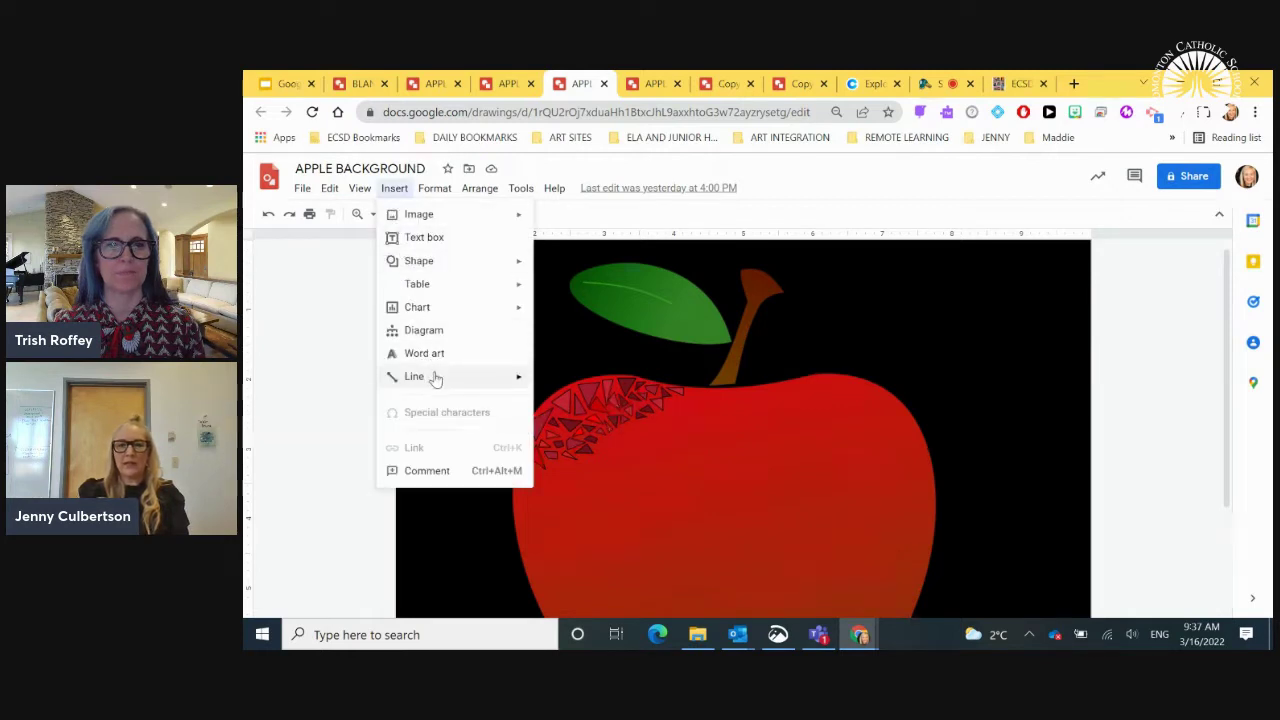
pyautogui.moveTo(435, 378)
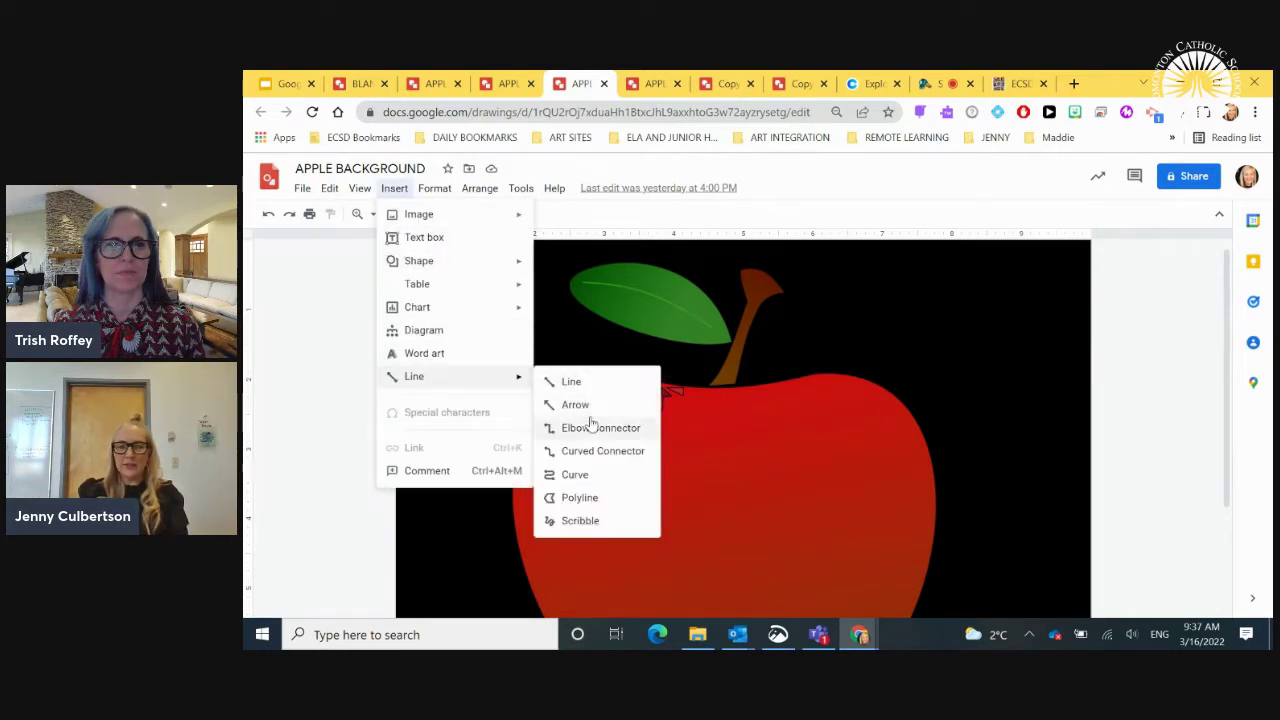
pyautogui.click(578, 498)
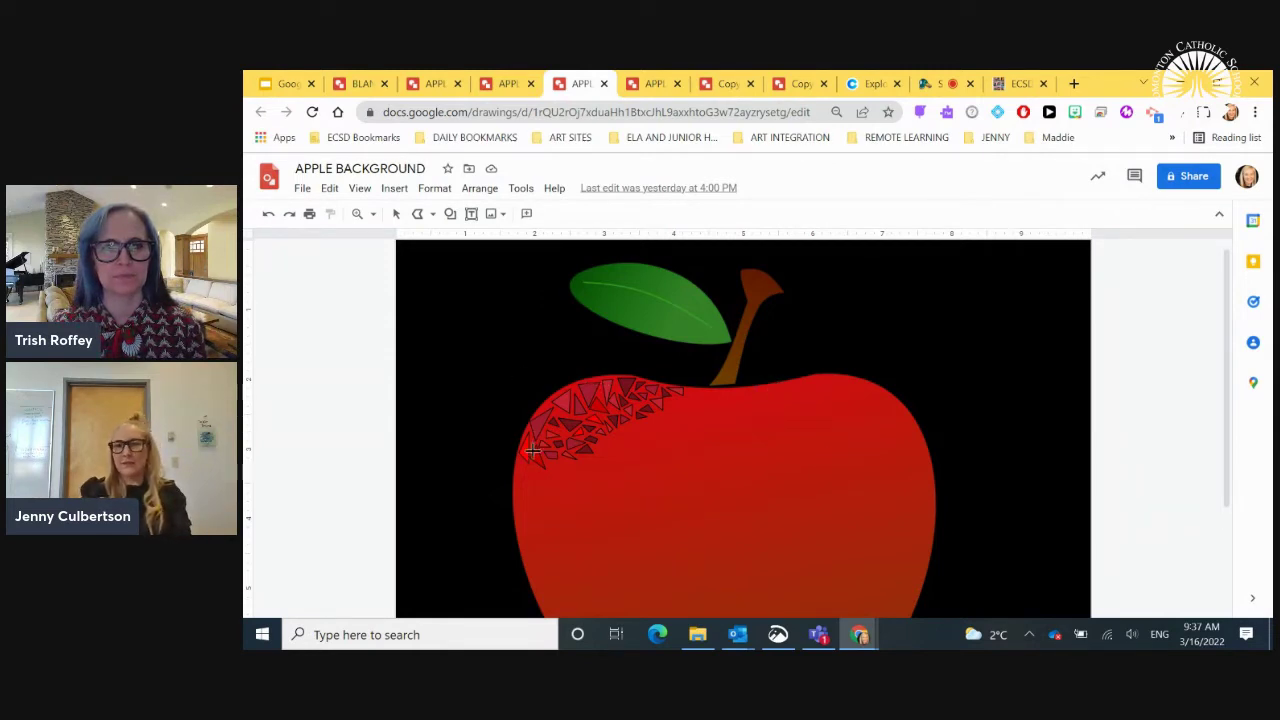
pyautogui.click(775, 385)
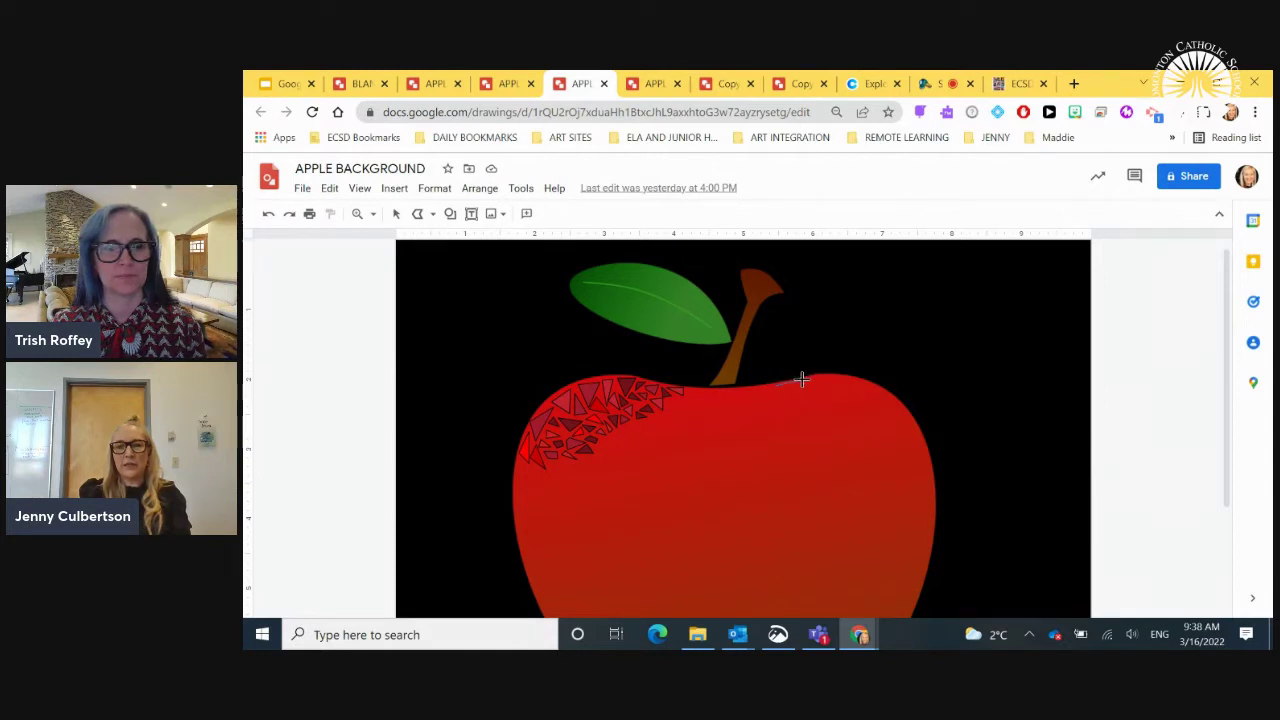
pyautogui.click(801, 380)
pyautogui.click(797, 403)
pyautogui.click(779, 387)
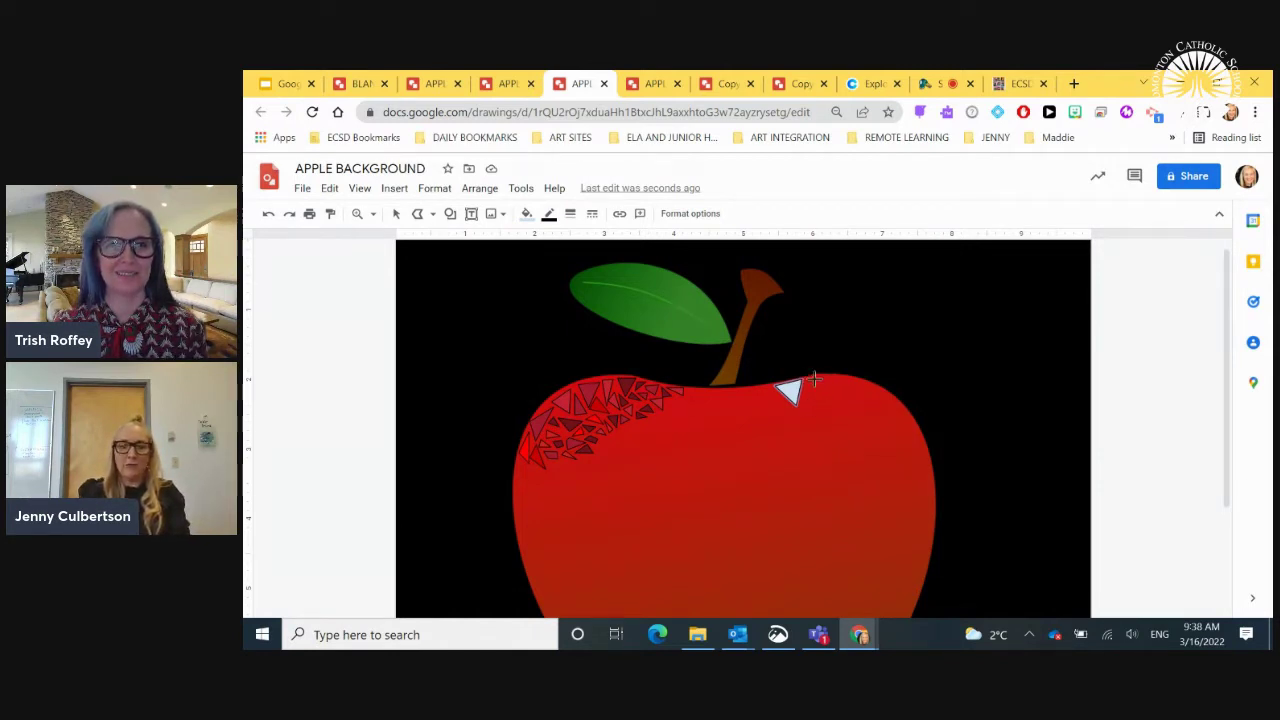
# - Draw two more Polyline triangles beside the first one, one along the apple's edge and an upright one between them
pyautogui.click(836, 378)
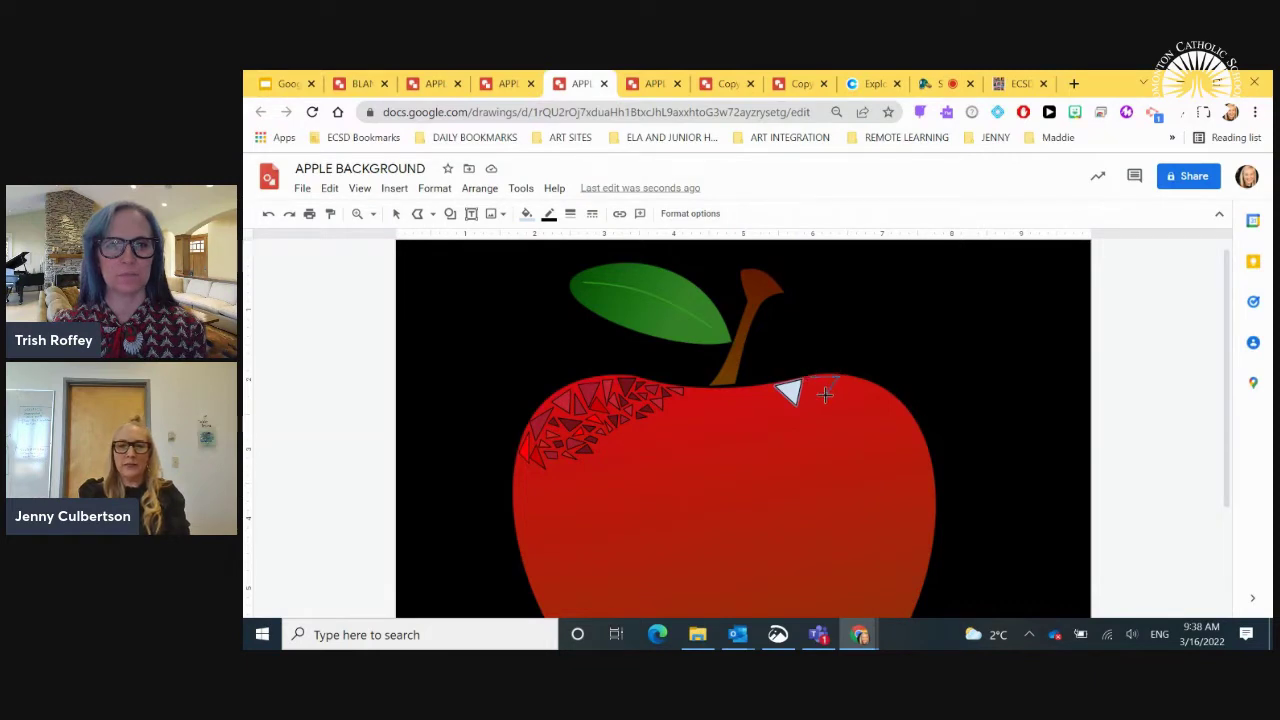
pyautogui.click(813, 380)
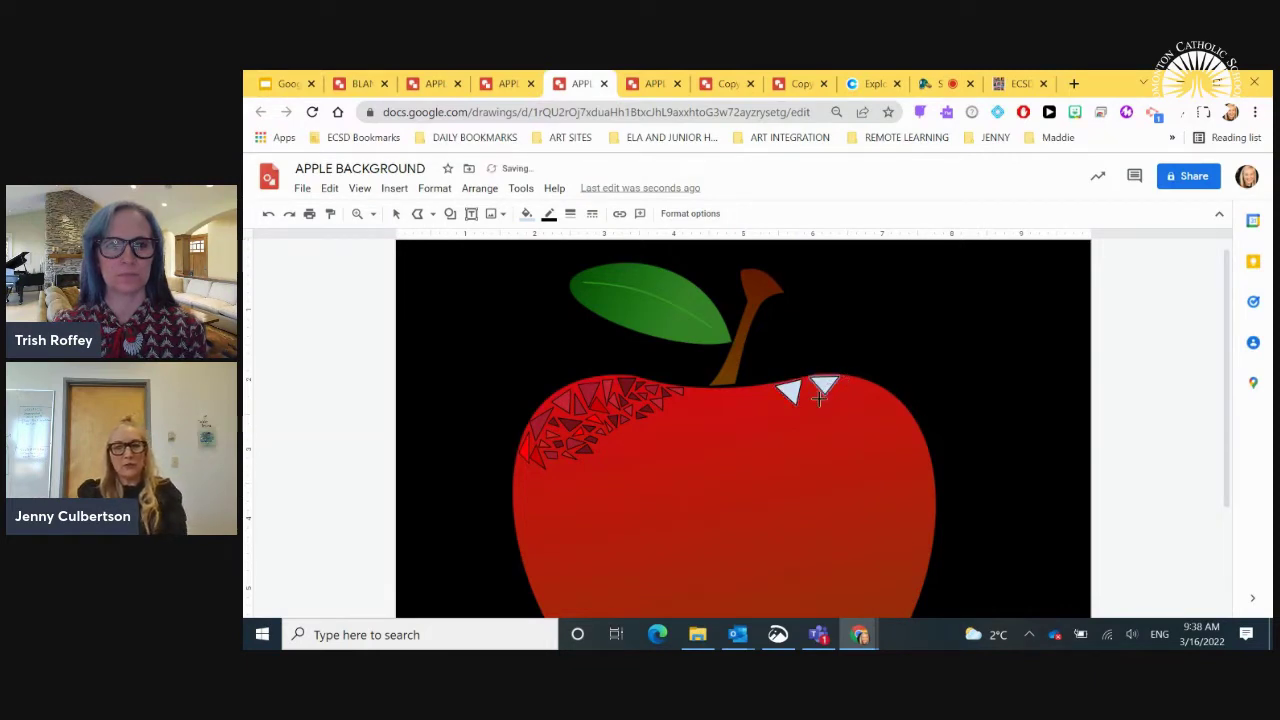
pyautogui.click(809, 388)
pyautogui.click(799, 405)
pyautogui.click(822, 403)
pyautogui.click(809, 388)
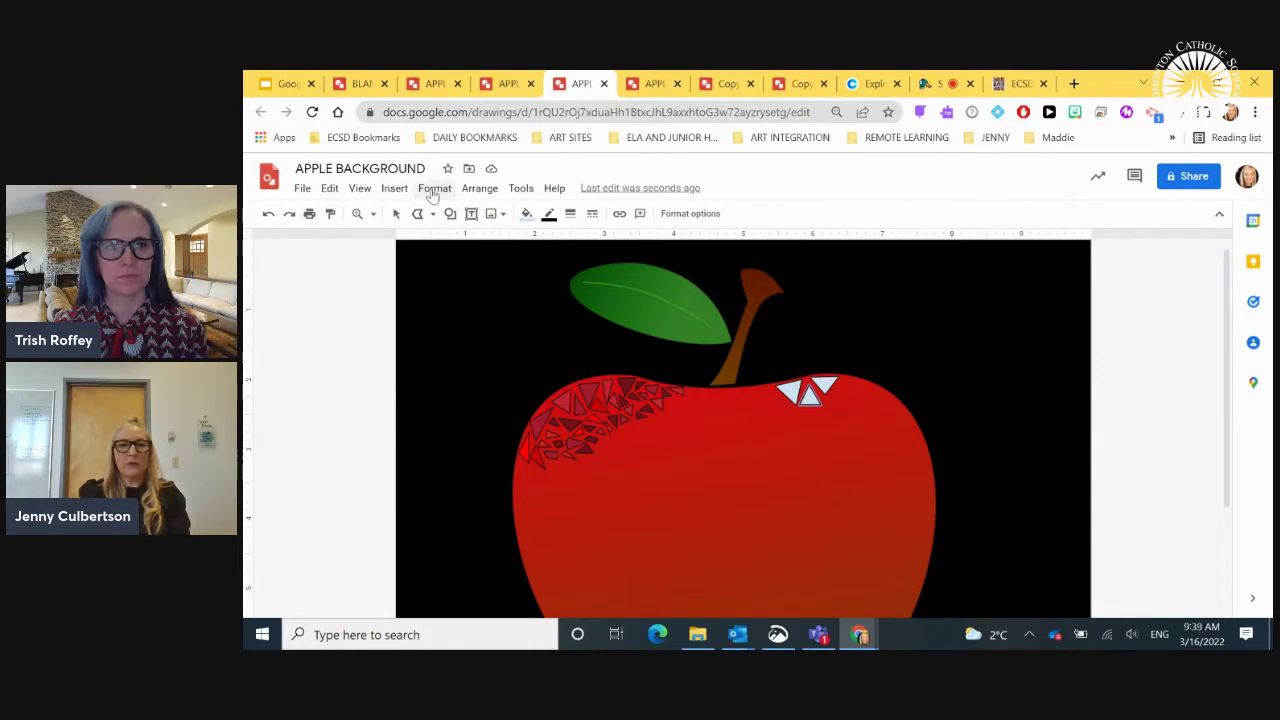
# - Draw a small closed Polyline piece along the apple's upper edge, just right of the existing red mosaic pieces
pyautogui.click(362, 189)
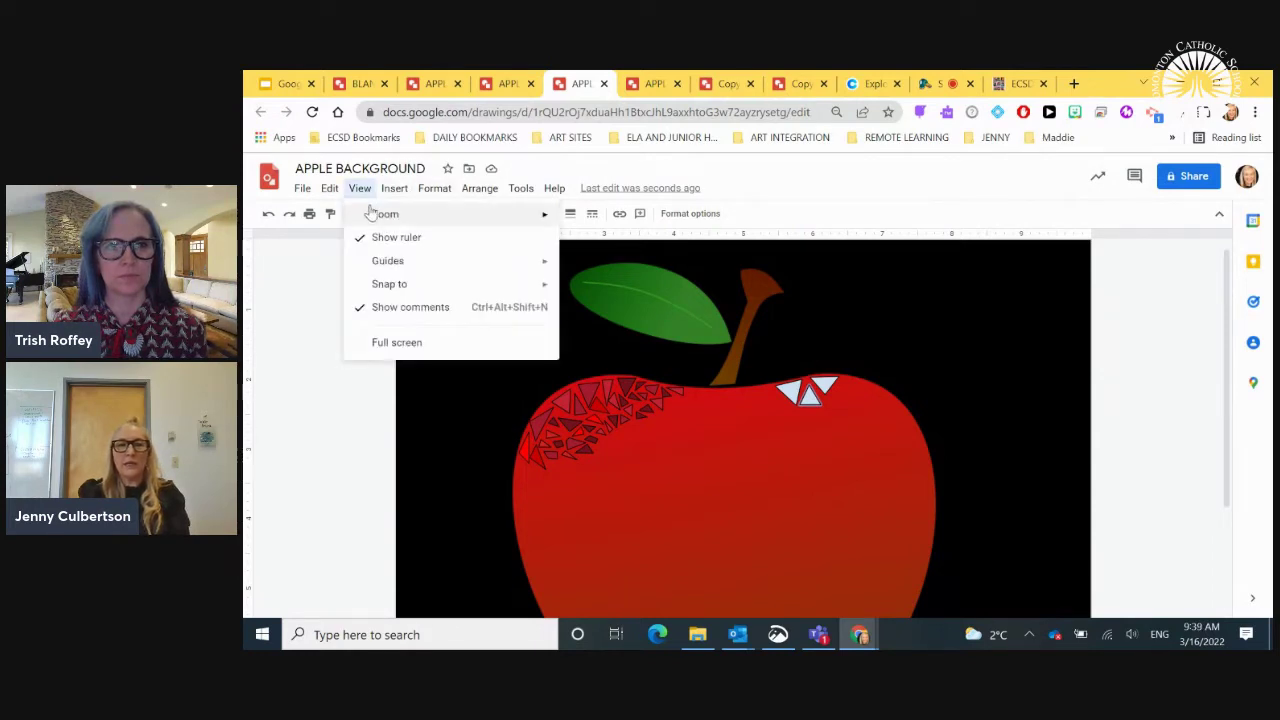
pyautogui.moveTo(380, 214)
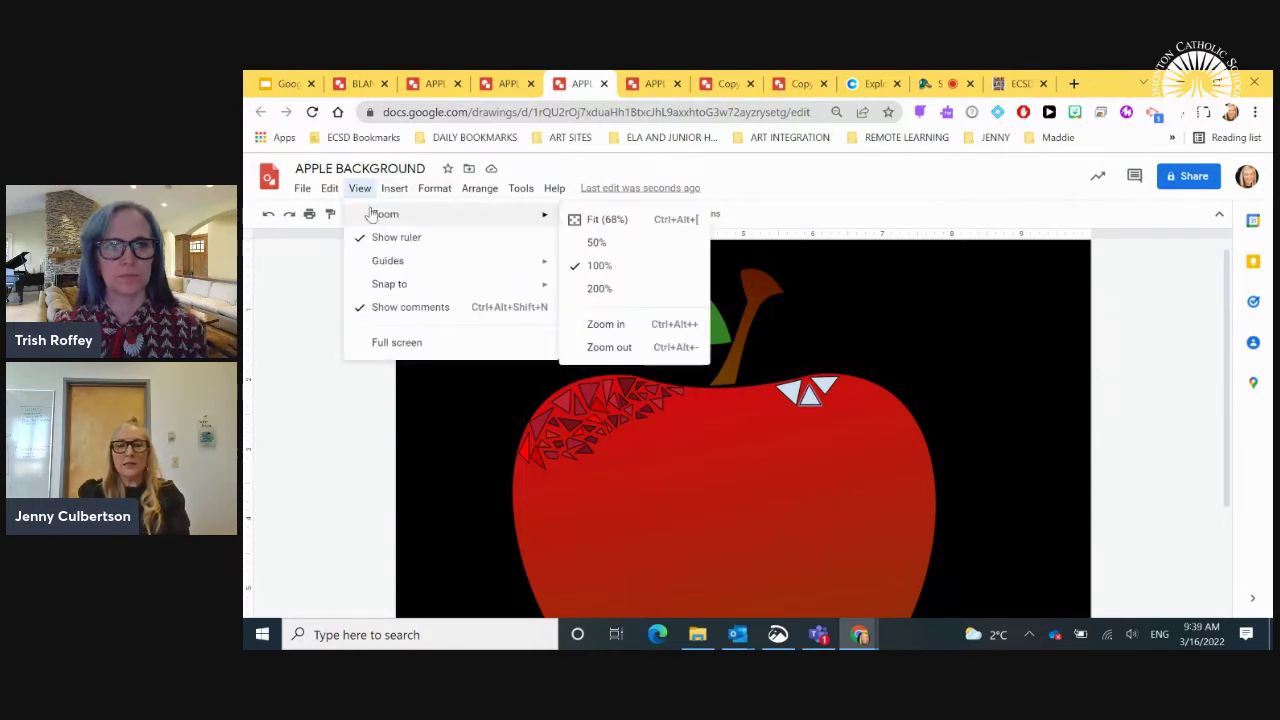
pyautogui.click(598, 288)
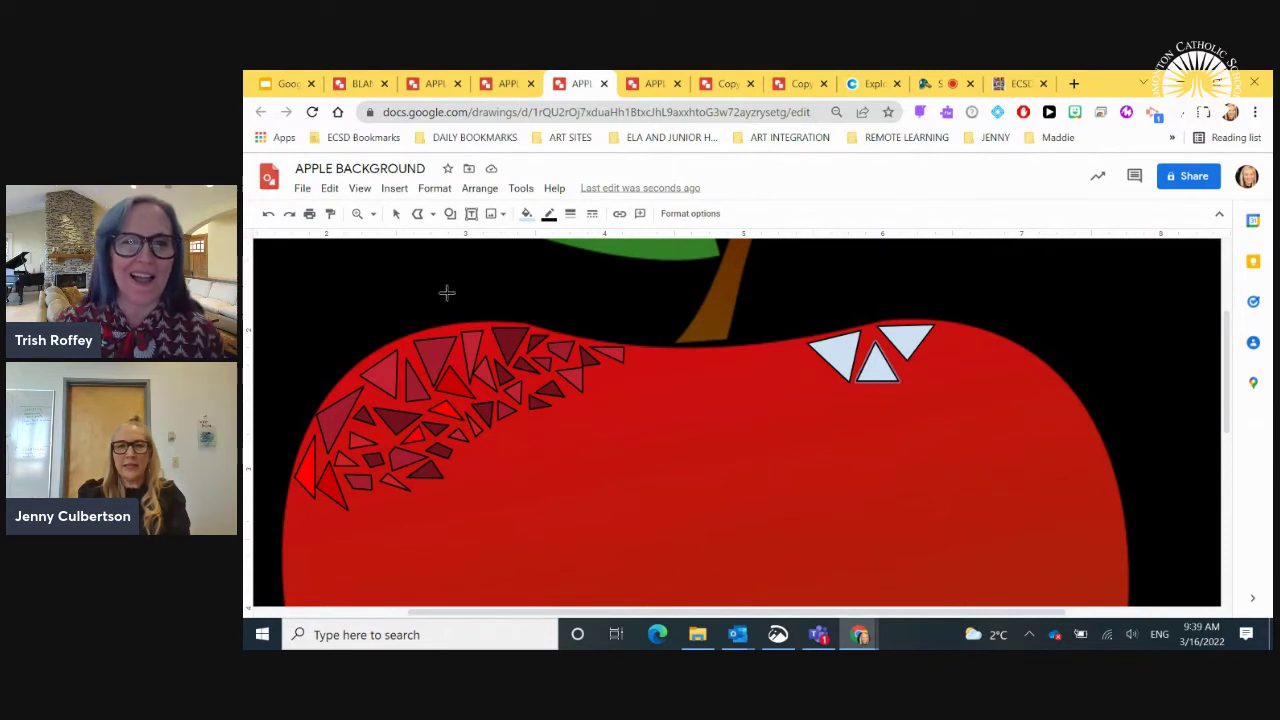
pyautogui.click(632, 361)
pyautogui.click(656, 356)
pyautogui.click(631, 350)
pyautogui.click(632, 361)
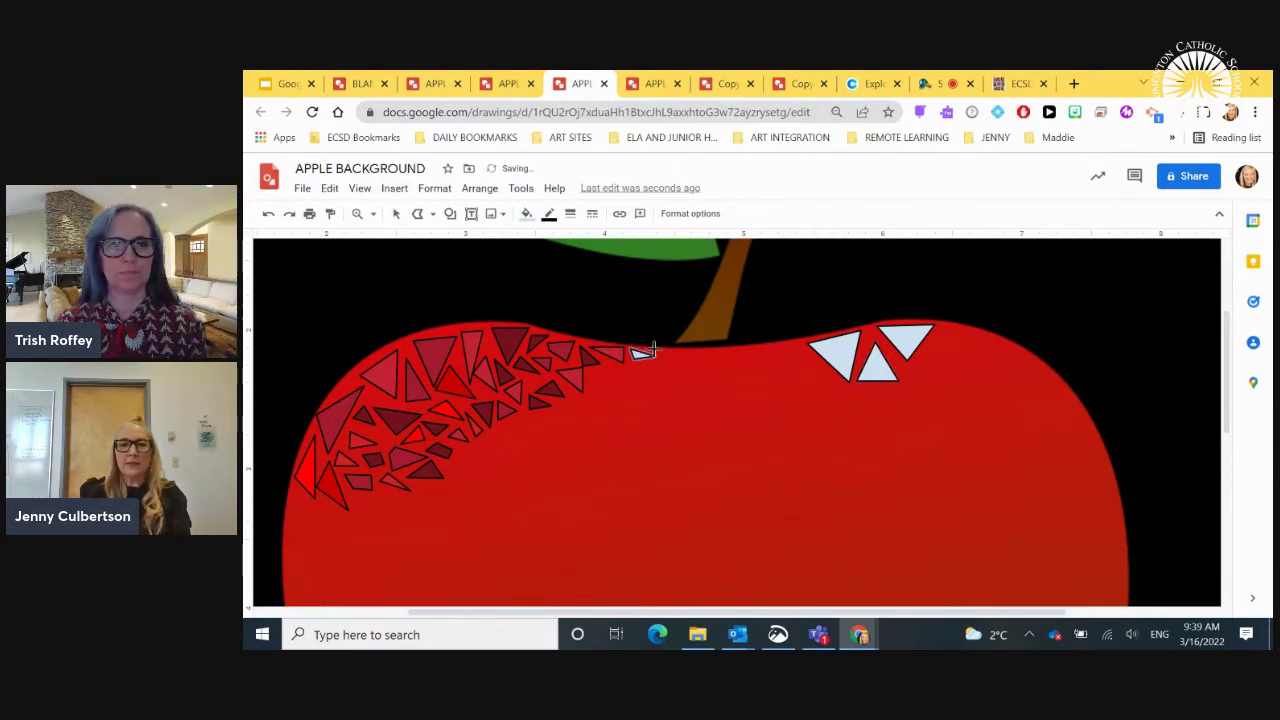
# - Add two small Polyline triangles around the new small piece, one toward the stem along the edge and one below it
pyautogui.click(668, 362)
pyautogui.click(680, 350)
pyautogui.click(655, 350)
pyautogui.click(668, 362)
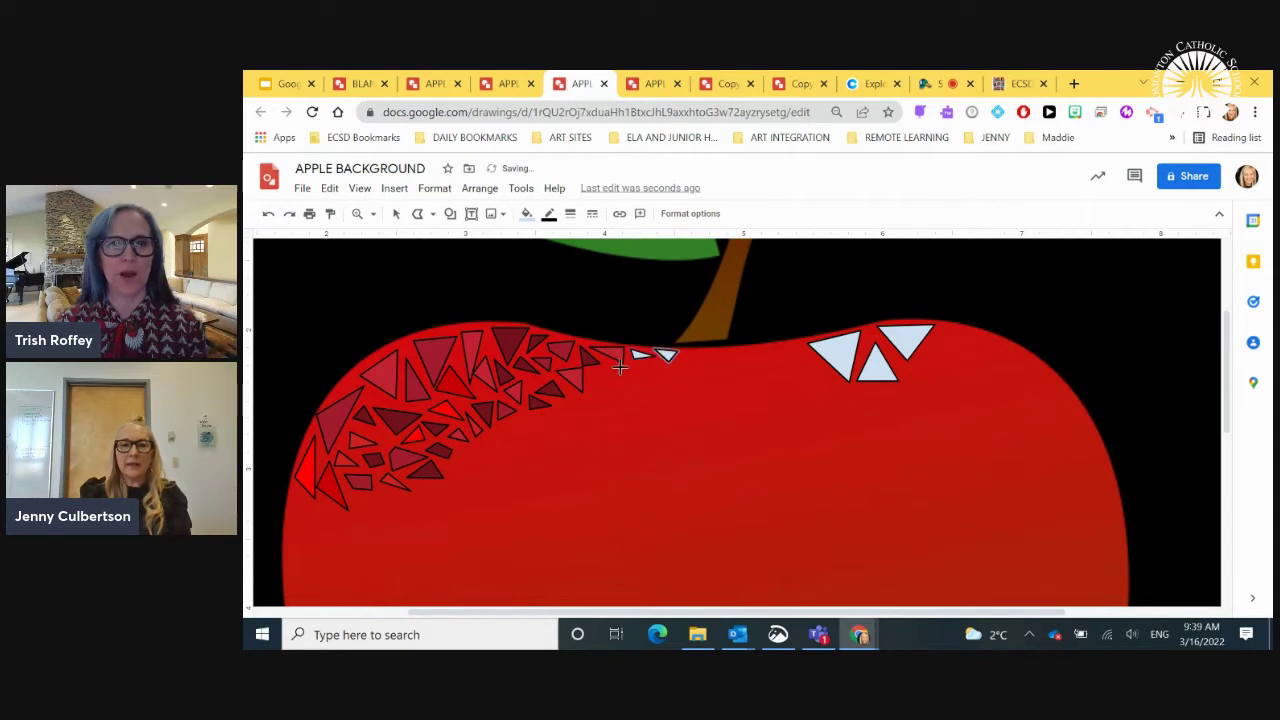
pyautogui.click(628, 362)
pyautogui.click(642, 372)
pyautogui.click(632, 378)
pyautogui.click(628, 362)
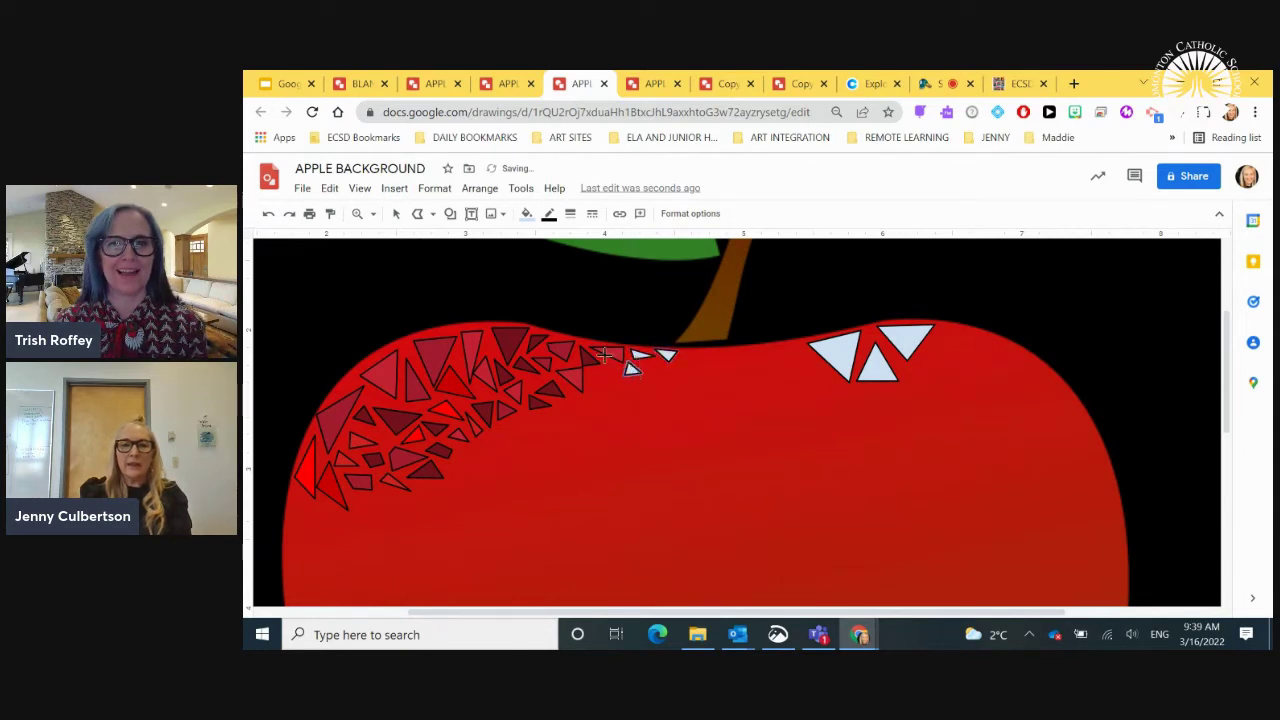
# - Draw a small Polyline triangle on the apple's upper edge between the stem and the three larger white triangles
pyautogui.click(389, 190)
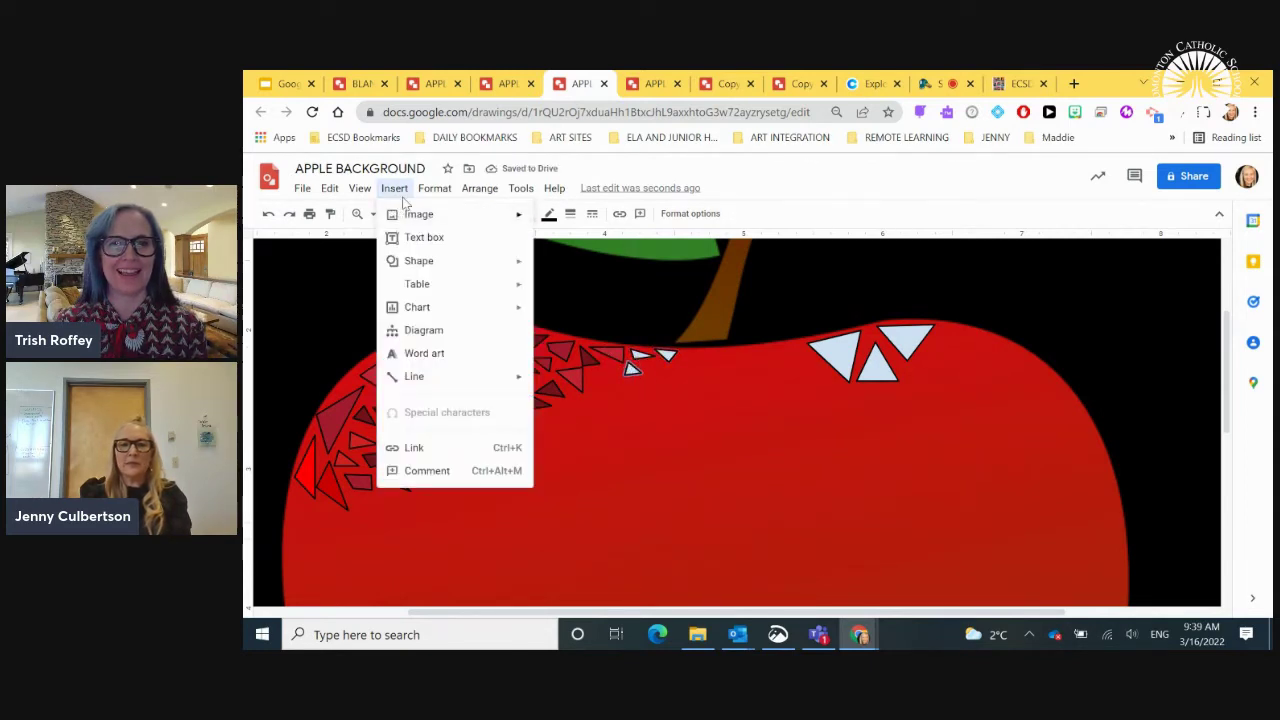
pyautogui.moveTo(359, 192)
pyautogui.moveTo(541, 224)
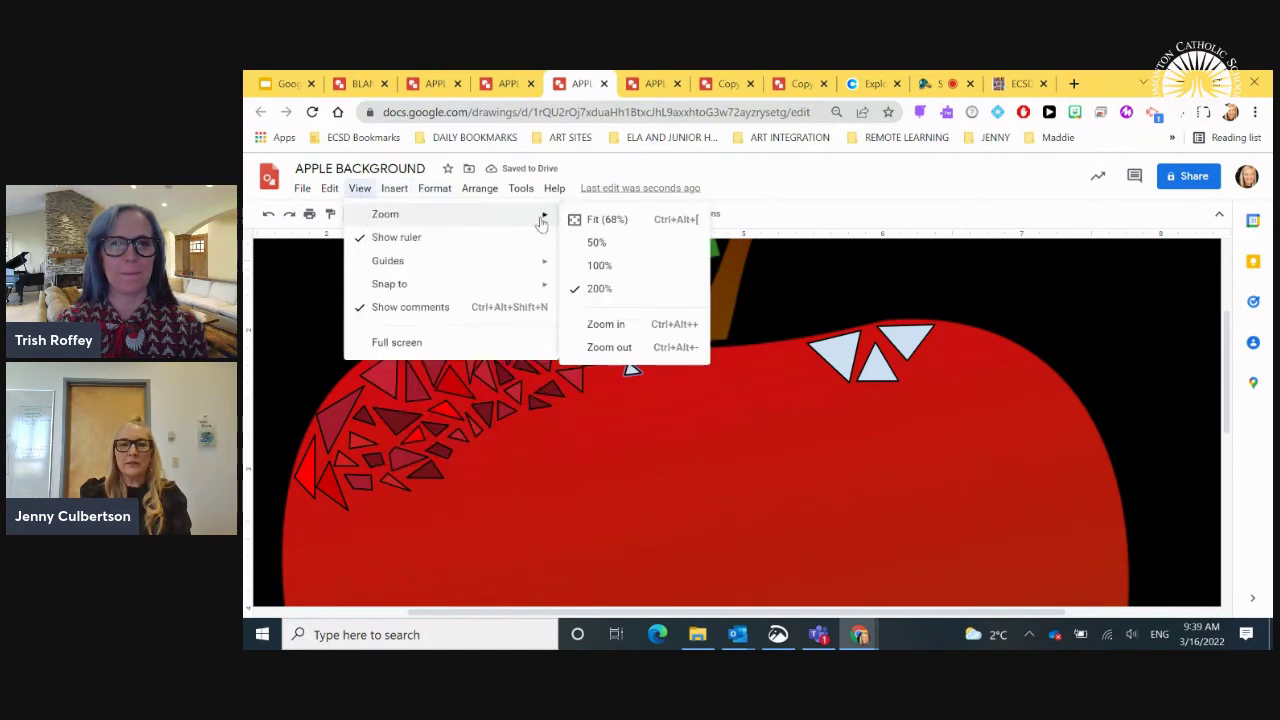
pyautogui.click(597, 263)
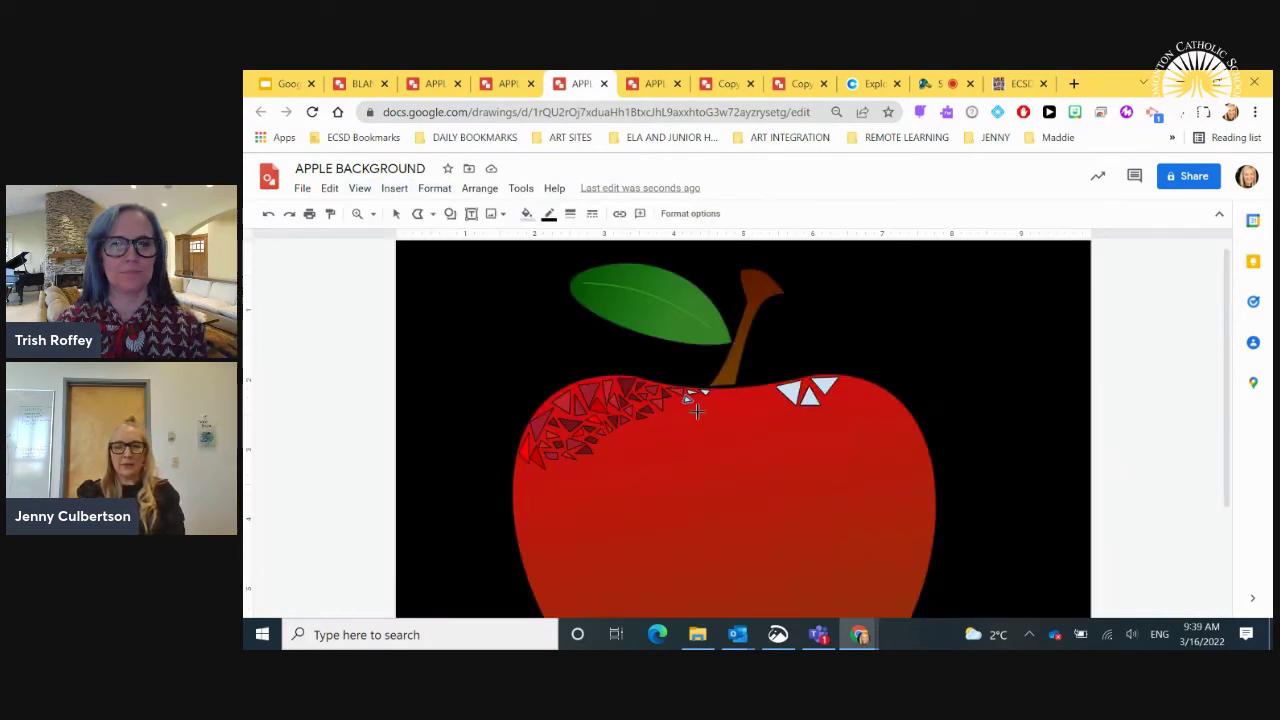
pyautogui.click(750, 392)
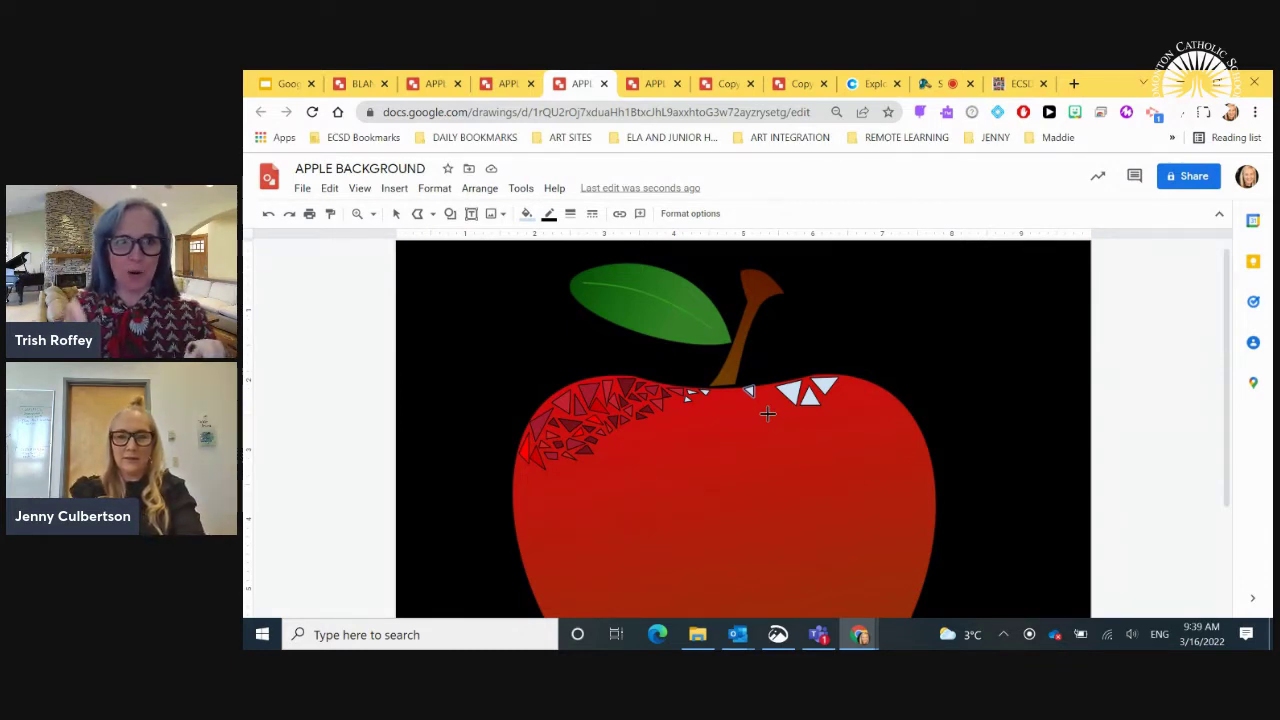
pyautogui.scroll(3, 767, 413)
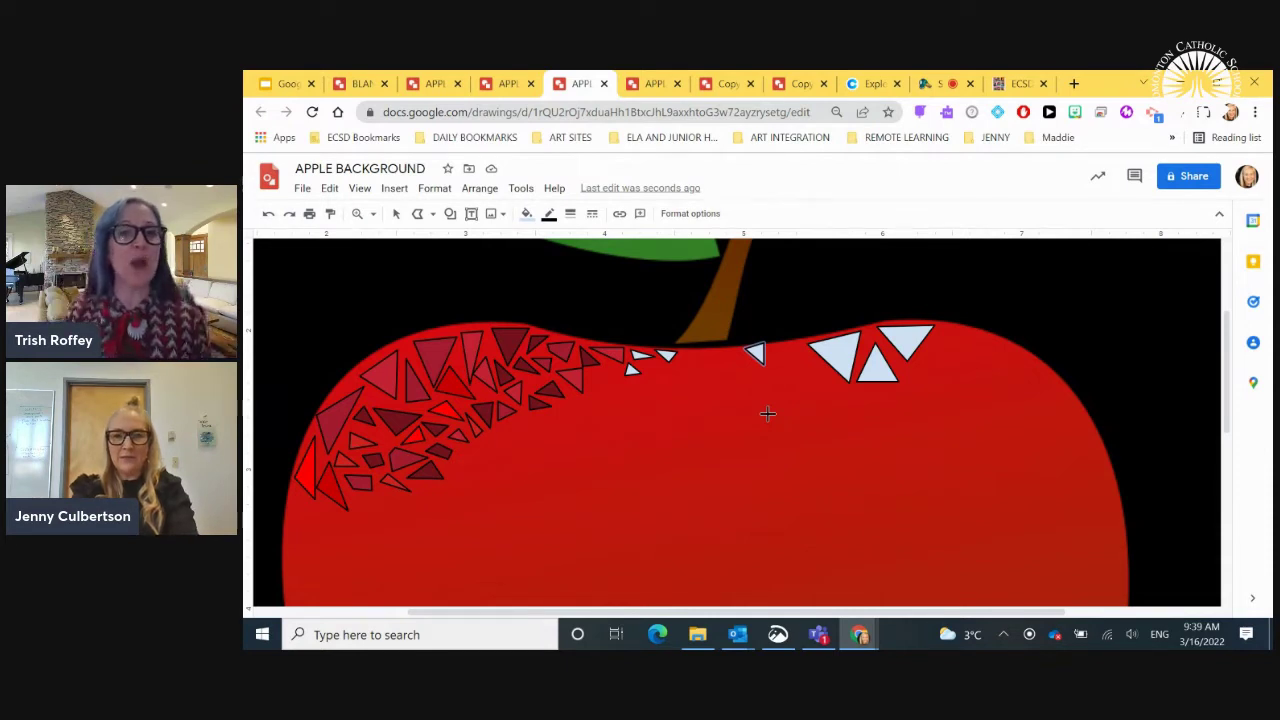
pyautogui.scroll(2, 767, 413)
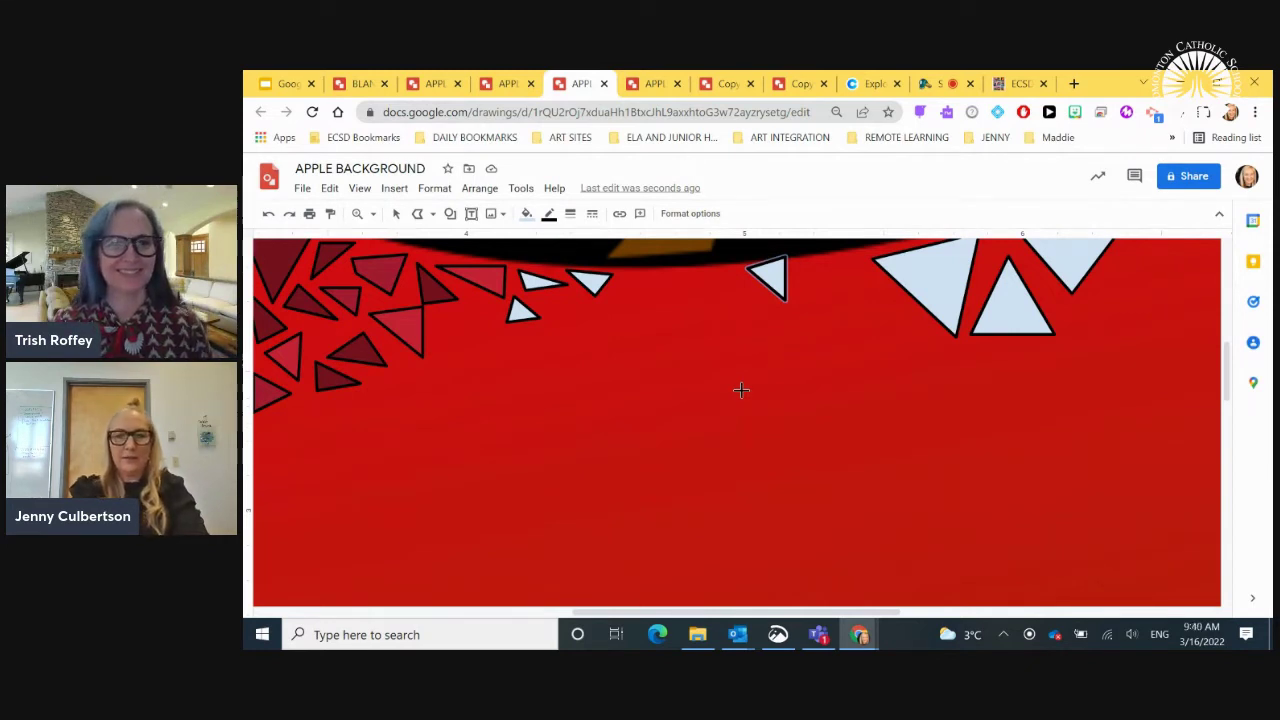
pyautogui.scroll(-3, 741, 390)
pyautogui.scroll(-3, 741, 390)
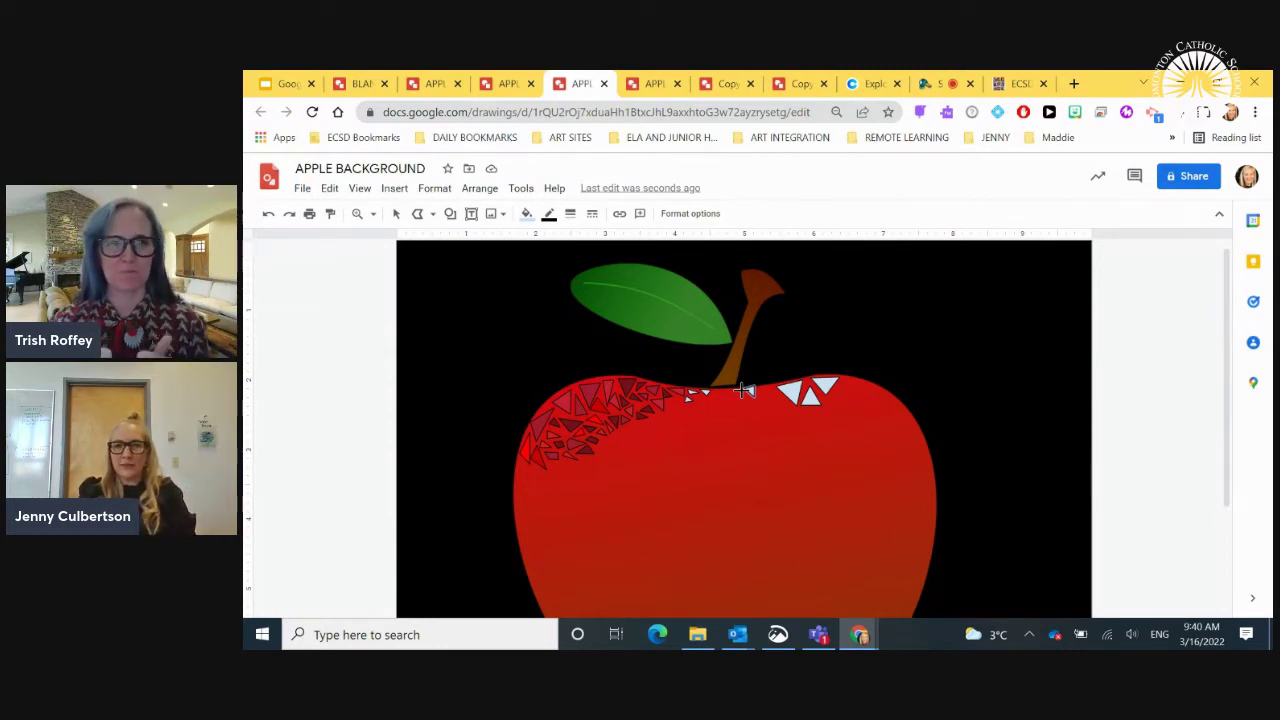
pyautogui.click(359, 189)
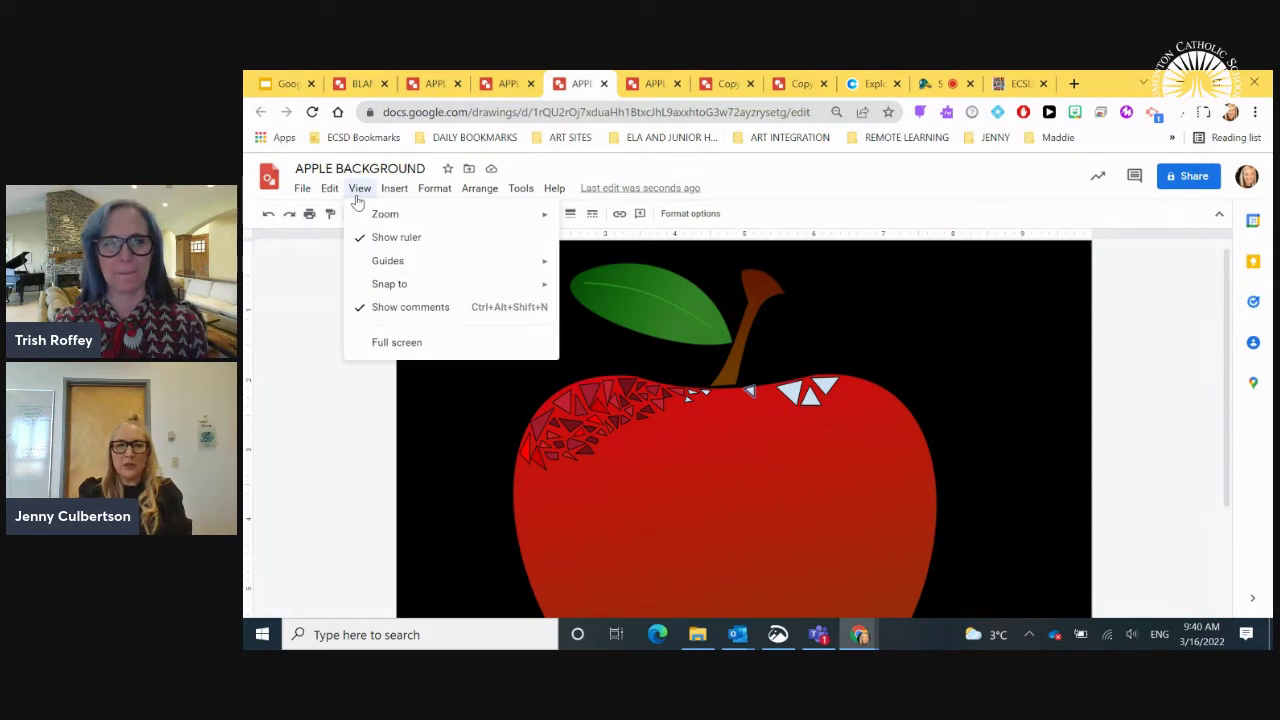
pyautogui.moveTo(370, 216)
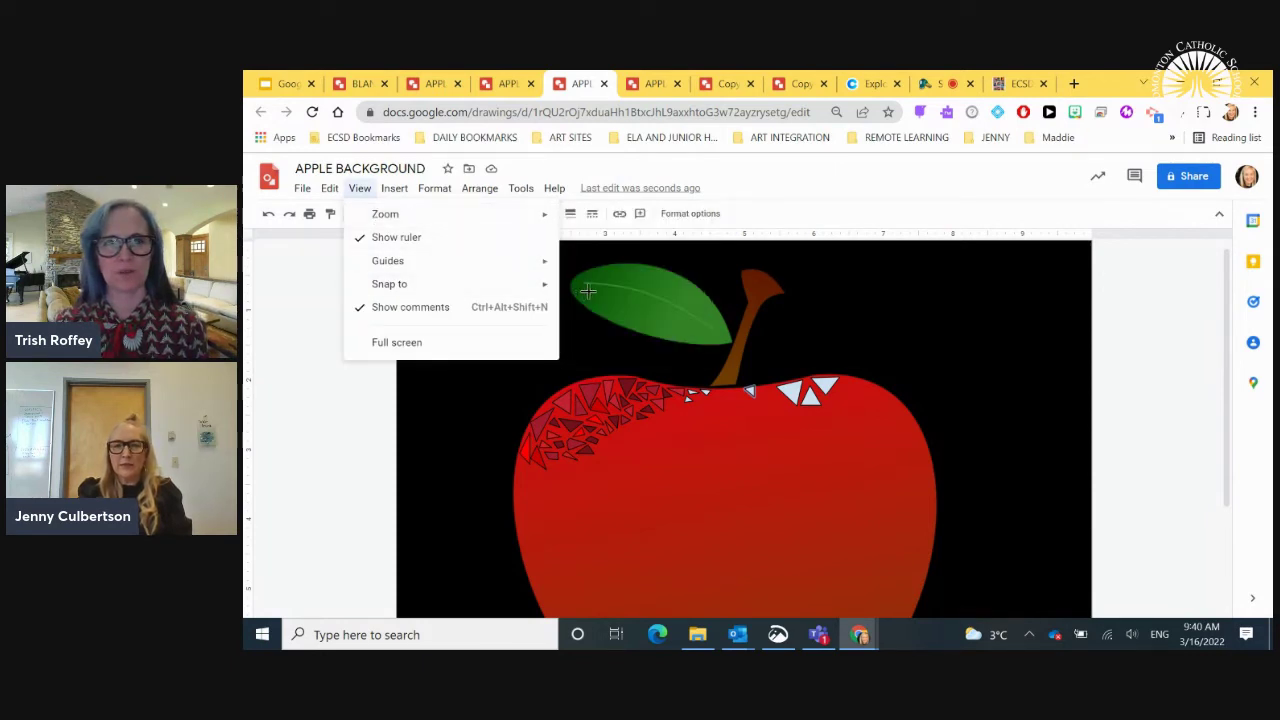
pyautogui.click(600, 289)
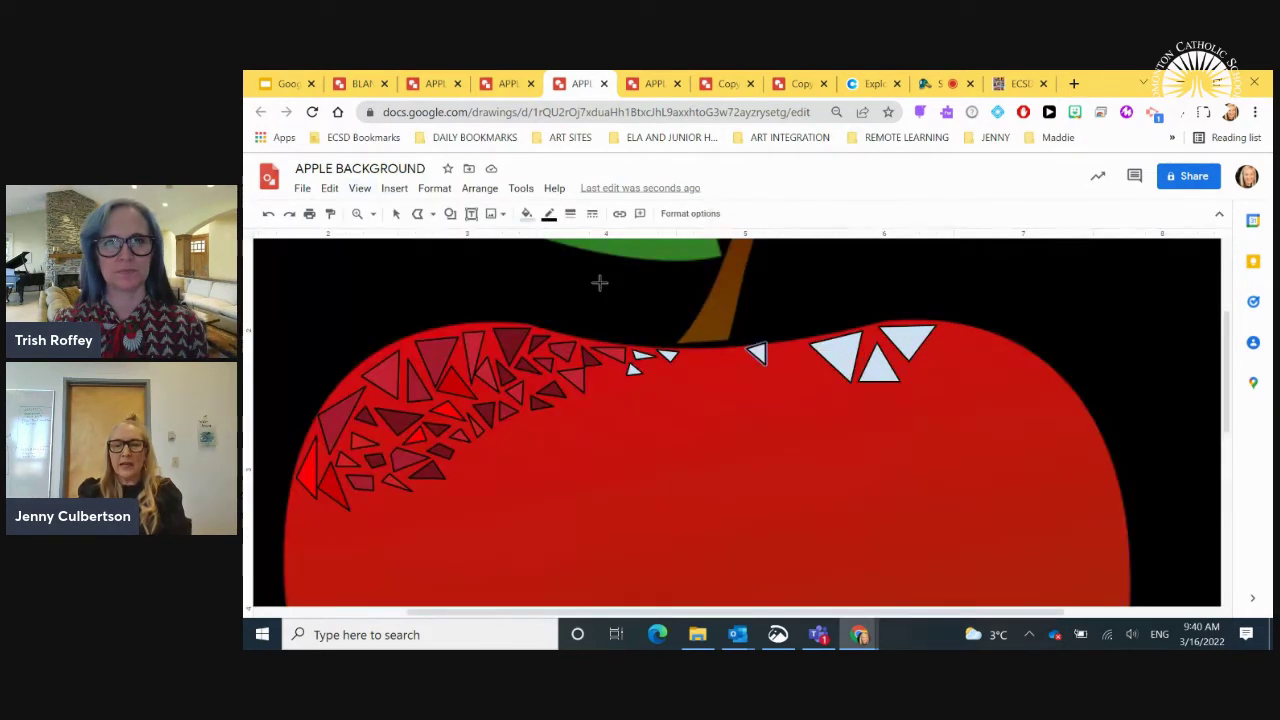
# - Draw a tiny closed Polyline triangle just left of the lowest small white triangle, beside the existing red mosaic pieces
pyautogui.click(614, 365)
pyautogui.click(608, 377)
pyautogui.click(622, 376)
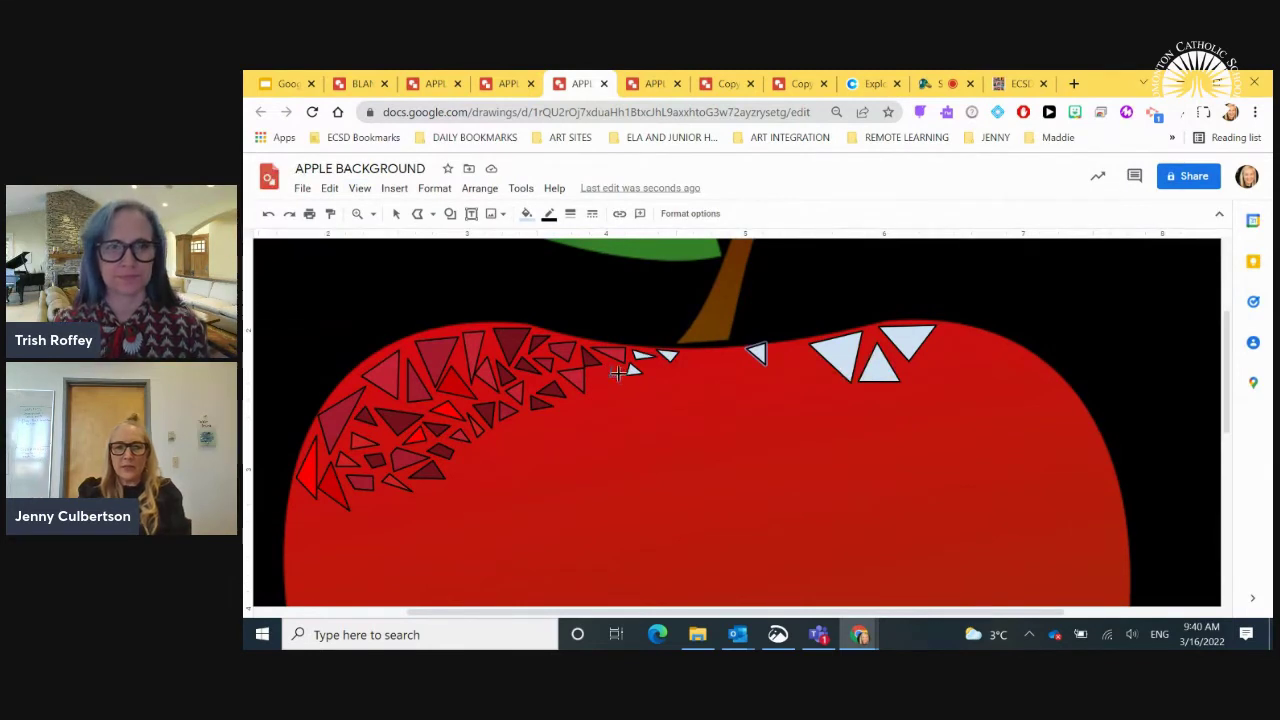
pyautogui.click(614, 365)
# - Start another Polyline piece beside the tiny triangle, abandon it, and delete the tiny triangle
pyautogui.click(589, 370)
pyautogui.click(599, 398)
pyautogui.click(610, 397)
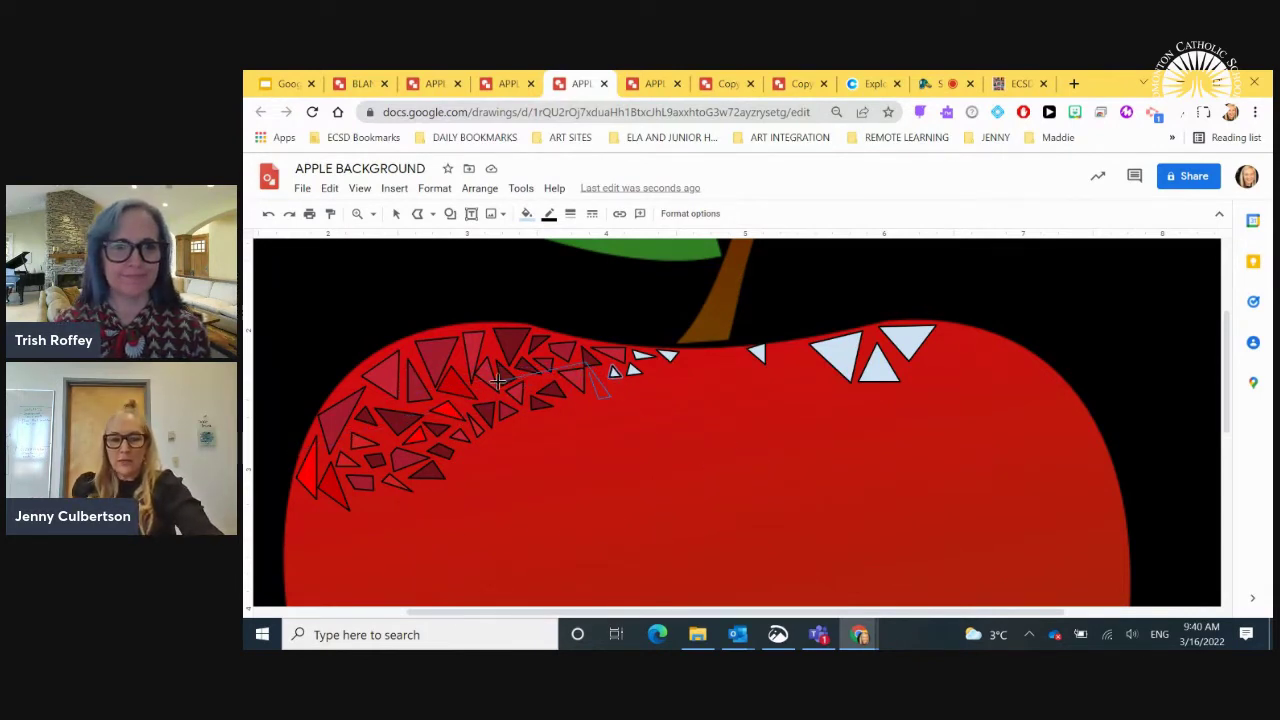
pyautogui.press('Escape')
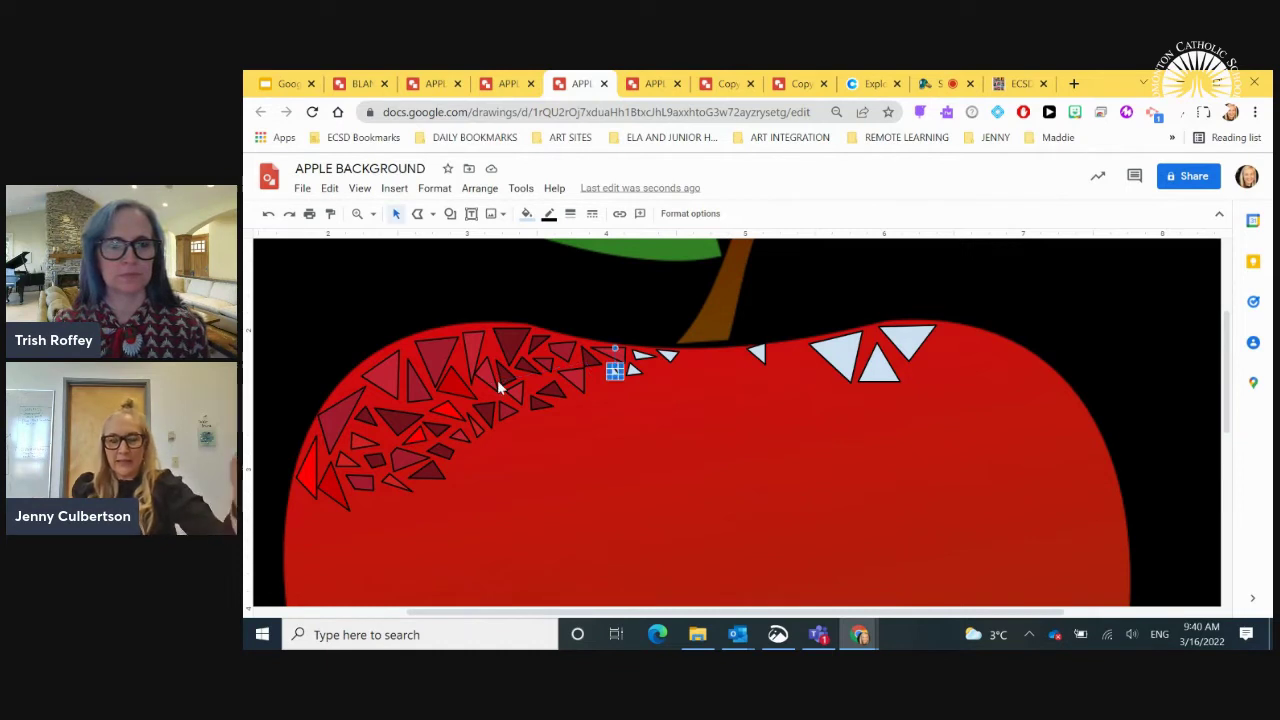
pyautogui.press('Escape')
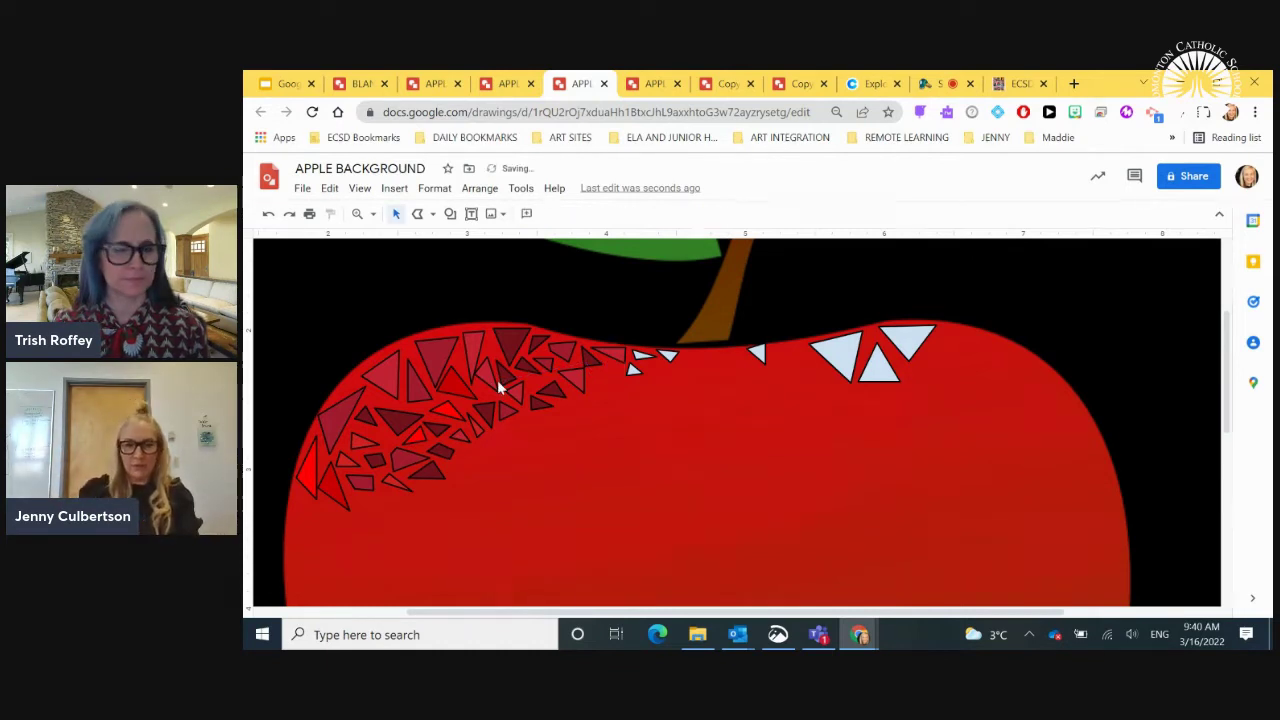
pyautogui.click(417, 214)
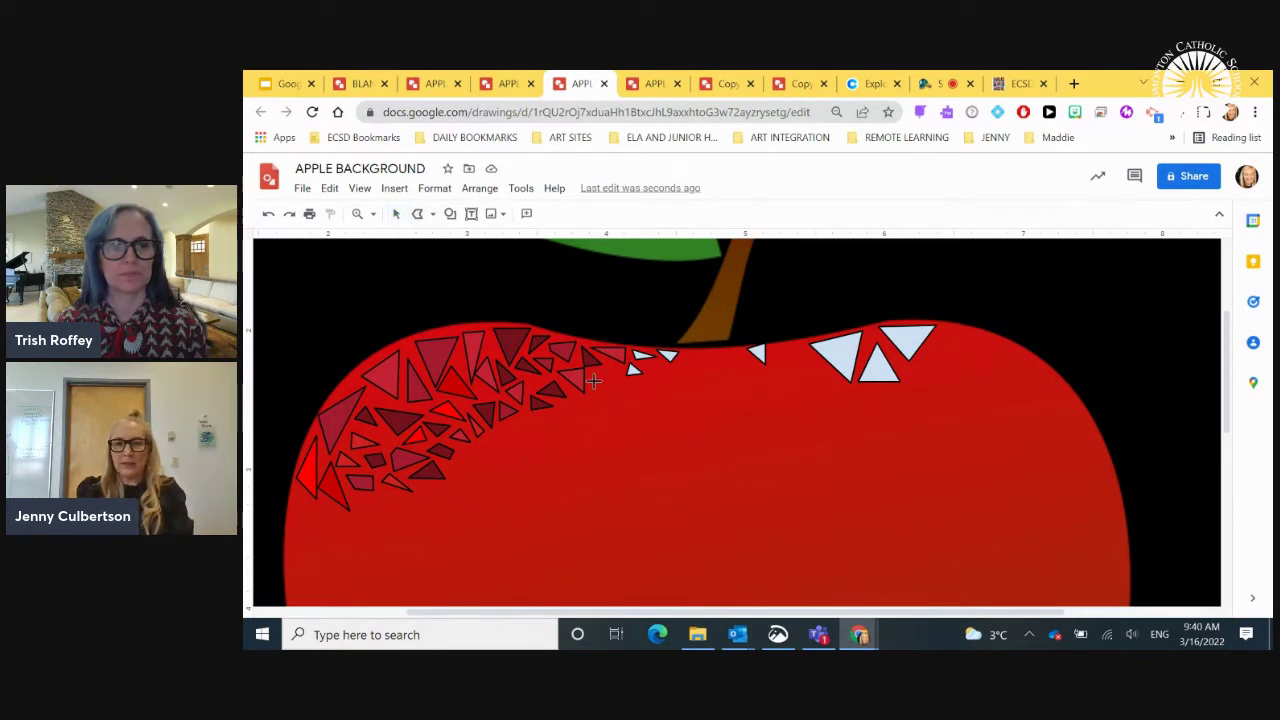
pyautogui.click(591, 379)
pyautogui.click(618, 396)
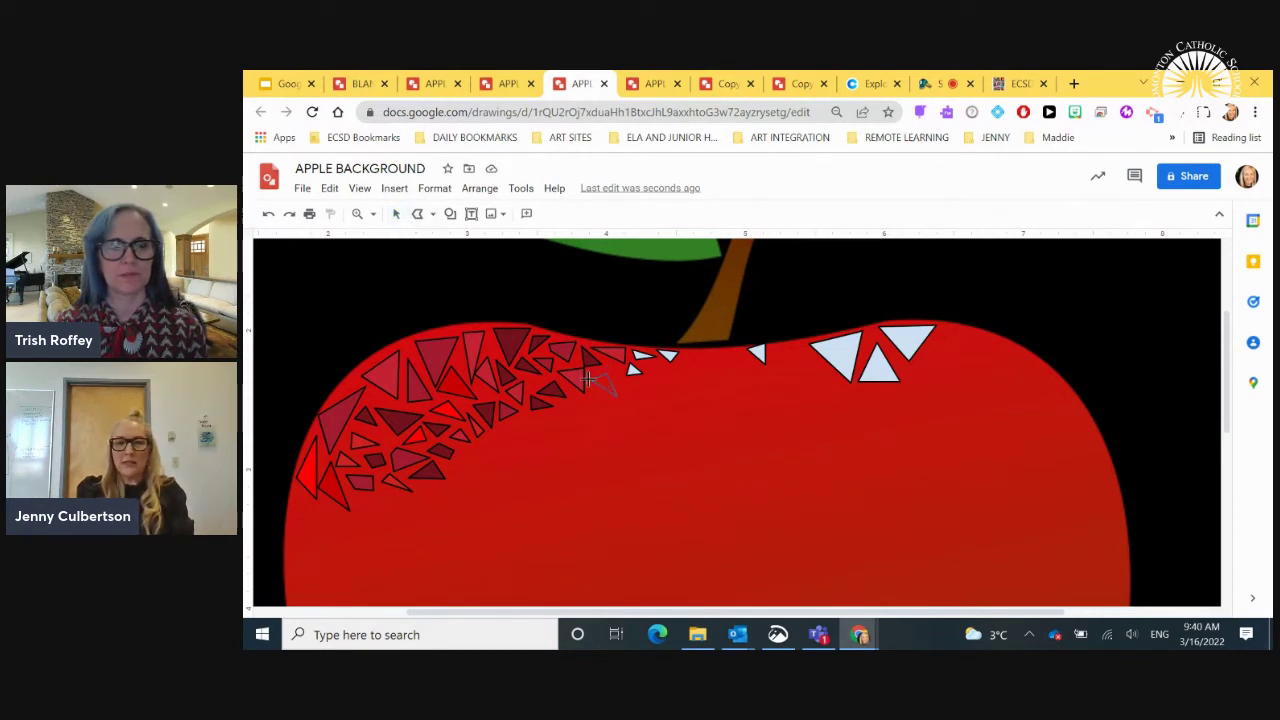
pyautogui.click(548, 365)
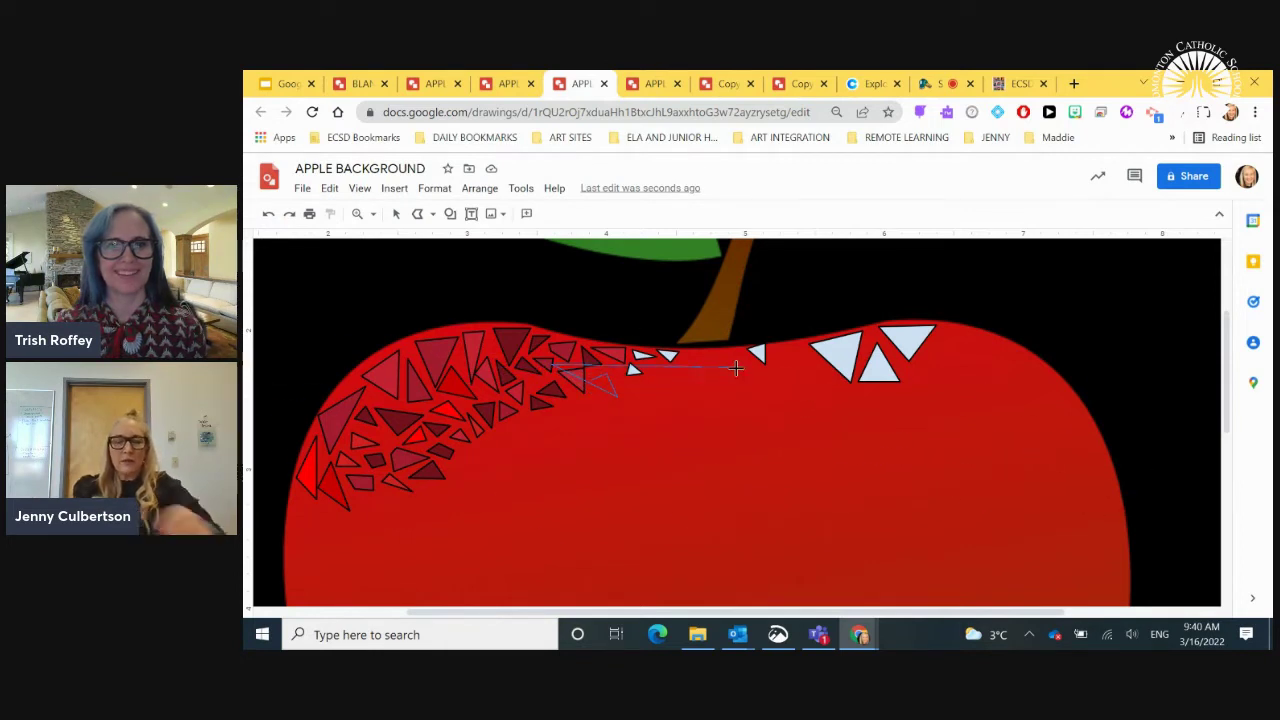
pyautogui.press('Escape')
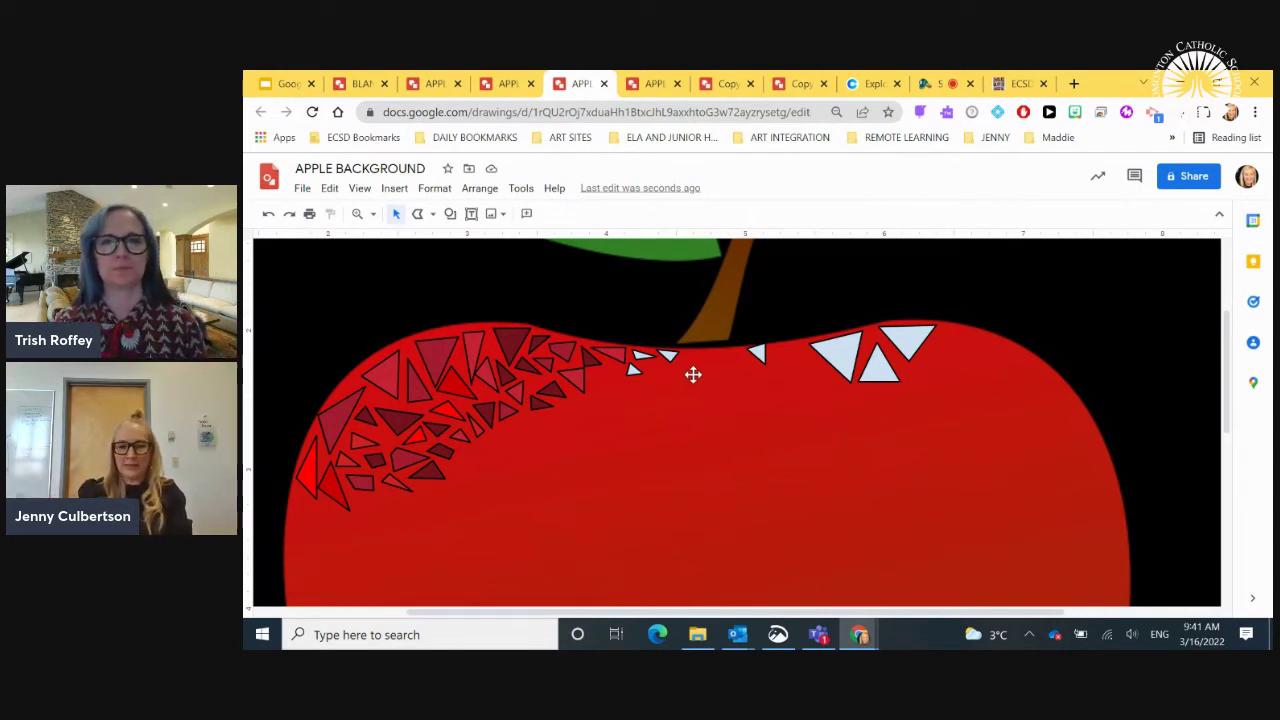
# - Draw a small open V-shaped Polyline beside the last red mosaic pieces, end the drawing there, and delete it
pyautogui.click(418, 213)
pyautogui.click(593, 378)
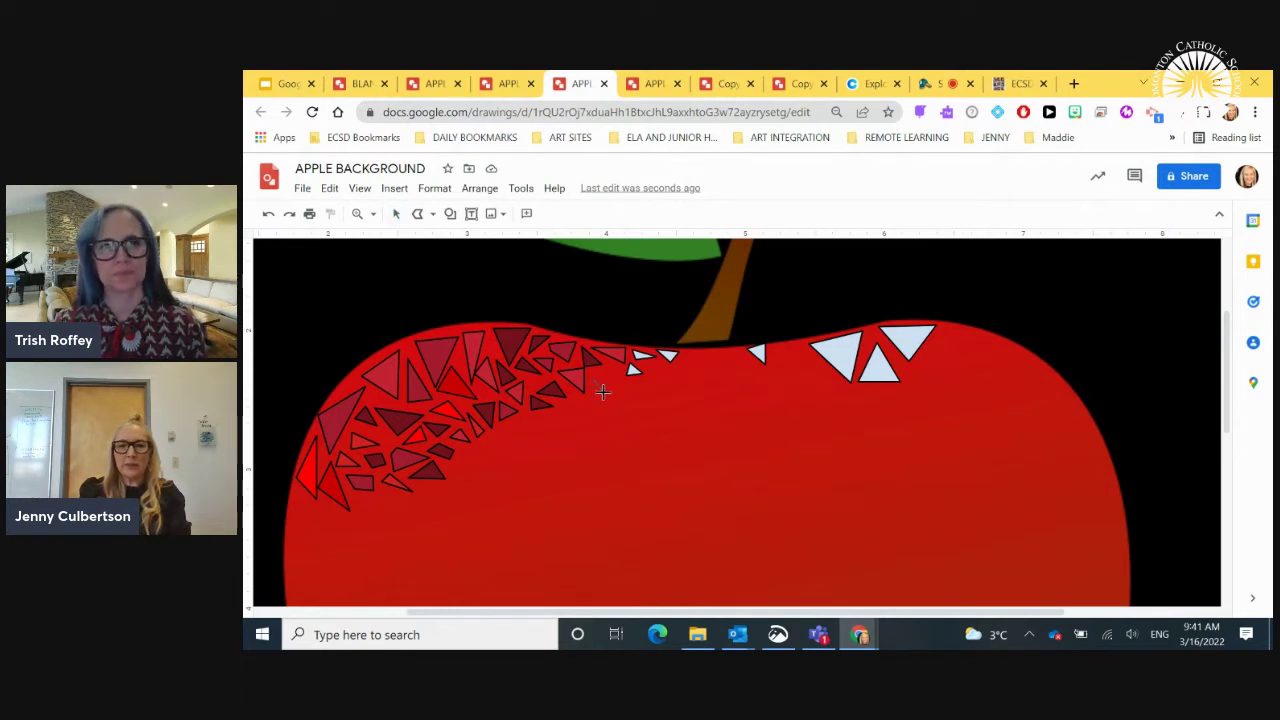
pyautogui.click(603, 393)
pyautogui.click(611, 376)
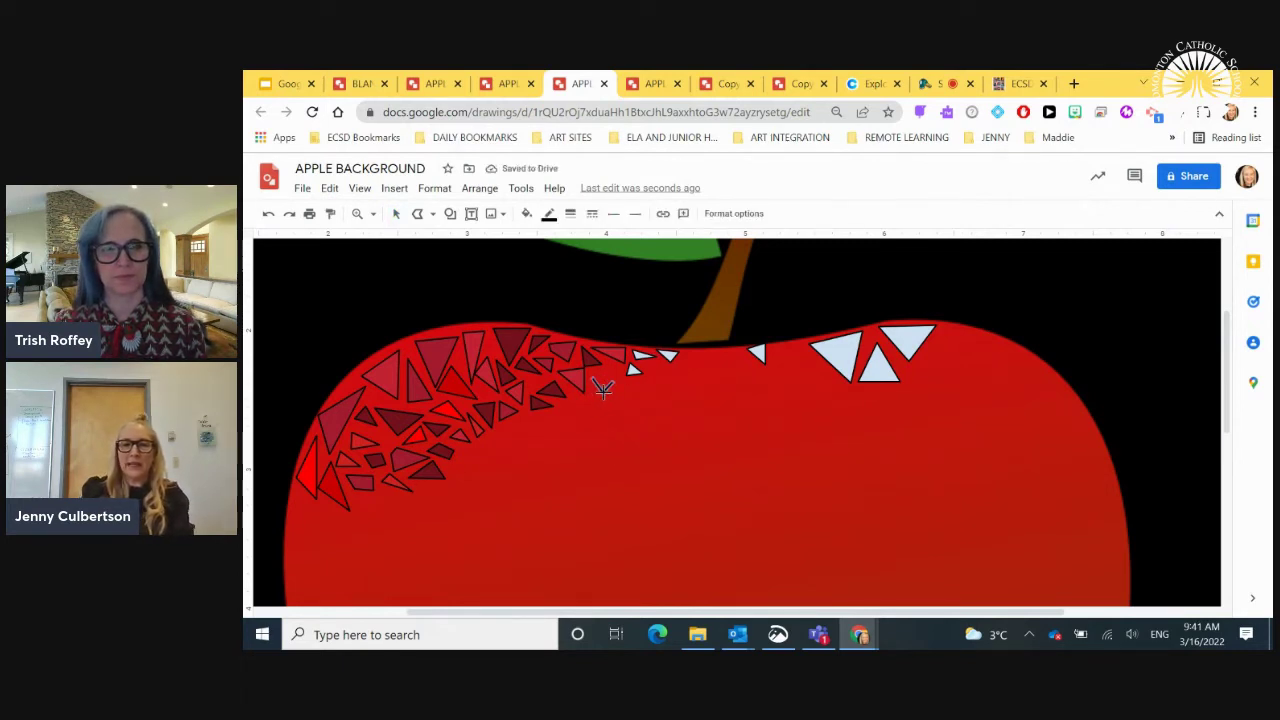
pyautogui.press('Escape')
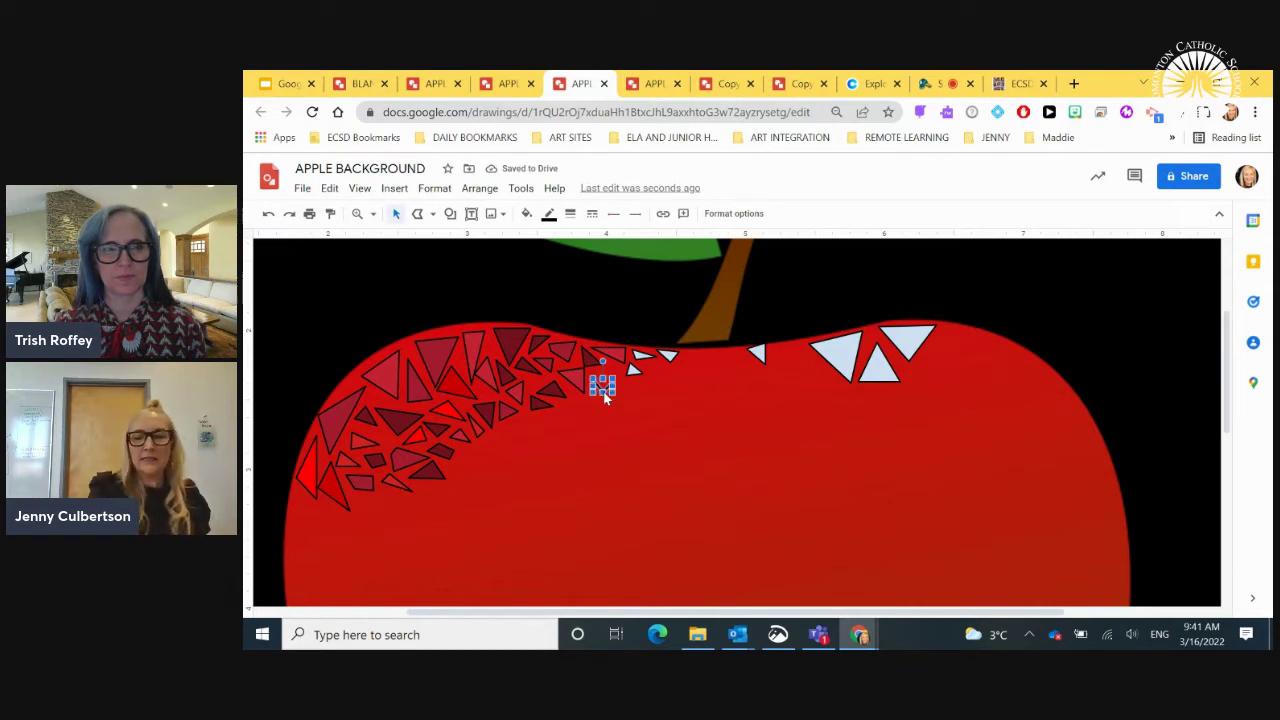
pyautogui.press('Delete')
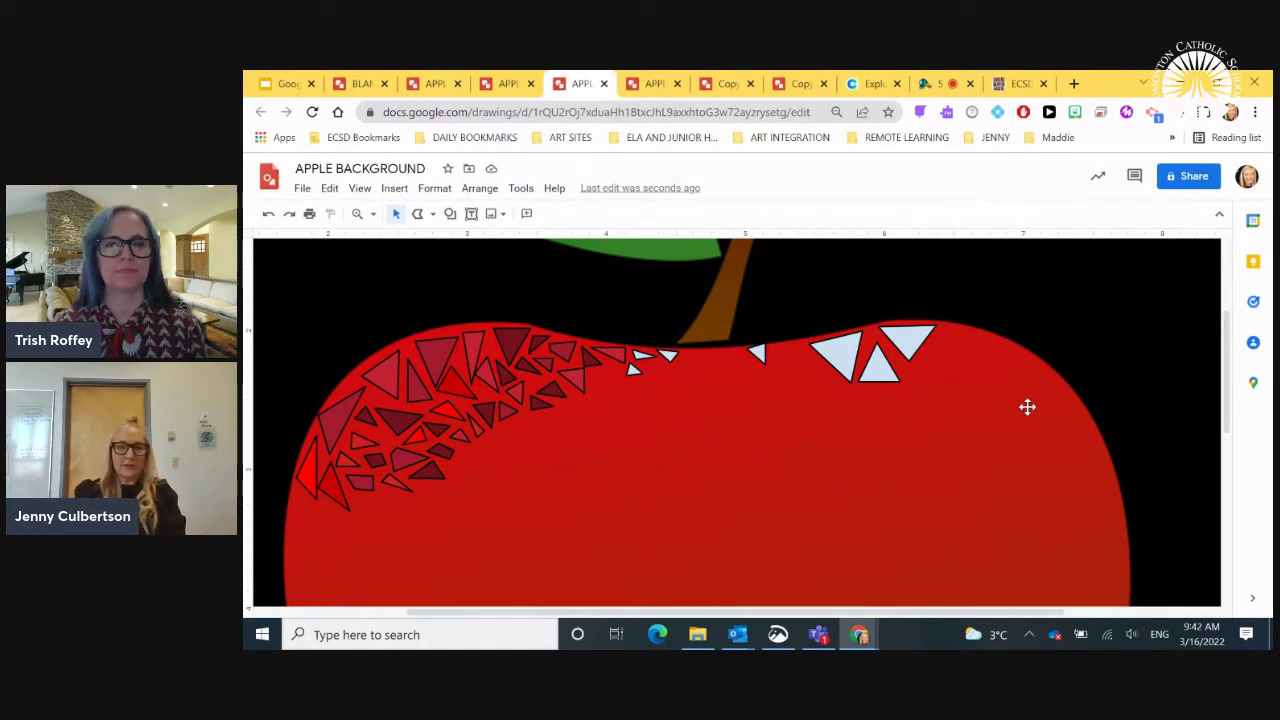
# - Compare the partly tiled apple with the finished mosaic in the APPLE BACKGROUND Large drawing, and return to APPLE BACKGROUND
pyautogui.click(657, 88)
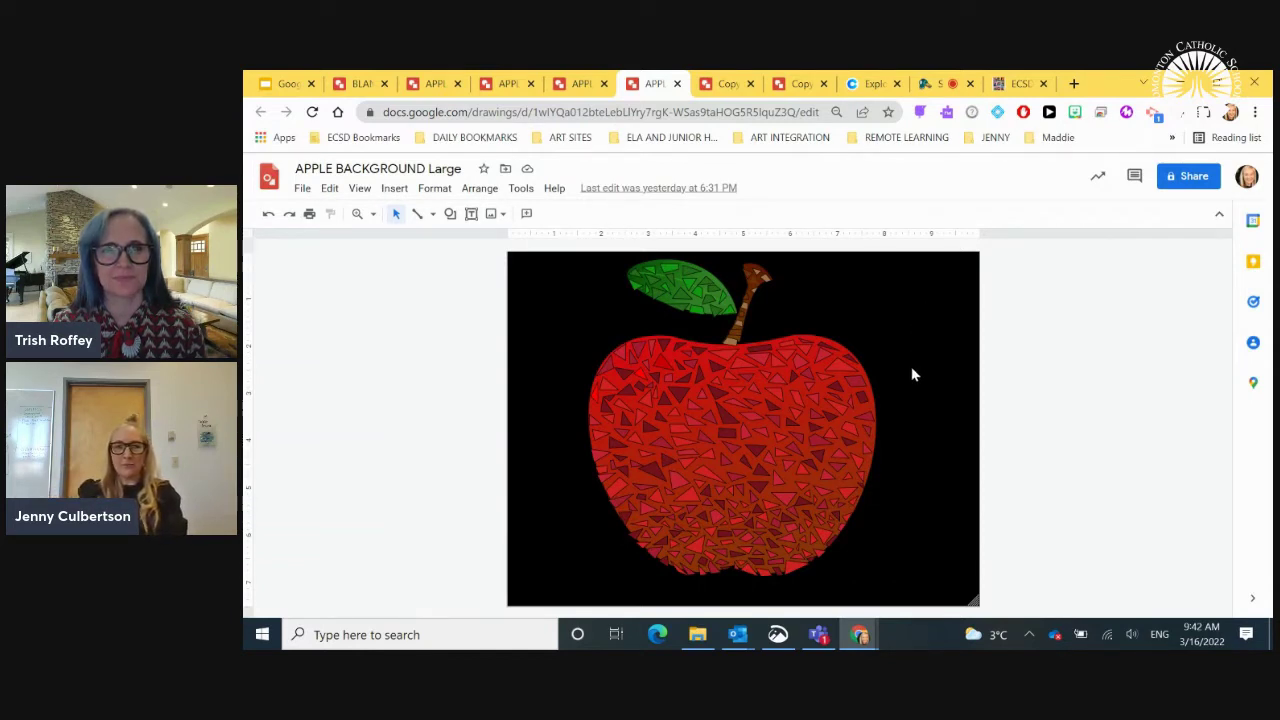
pyautogui.click(586, 86)
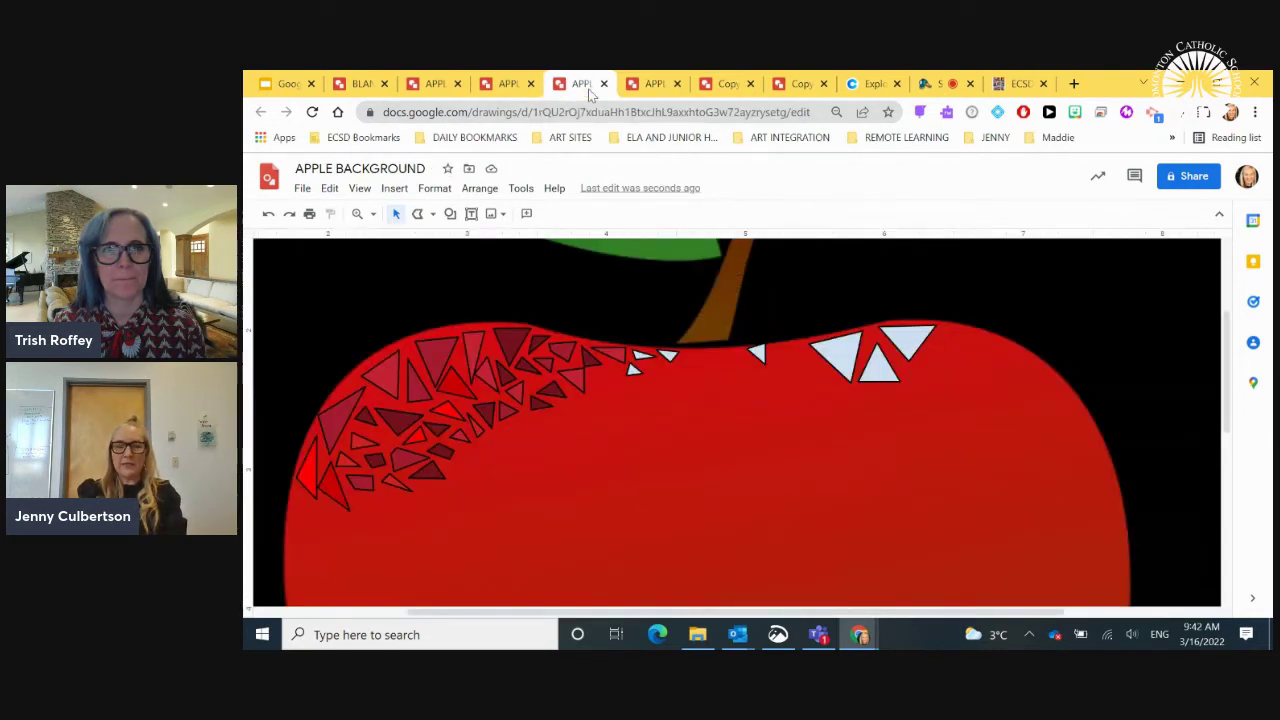
pyautogui.click(672, 86)
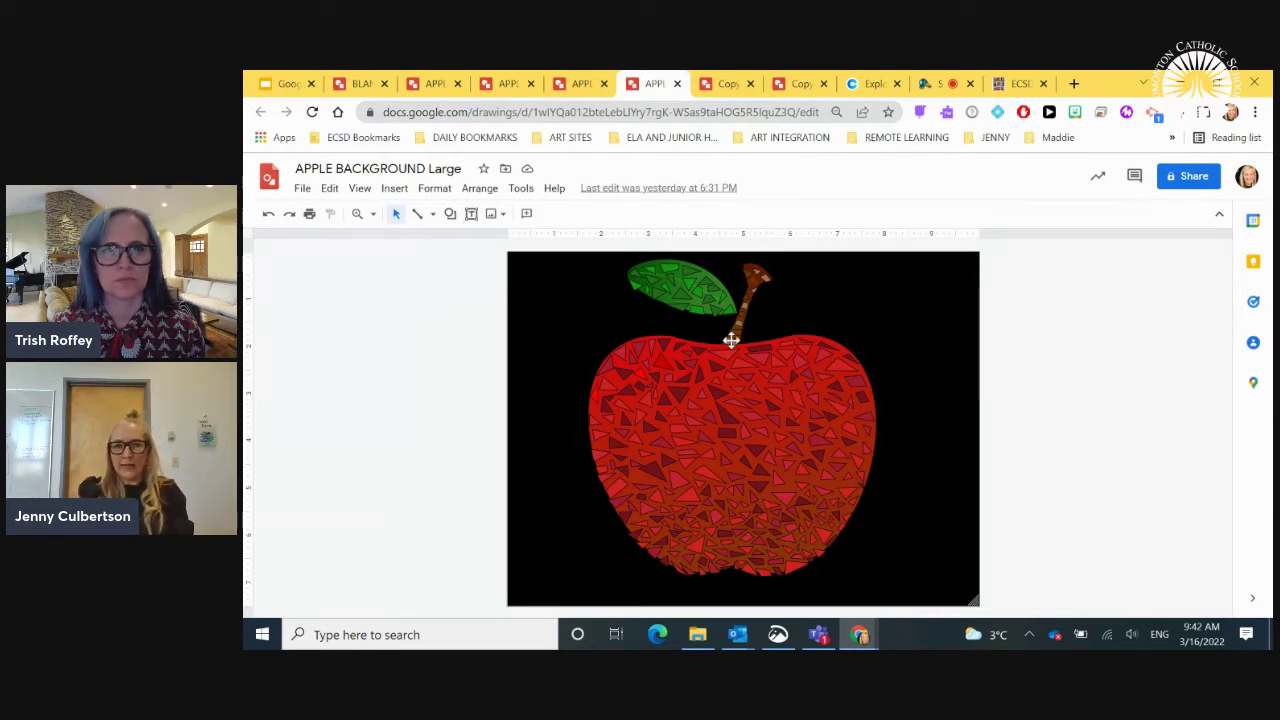
pyautogui.click(590, 84)
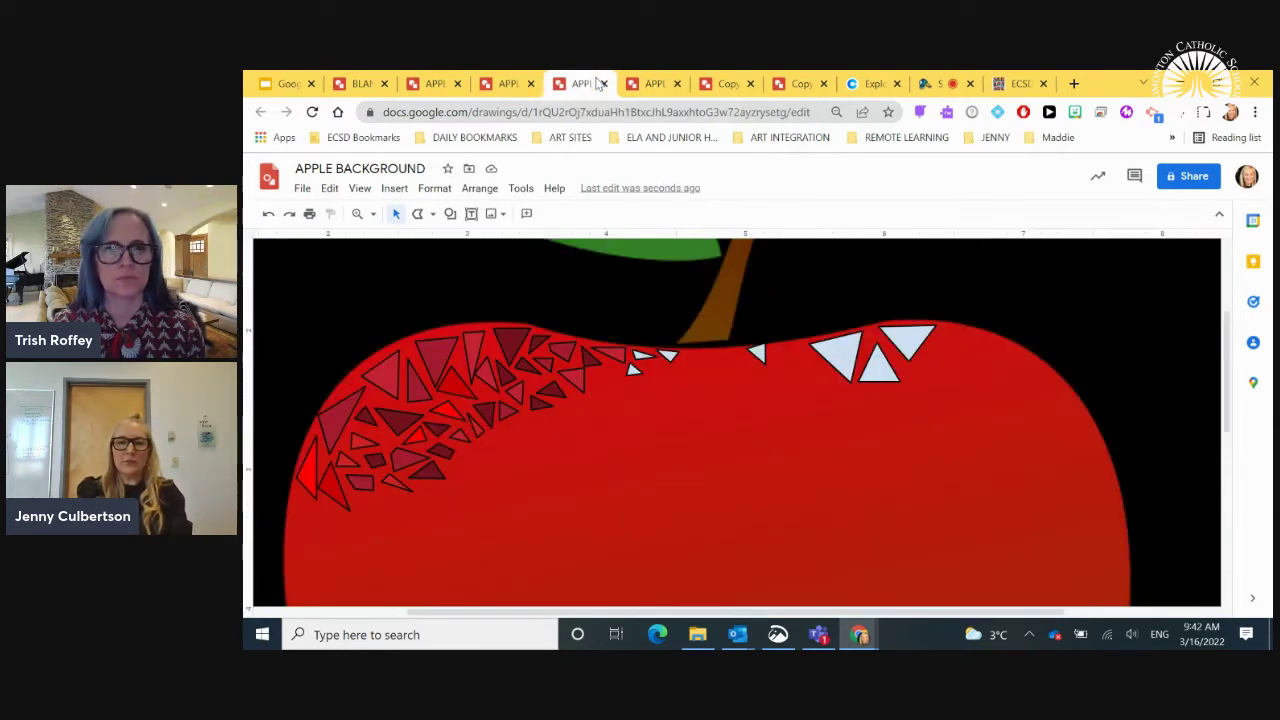
# - Select the large dark red triangle on the apple's upper edge and review the solid and gradient fill colours available for it
pyautogui.click(396, 190)
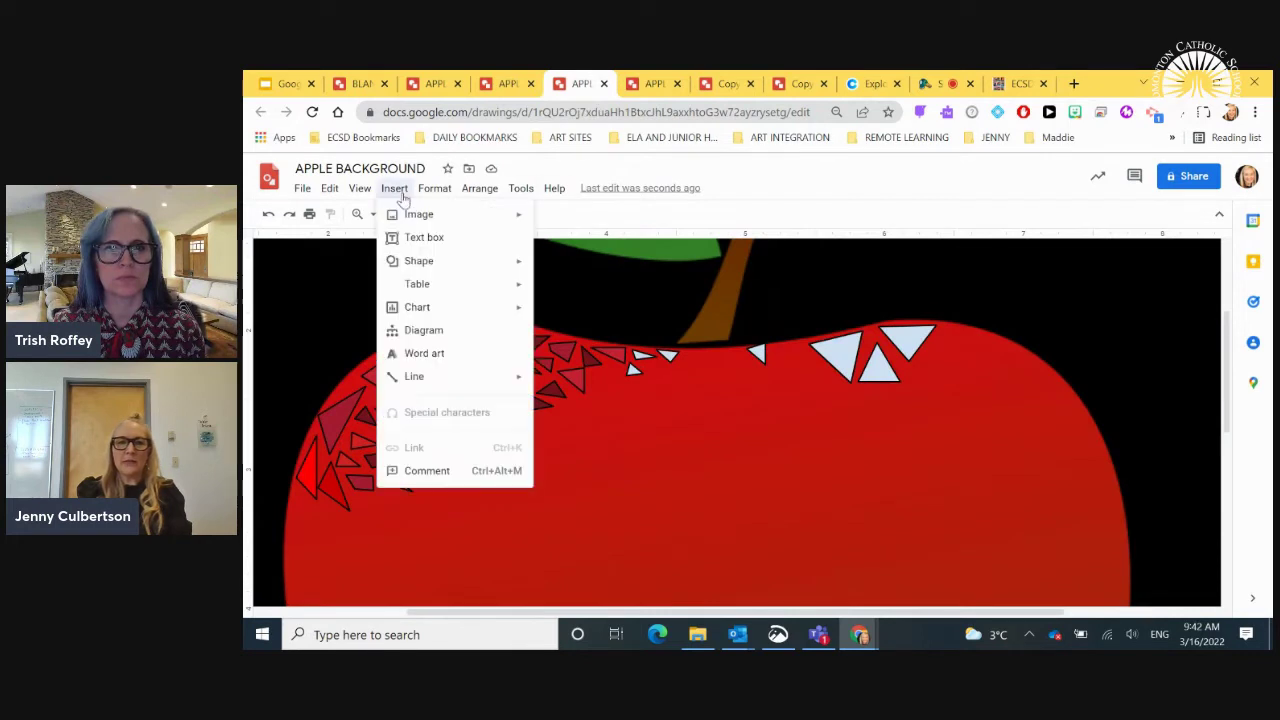
pyautogui.click(396, 190)
pyautogui.click(514, 346)
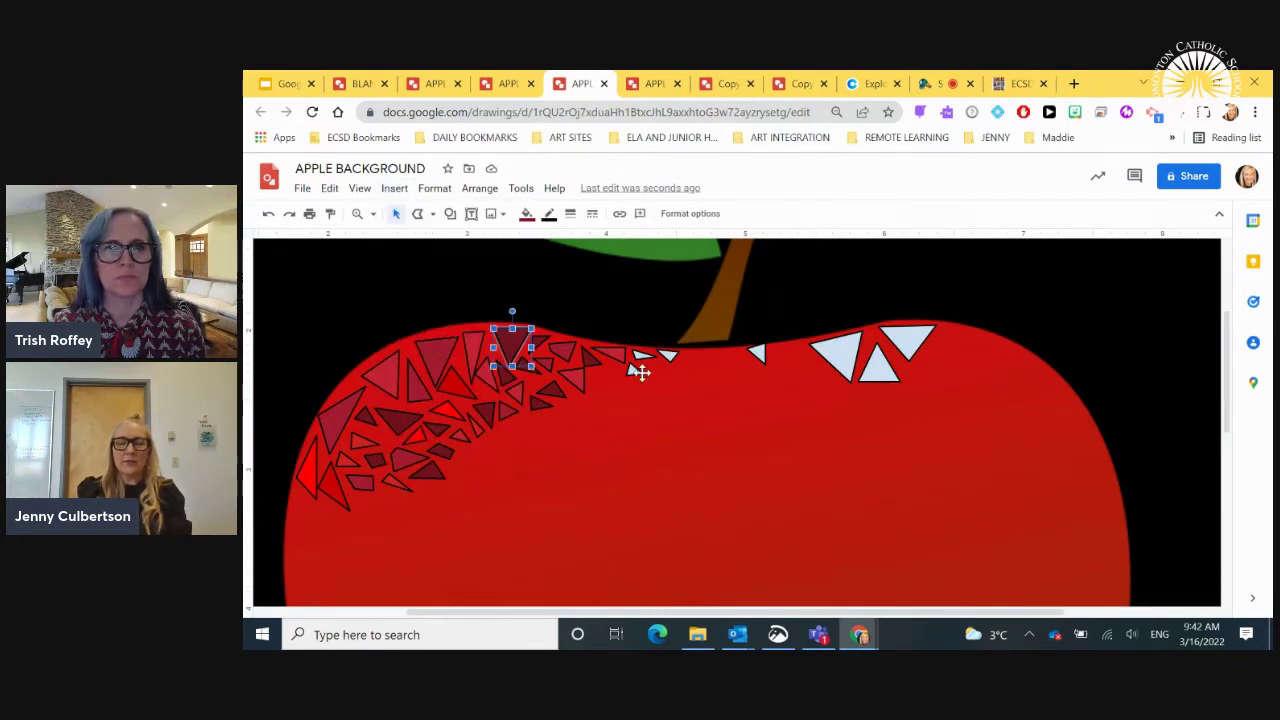
pyautogui.click(526, 214)
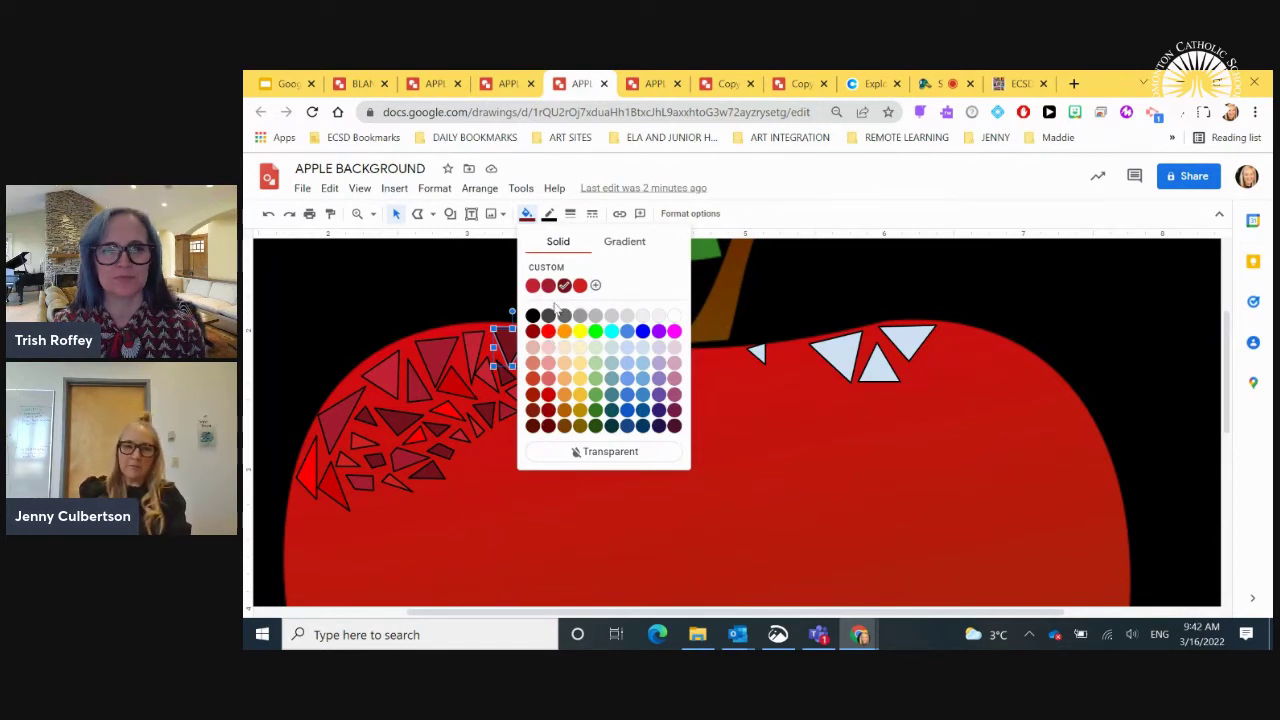
pyautogui.click(636, 243)
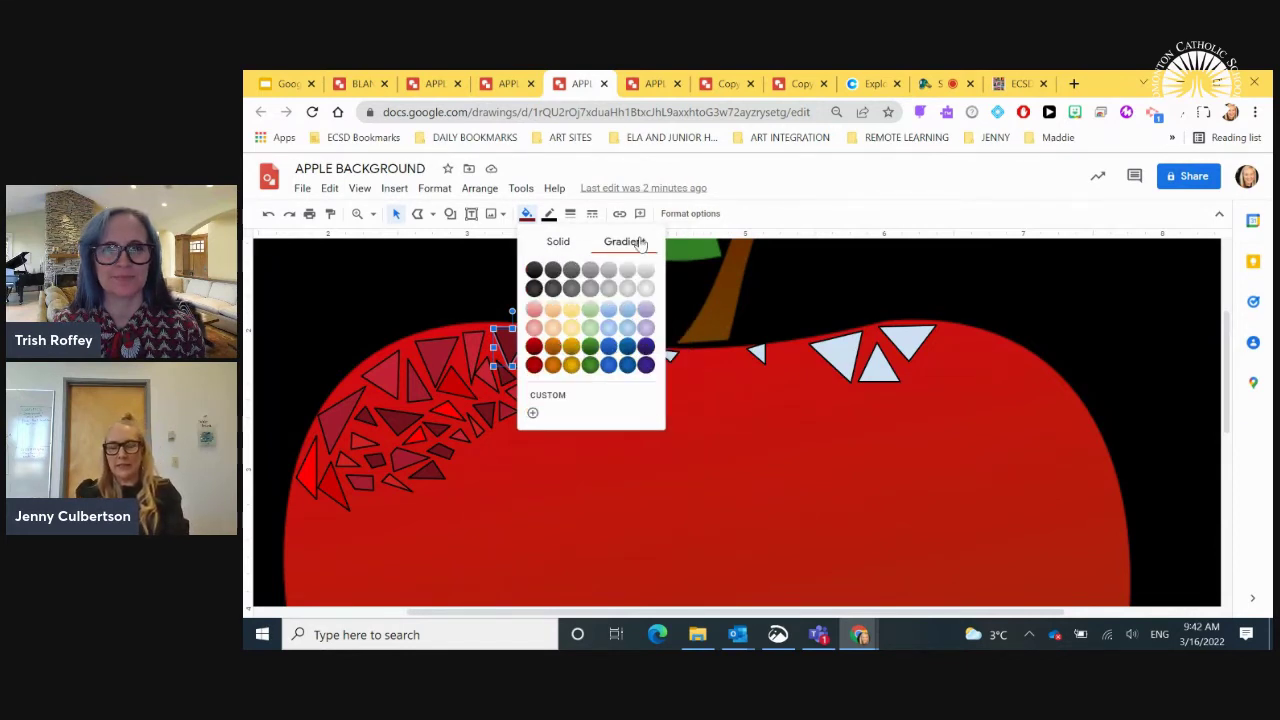
pyautogui.click(566, 245)
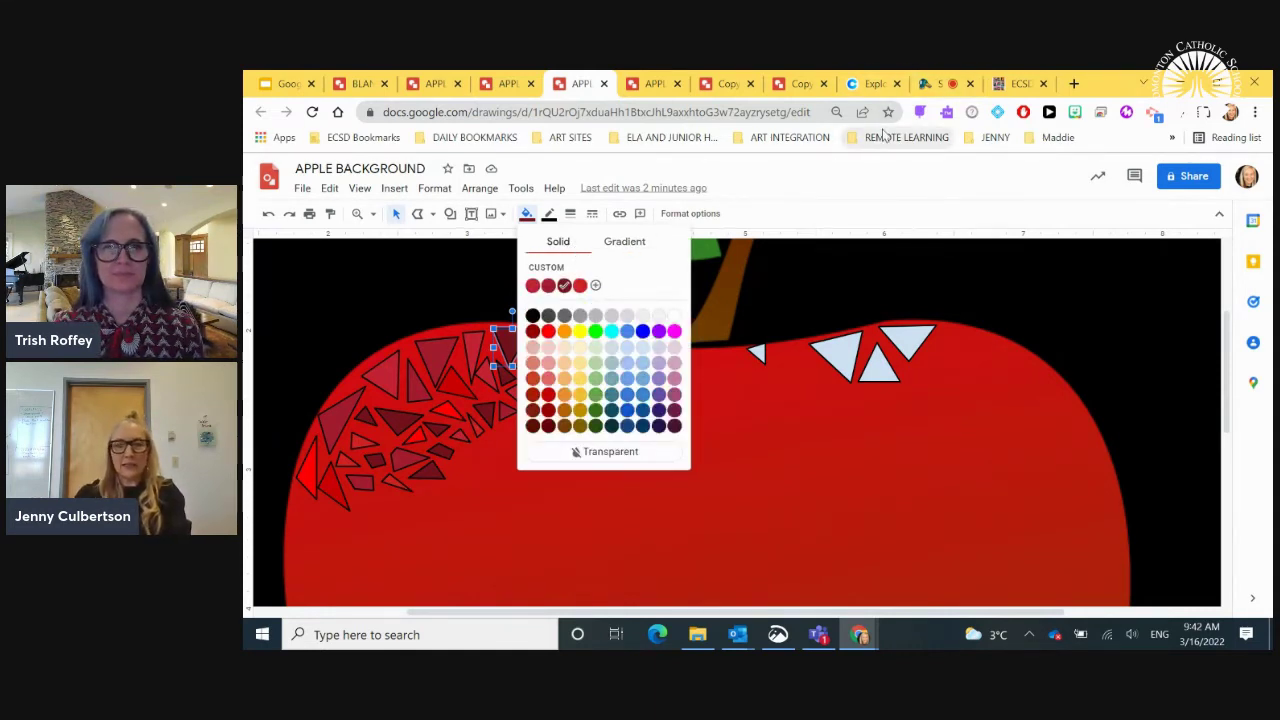
# - Switch to Coolors, change the monochromatic palette filter from Green to Red, and copy a dark red from an all-red palette
pyautogui.click(876, 86)
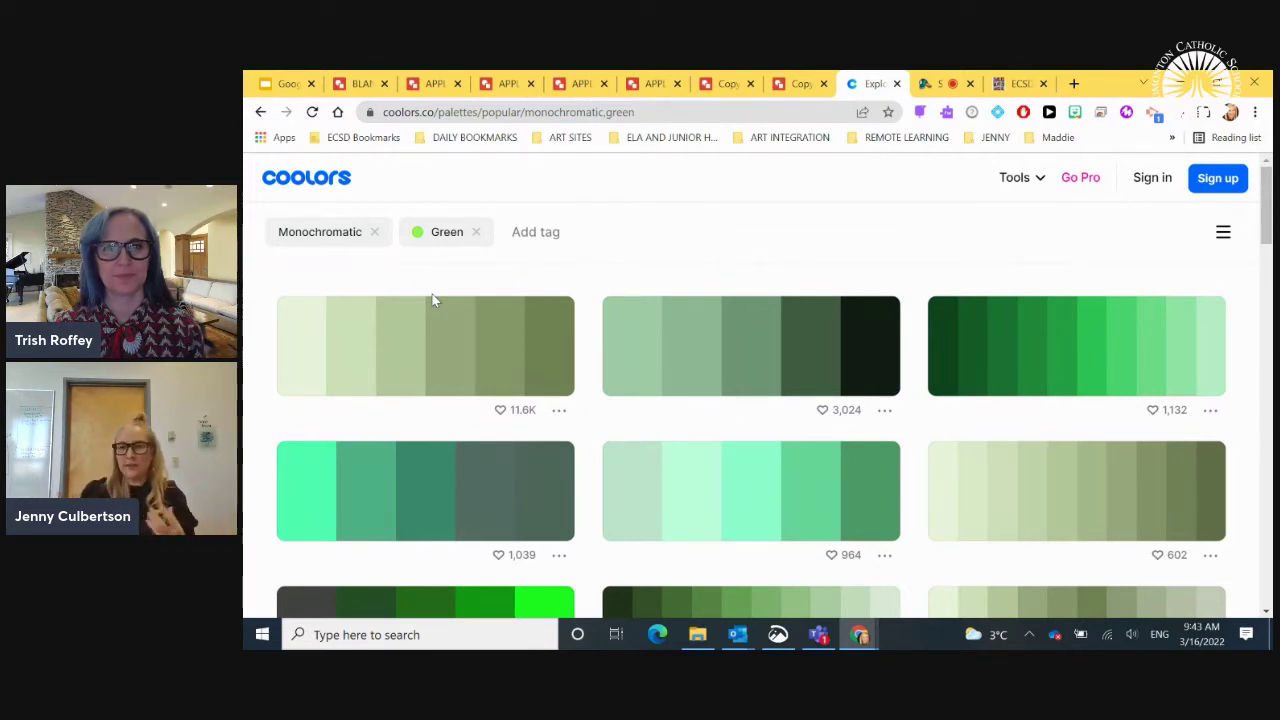
pyautogui.click(476, 231)
pyautogui.click(315, 345)
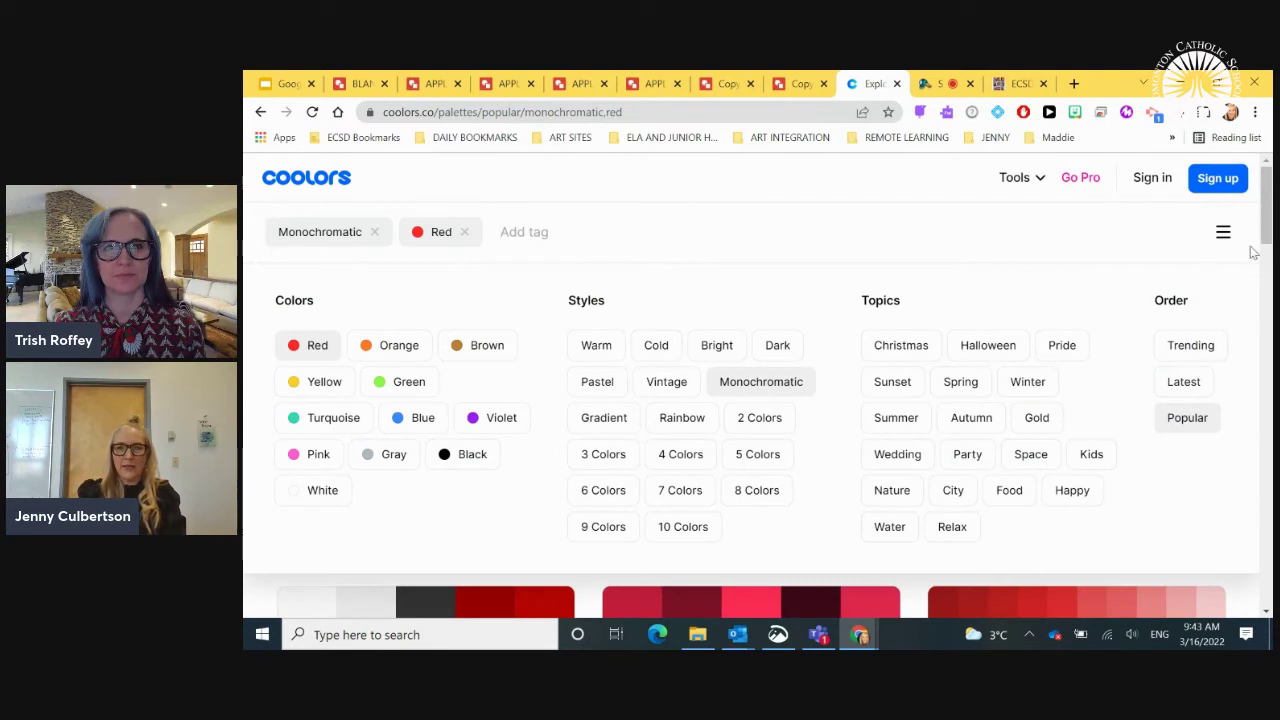
pyautogui.moveTo(1265, 205); pyautogui.dragTo(1267, 320)
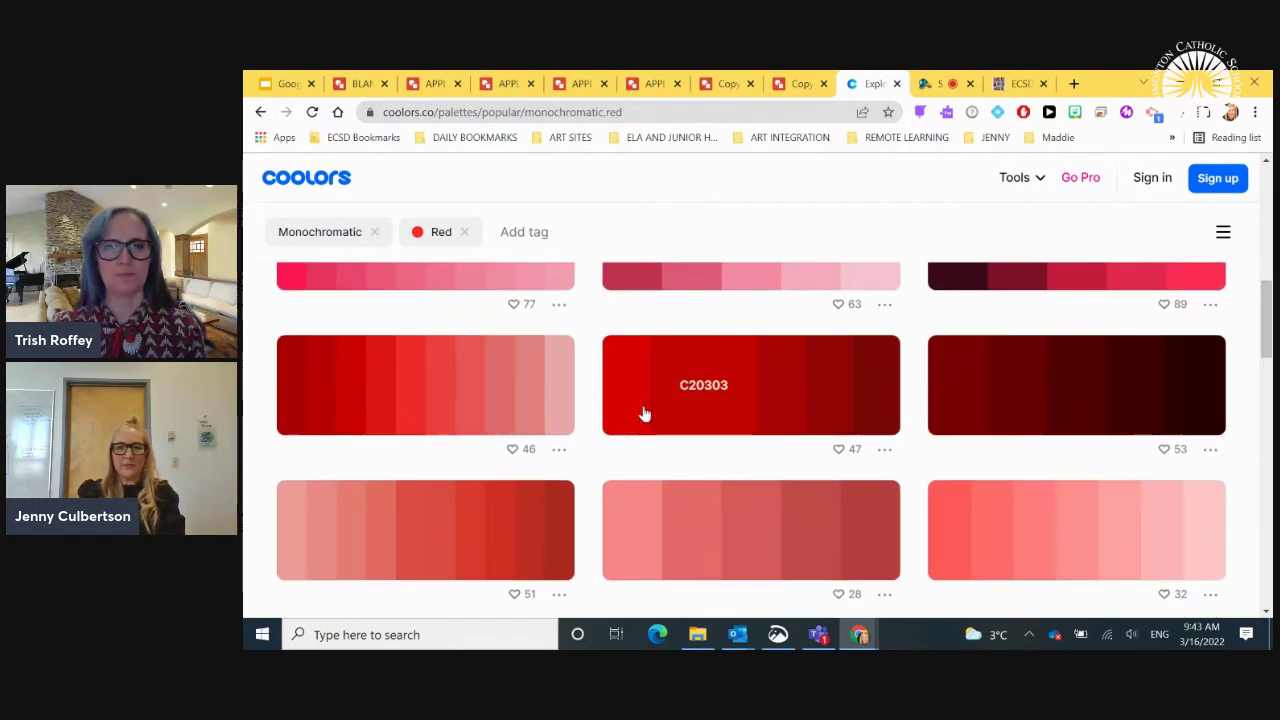
pyautogui.click(849, 396)
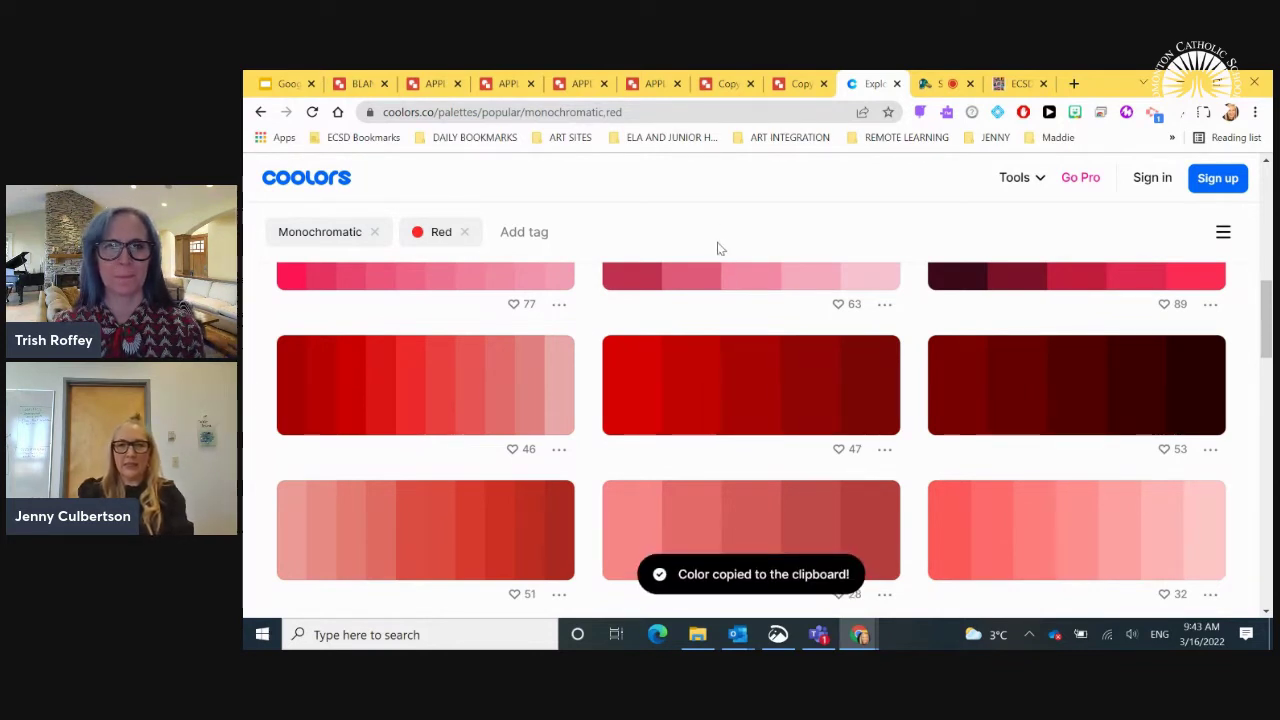
# - In the partly tiled Copy of APPLE BACKGROUND Large, fill the pale piece below the stem with custom colour 7c0606 copied from Coolors
pyautogui.click(280, 84)
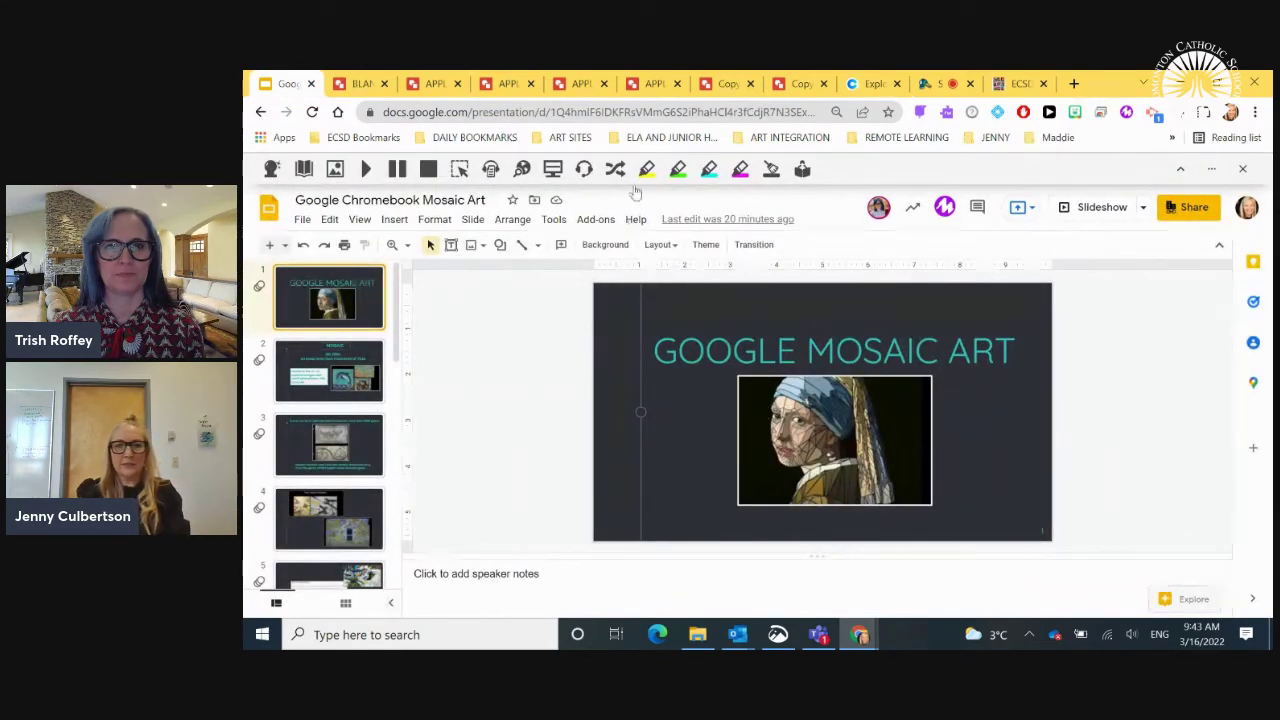
pyautogui.click(719, 86)
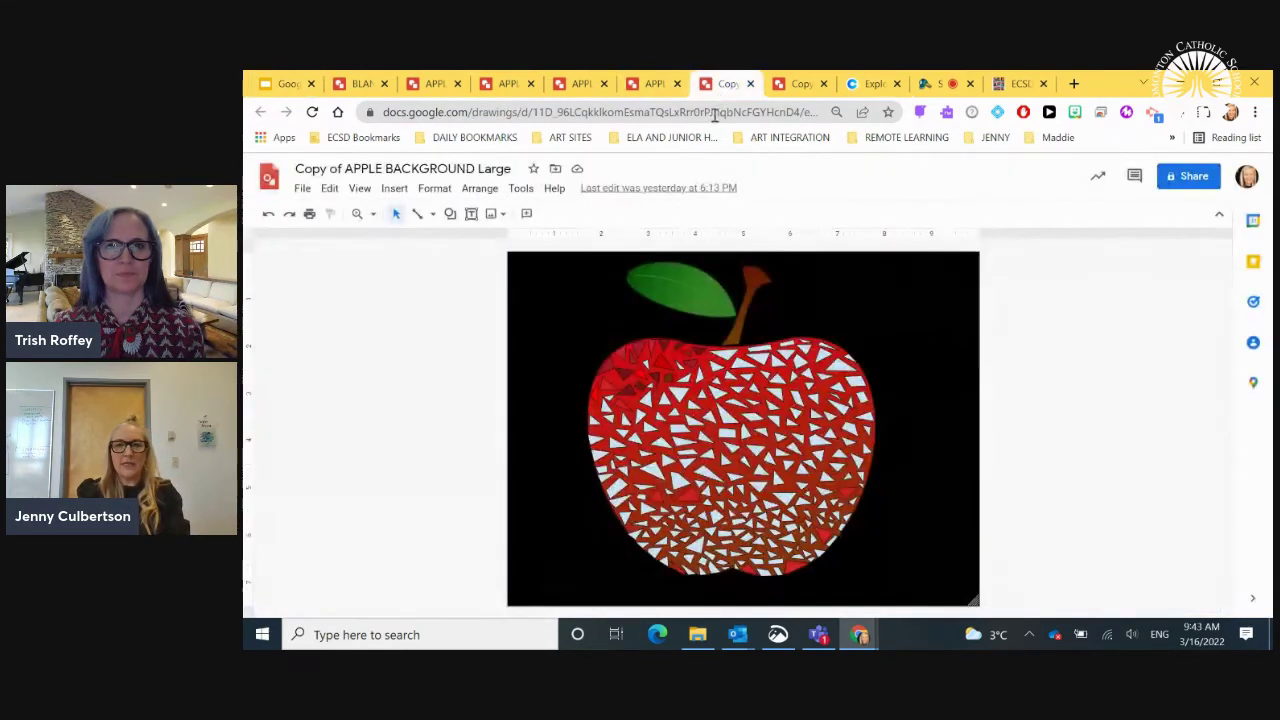
pyautogui.click(720, 358)
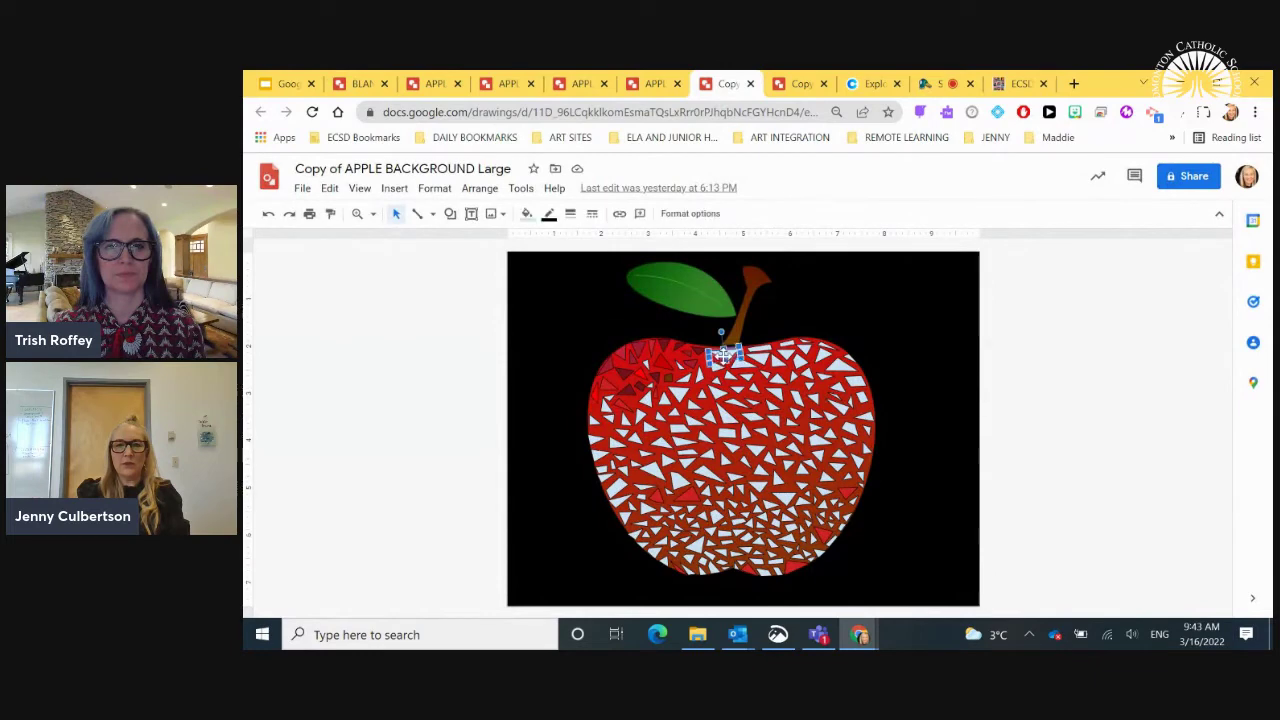
pyautogui.click(526, 215)
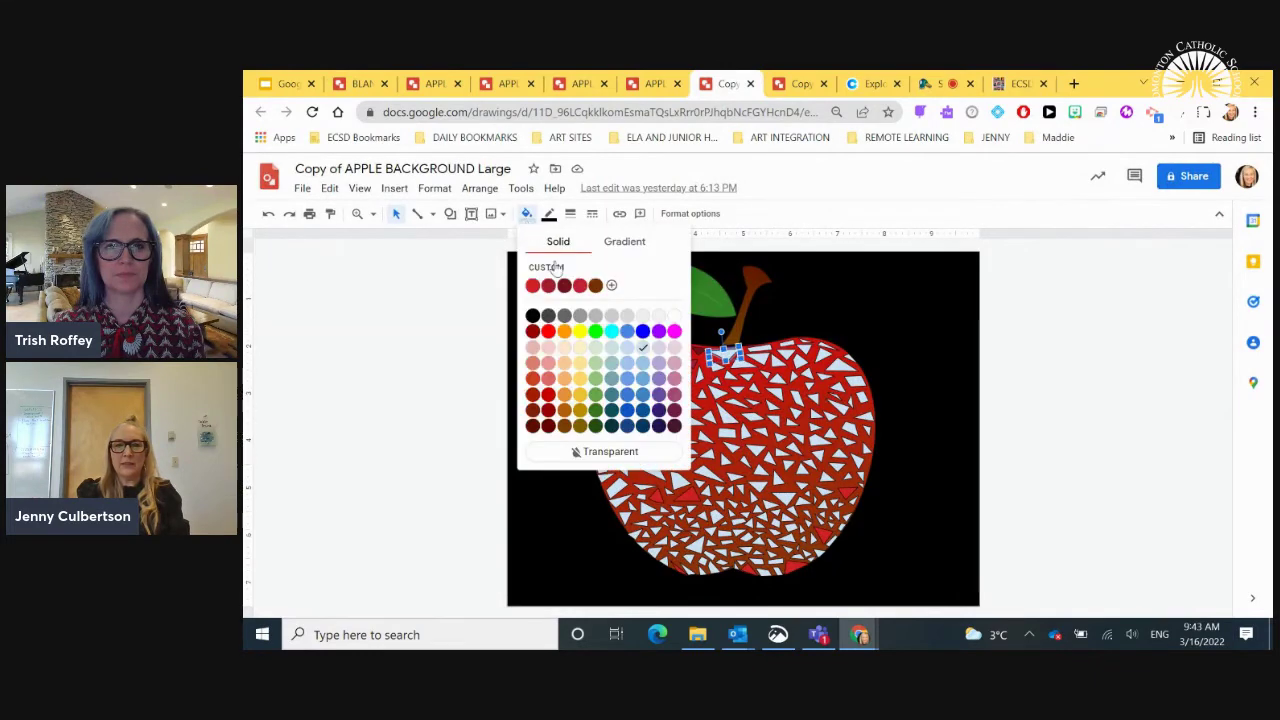
pyautogui.click(612, 287)
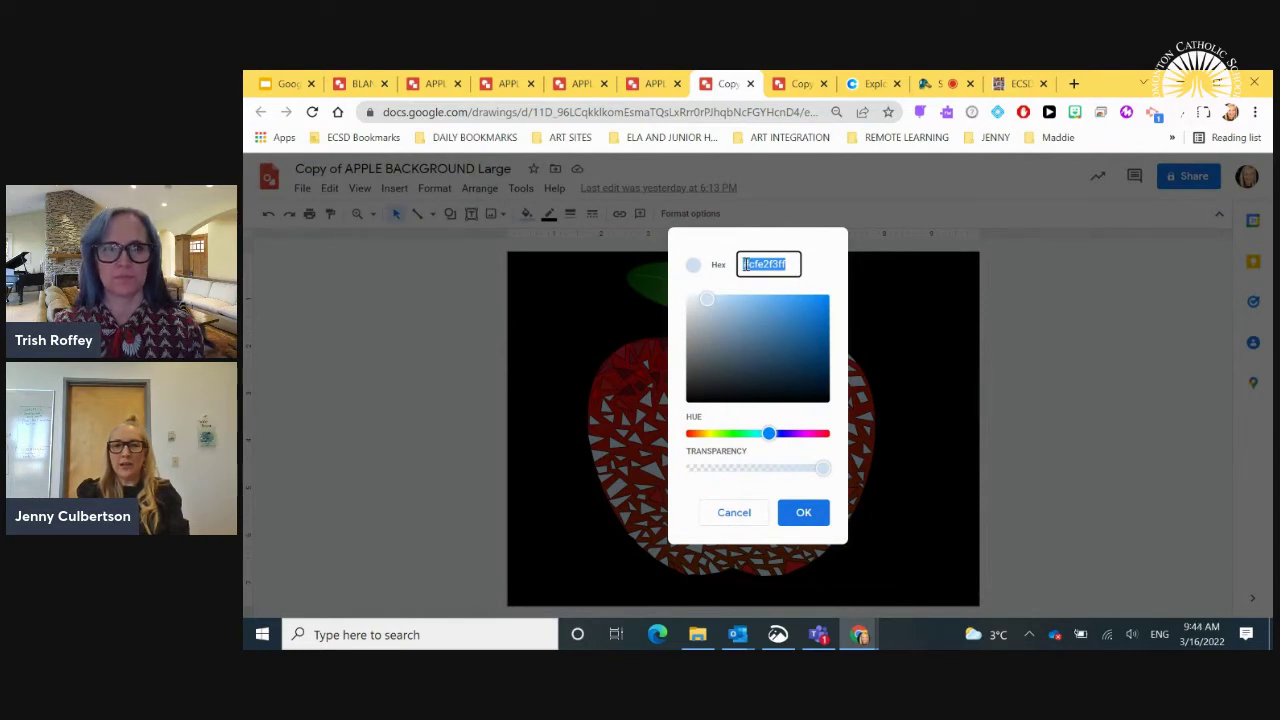
pyautogui.press('BackSpace')
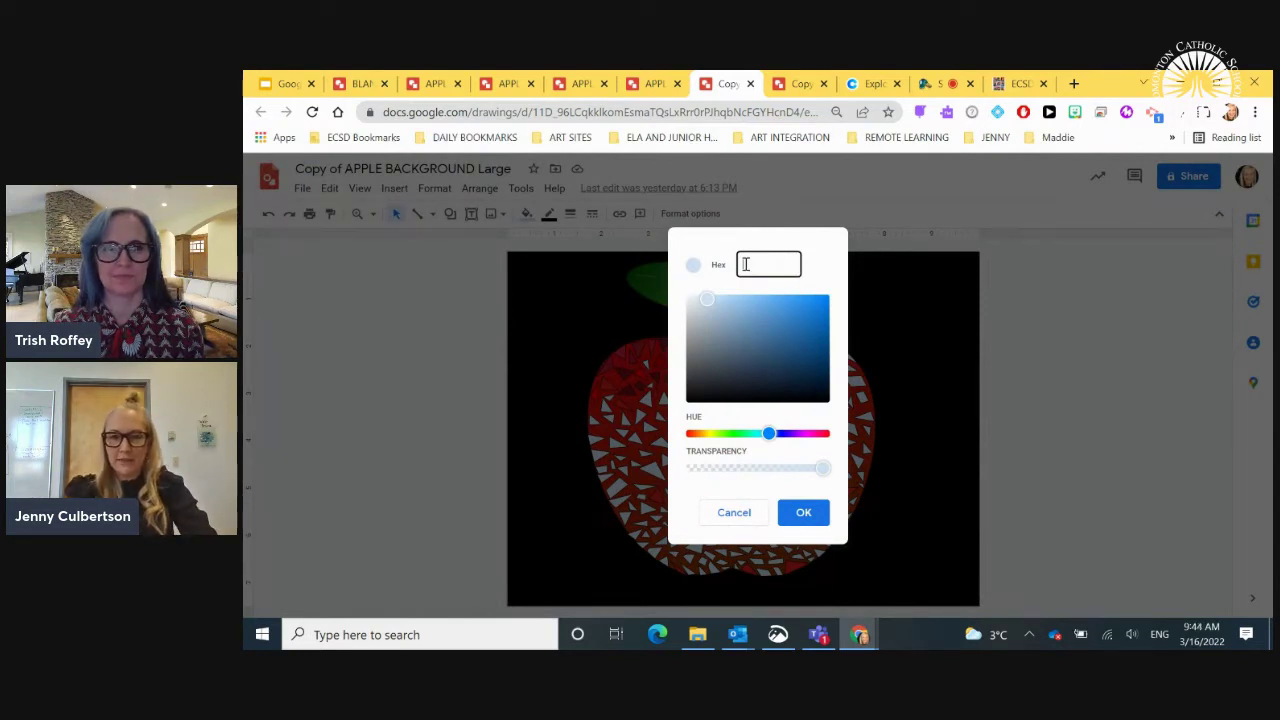
pyautogui.hotkey('ctrl', 'v')
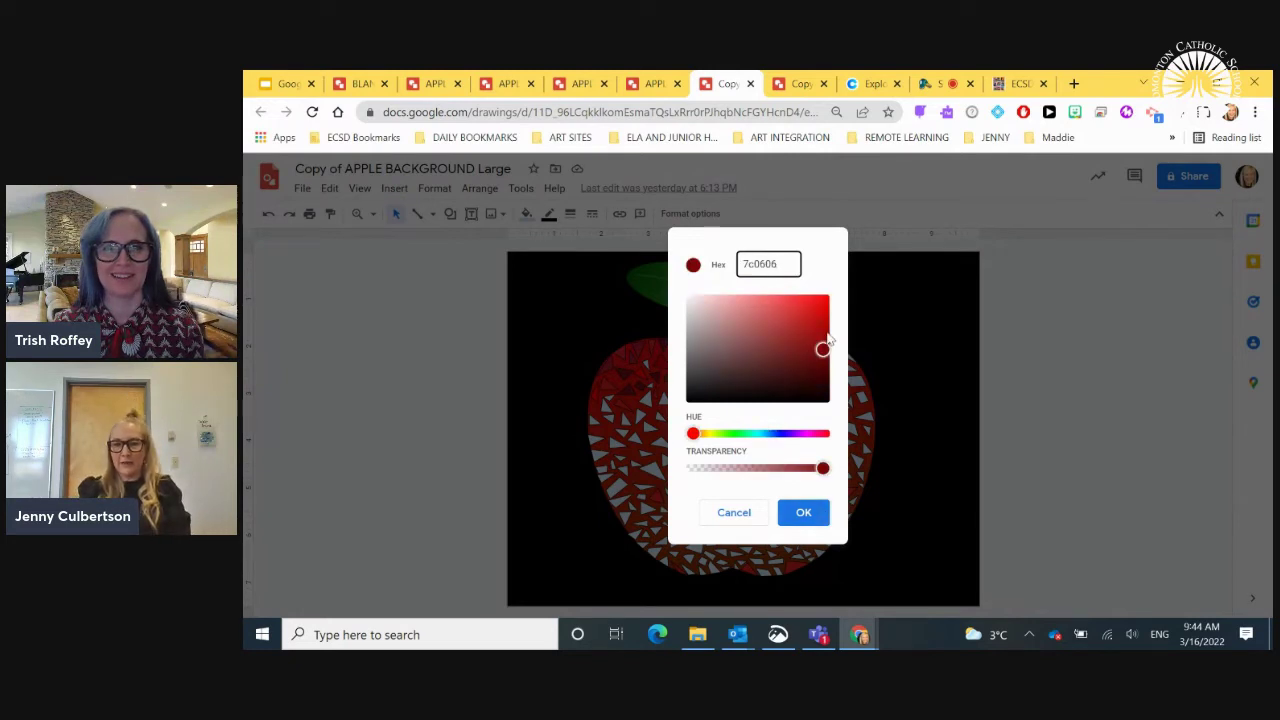
pyautogui.click(869, 88)
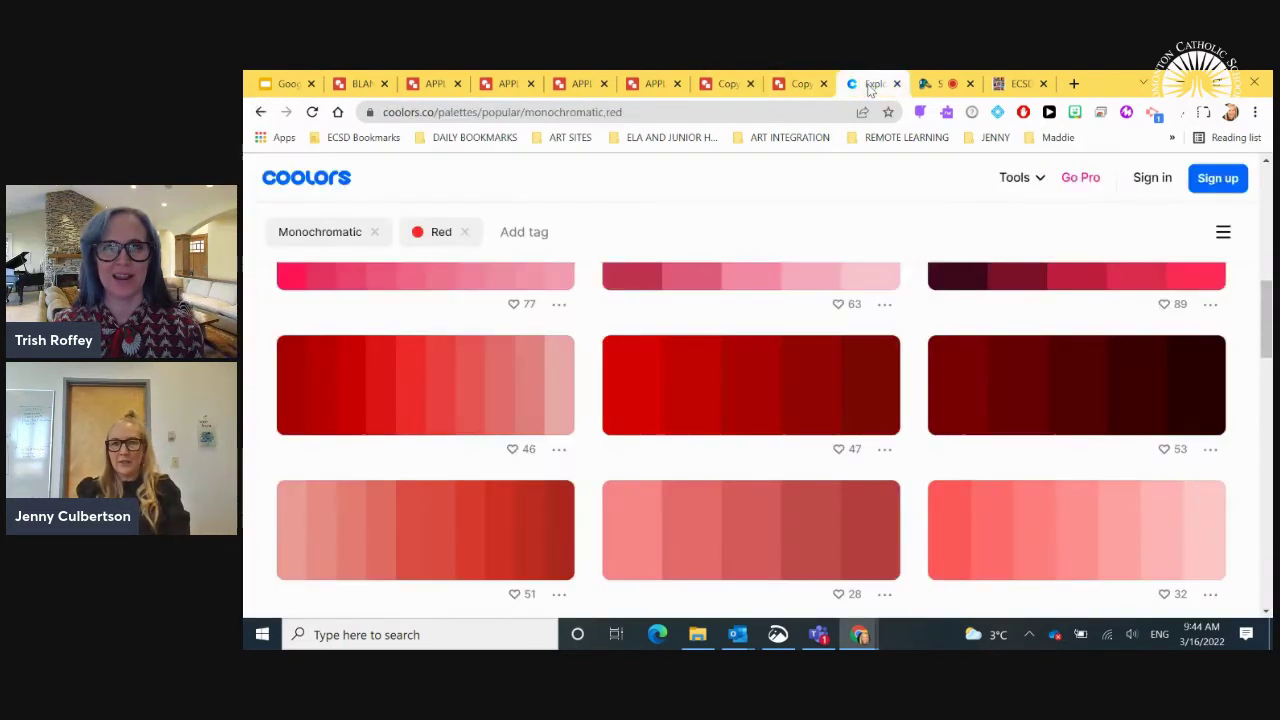
pyautogui.click(728, 90)
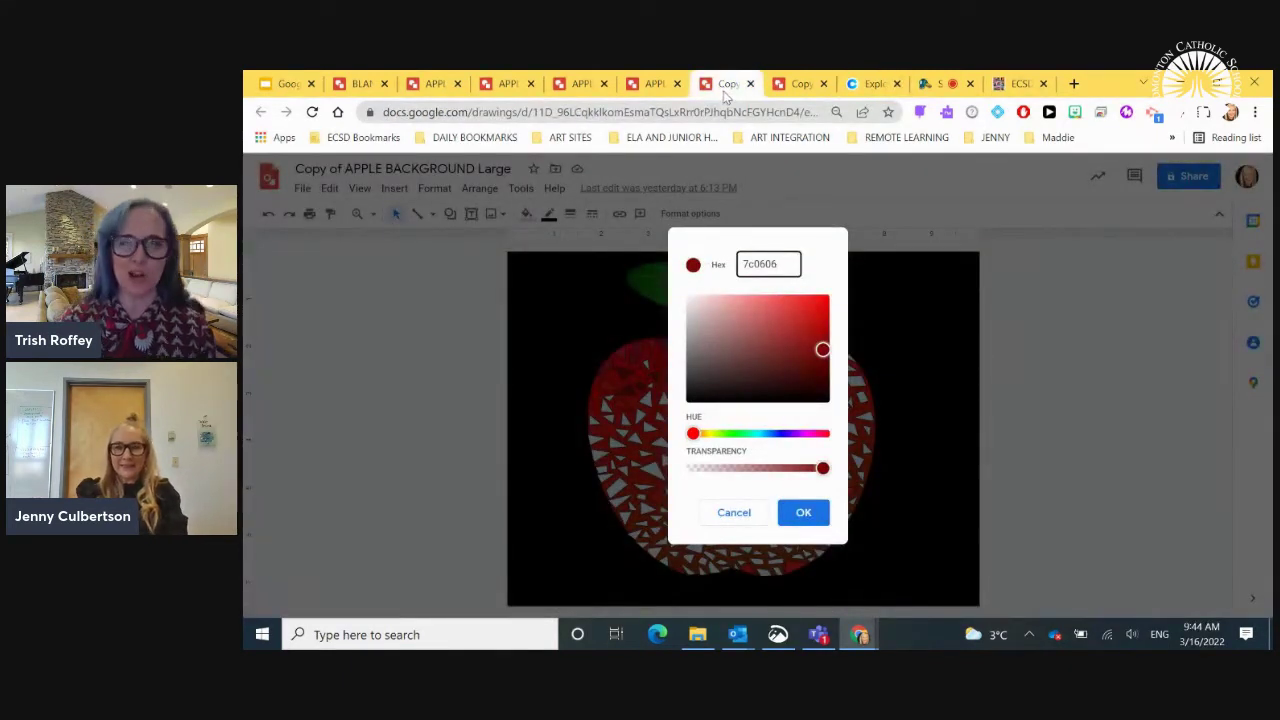
pyautogui.click(815, 518)
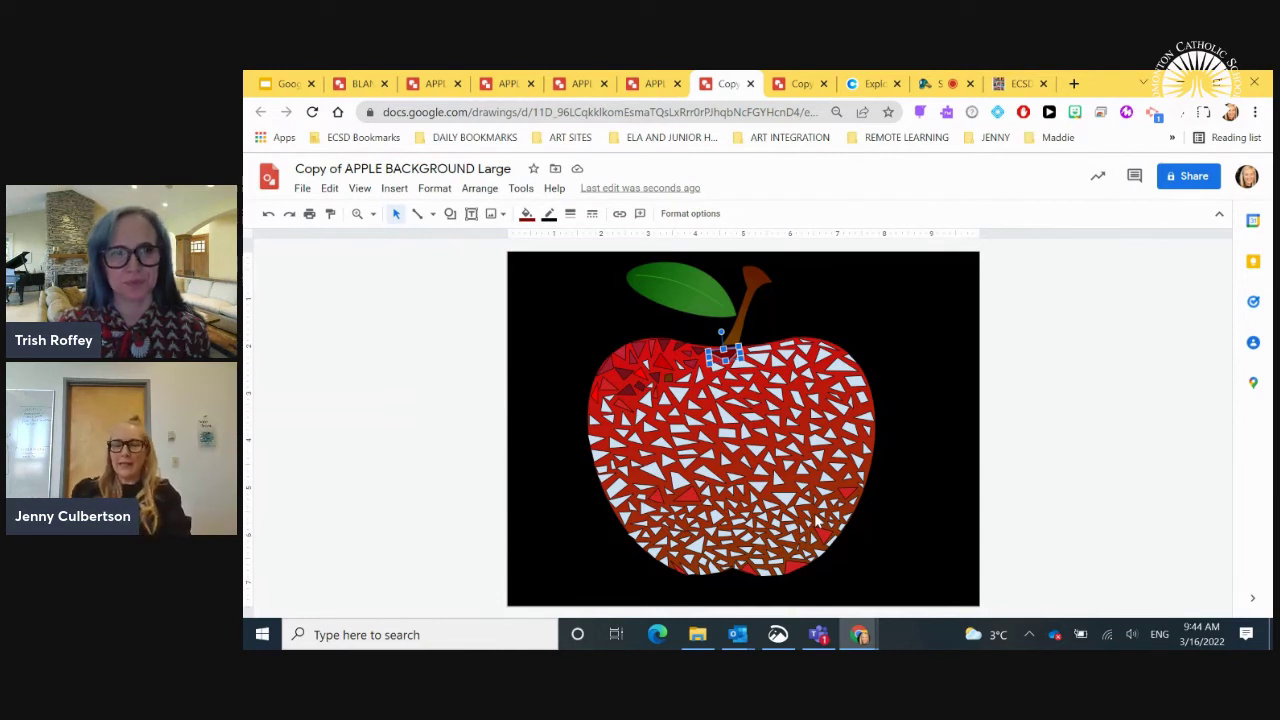
# - Copy the red C20303 from the Coolors palette and apply it as a new custom fill to the piece below the stem
pyautogui.click(526, 216)
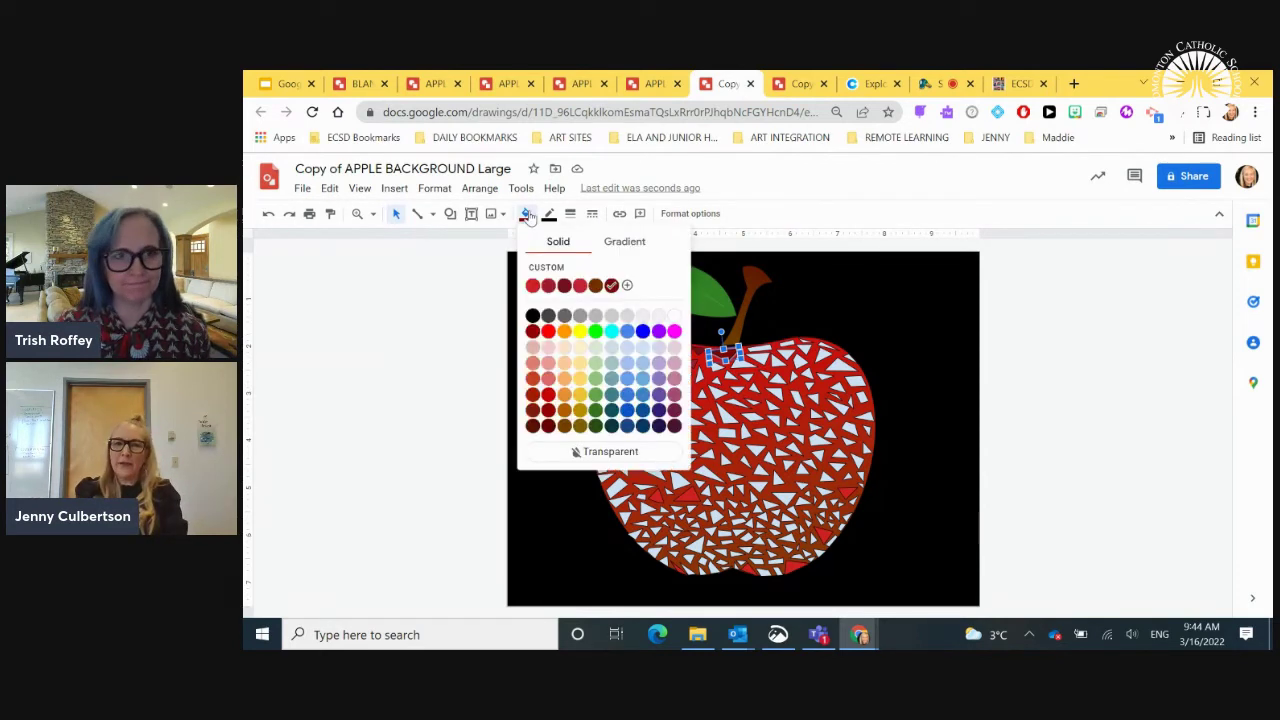
pyautogui.click(627, 286)
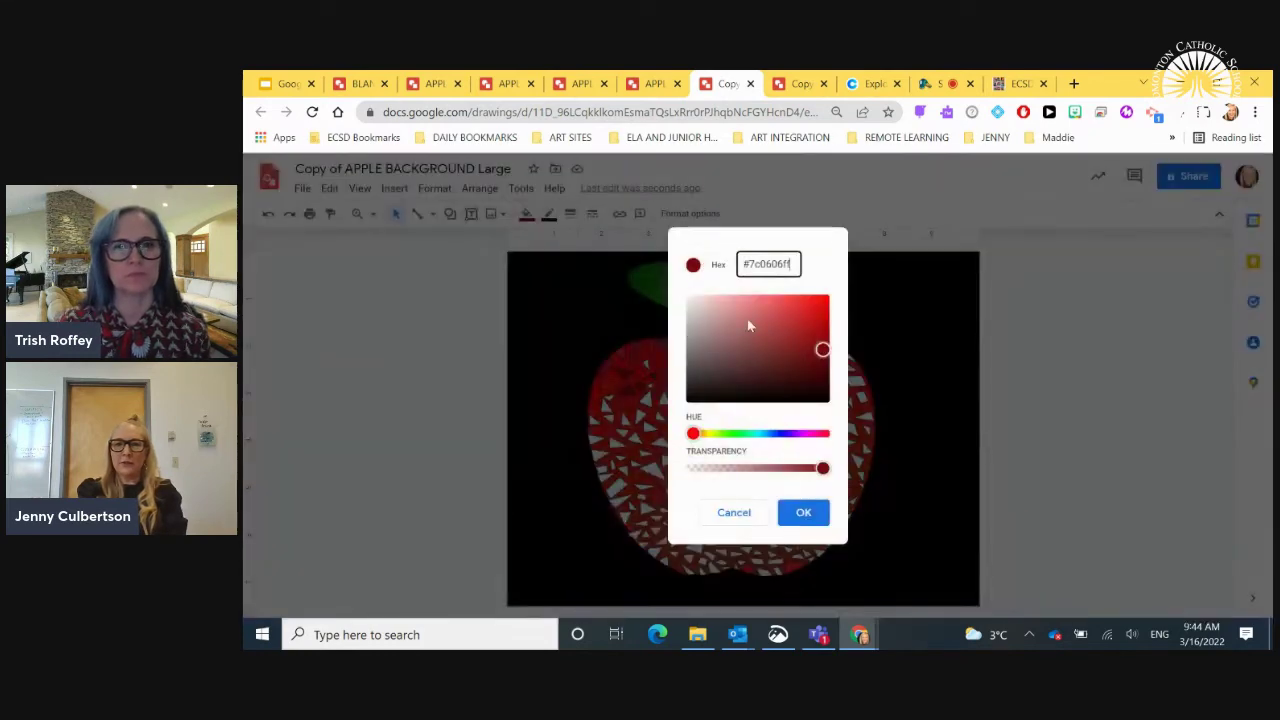
pyautogui.click(872, 86)
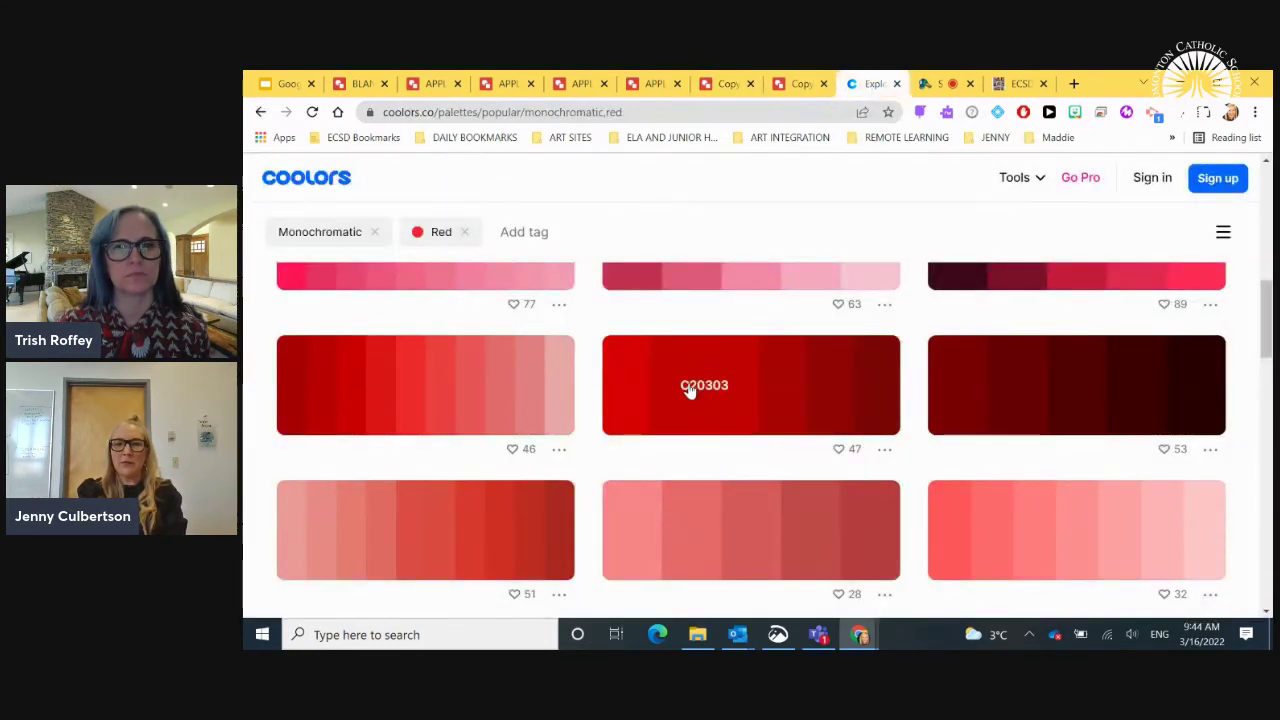
pyautogui.click(690, 390)
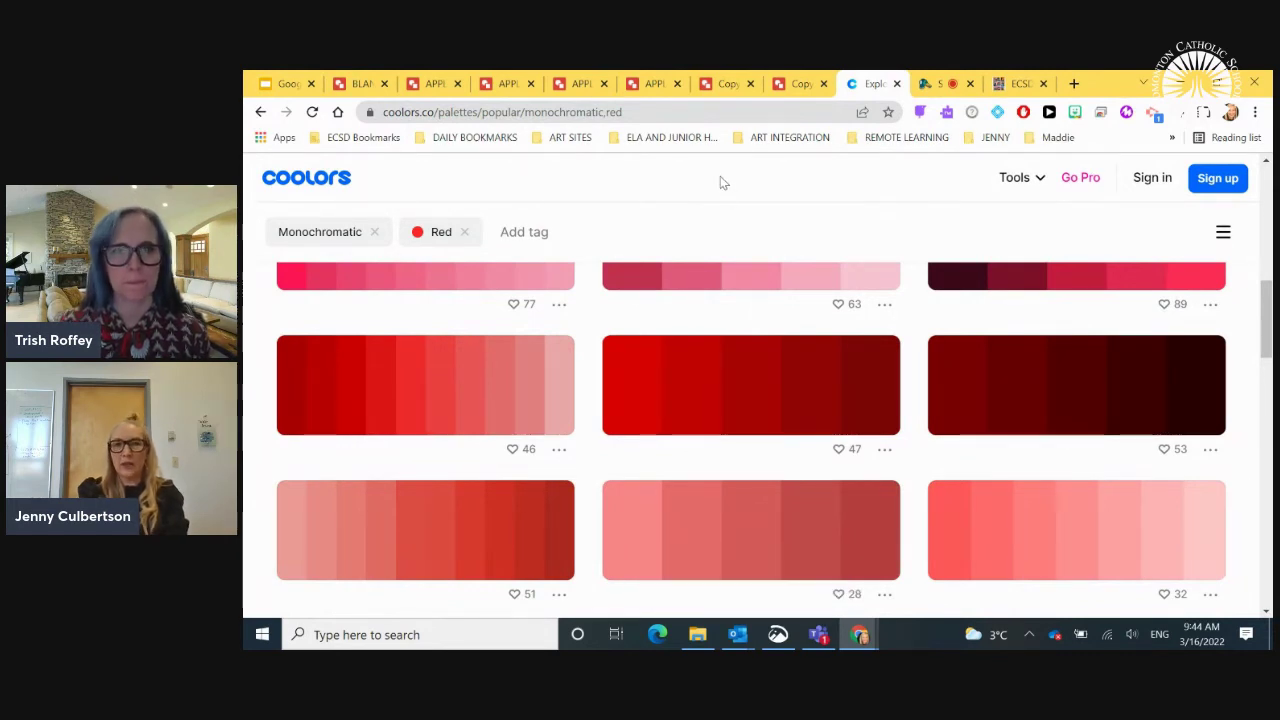
pyautogui.click(660, 84)
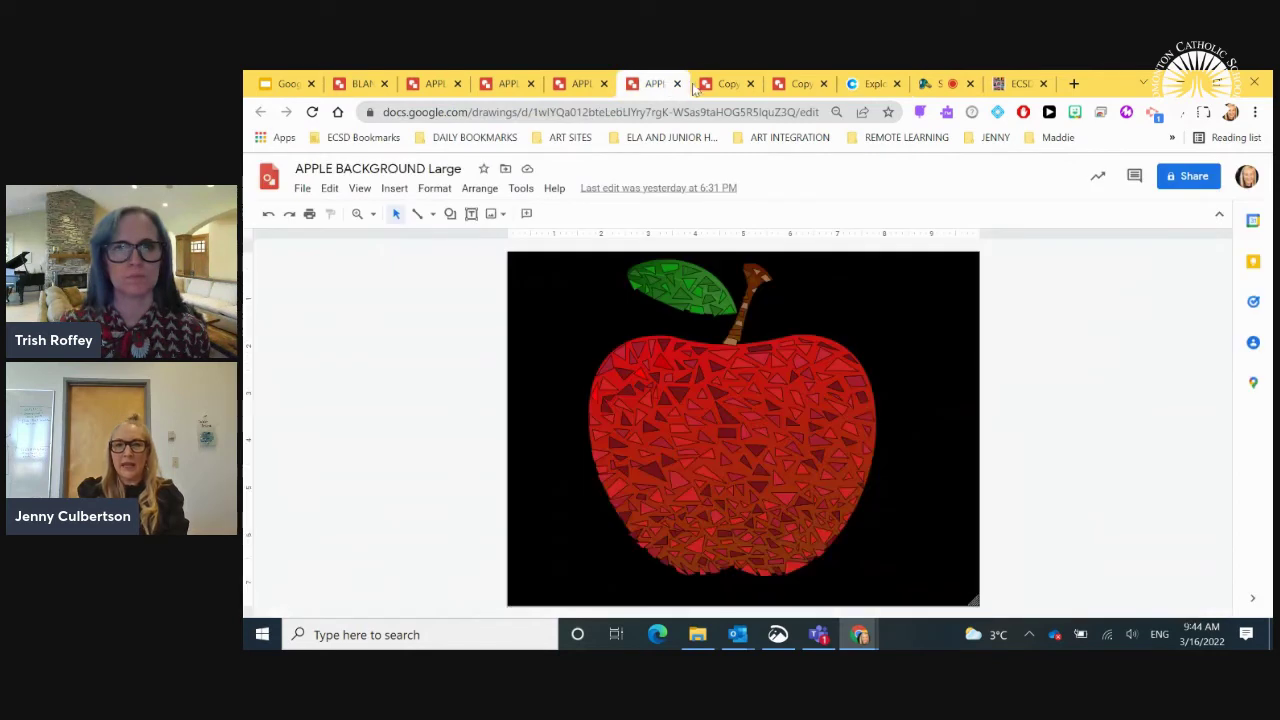
pyautogui.click(727, 84)
pyautogui.moveTo(796, 263); pyautogui.dragTo(732, 261)
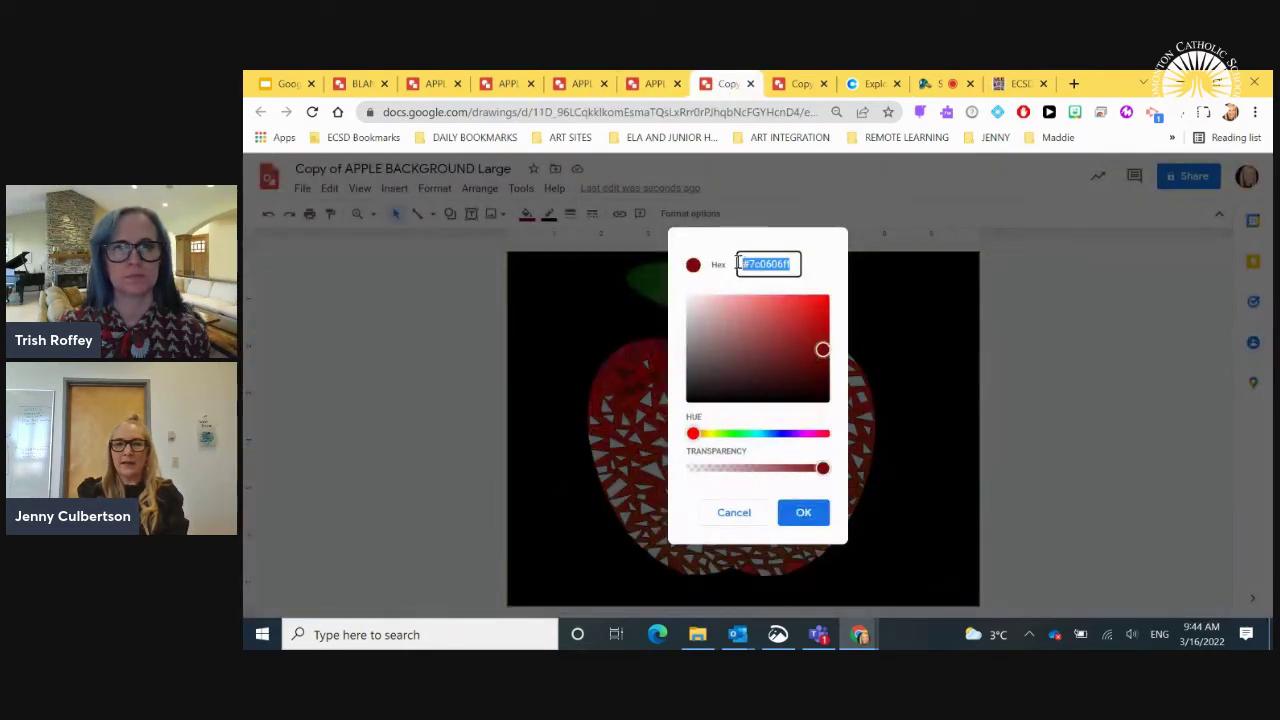
pyautogui.hotkey('ctrl', 'v')
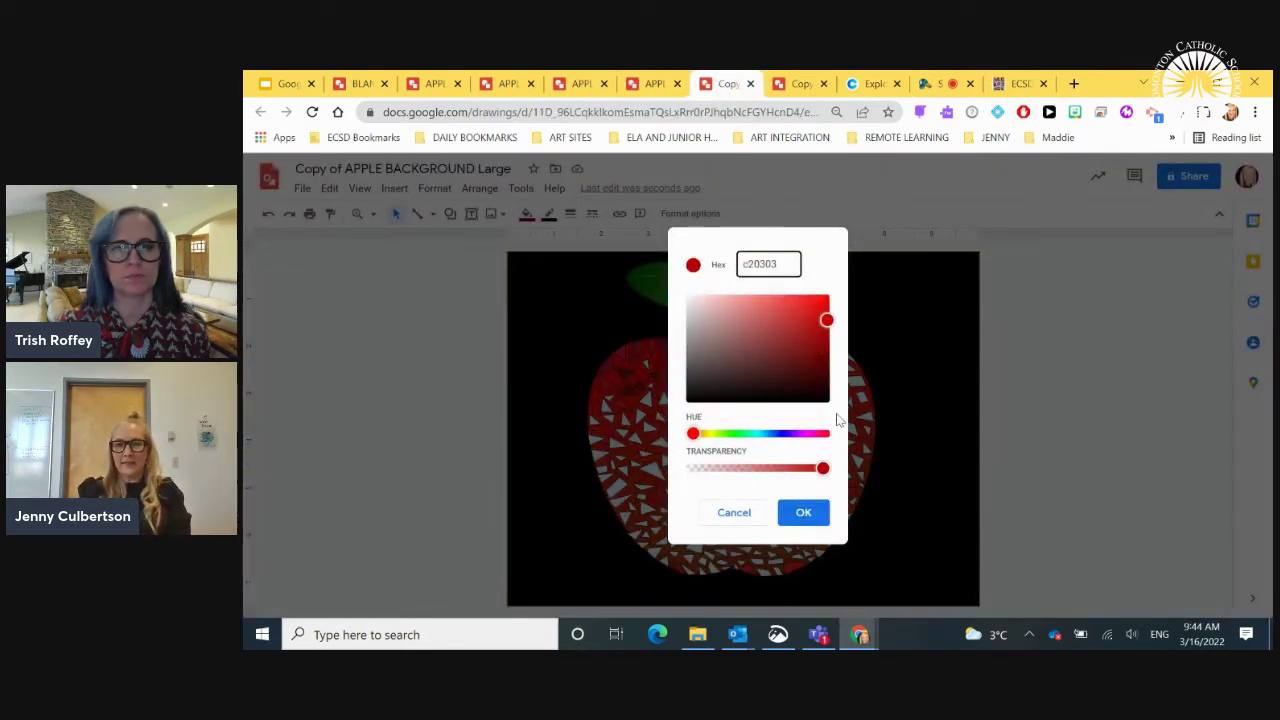
pyautogui.click(824, 515)
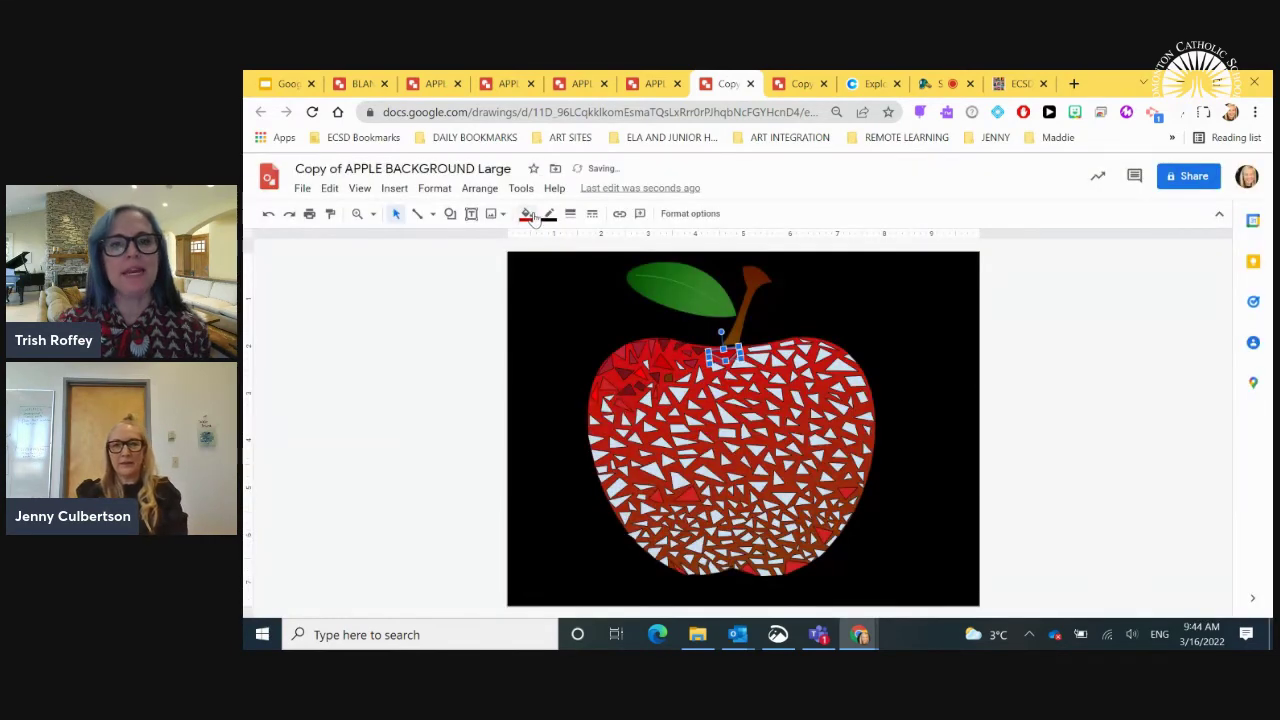
# - Review the saved custom fill colours and look at the mosaic copy without its background picture, returning to the partly tiled copy
pyautogui.click(527, 213)
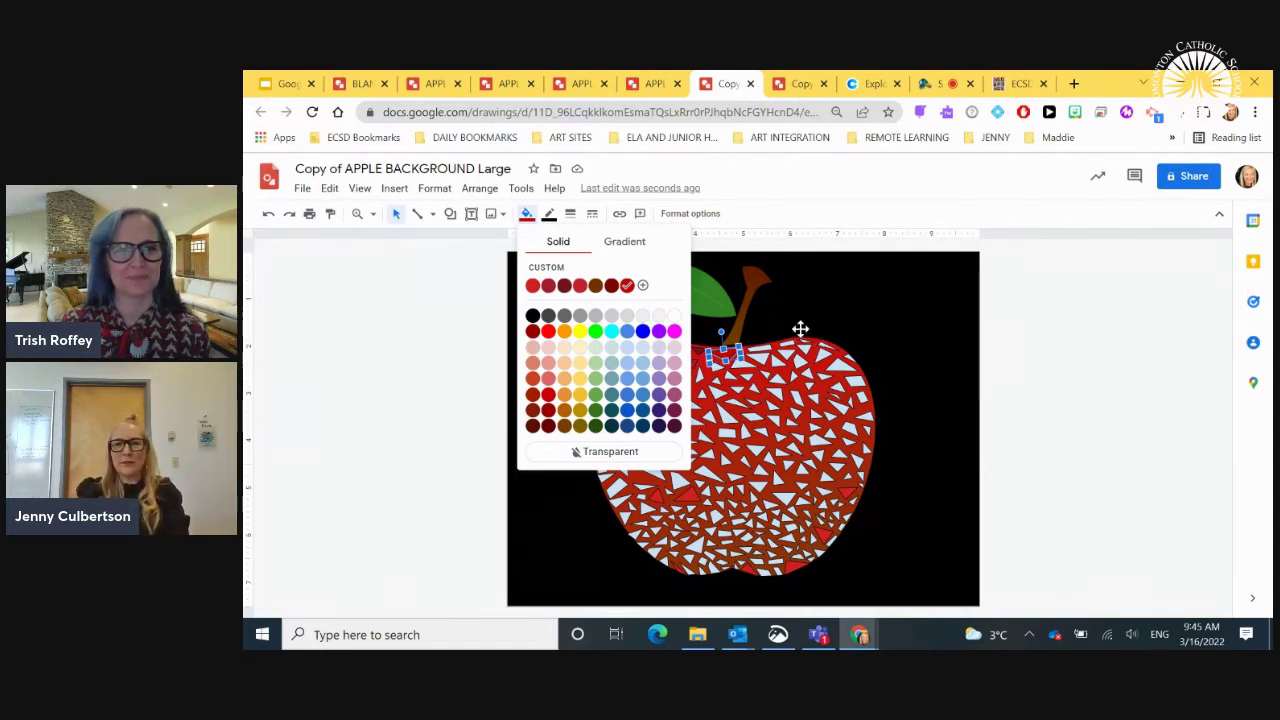
pyautogui.click(795, 83)
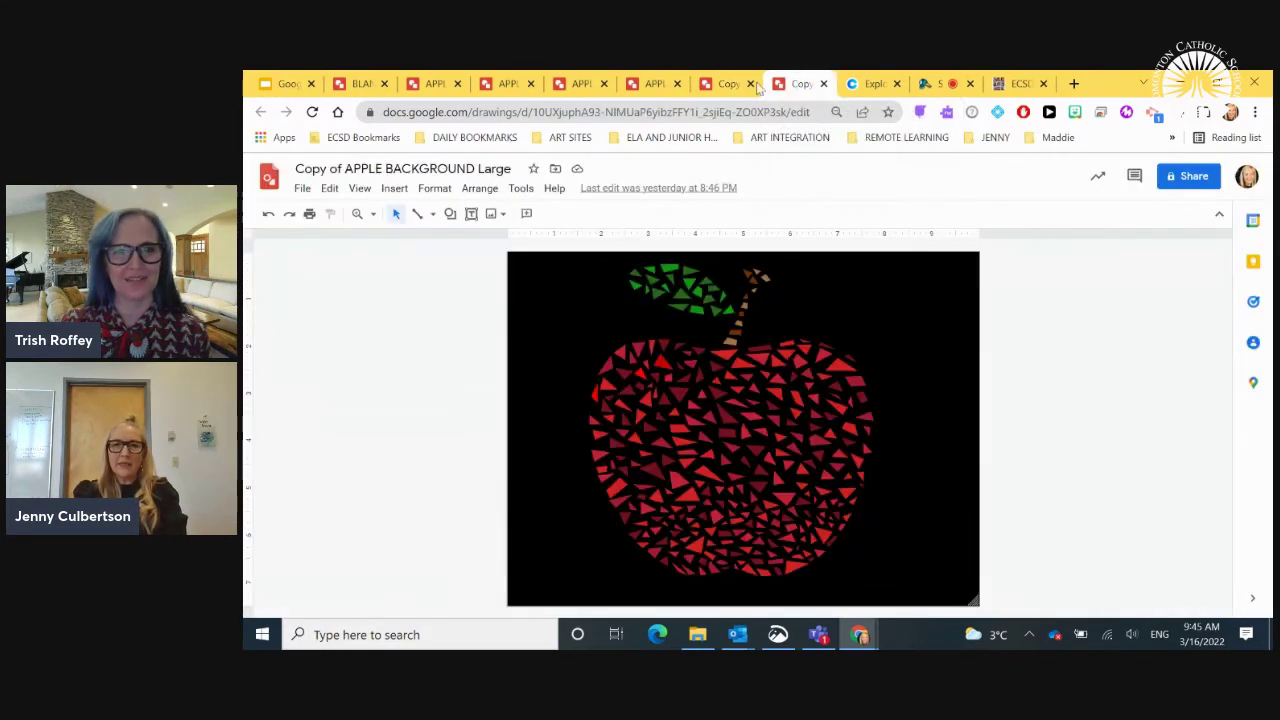
pyautogui.click(728, 83)
pyautogui.click(767, 157)
# - Switch to the finished mosaic in APPLE BACKGROUND Large and review the colour choices for the canvas background
pyautogui.click(640, 83)
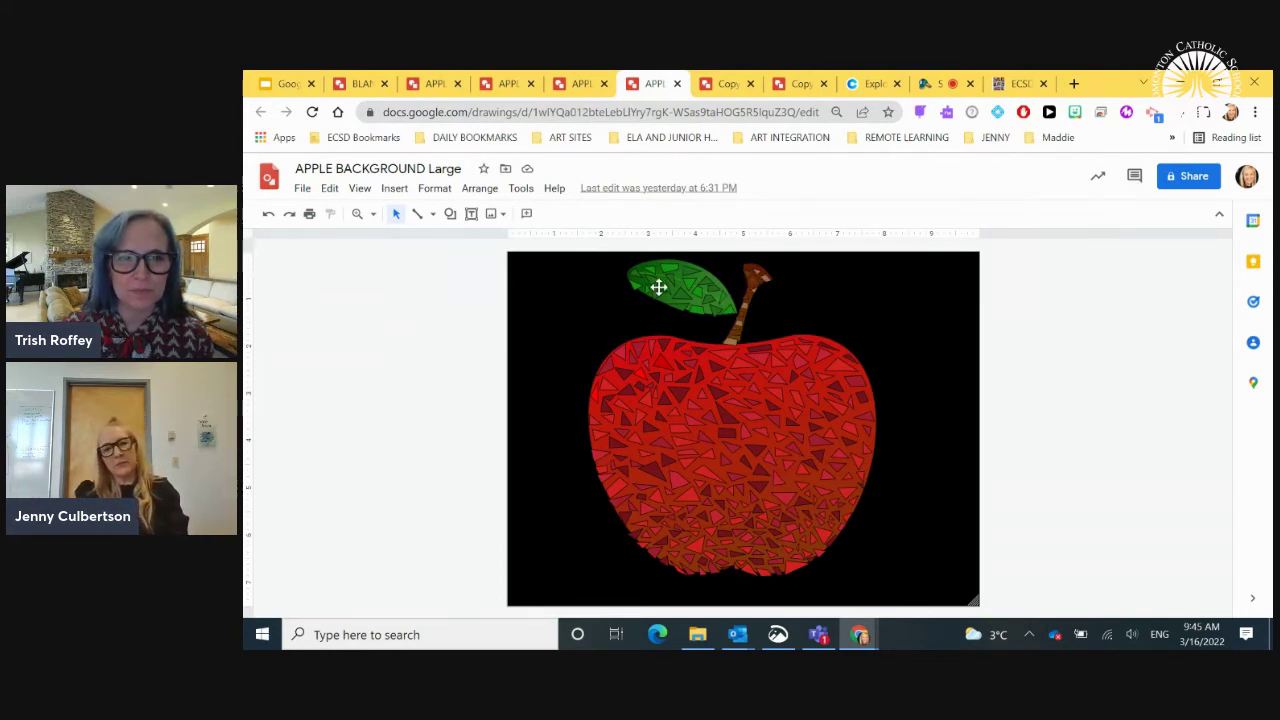
pyautogui.rightClick(891, 340)
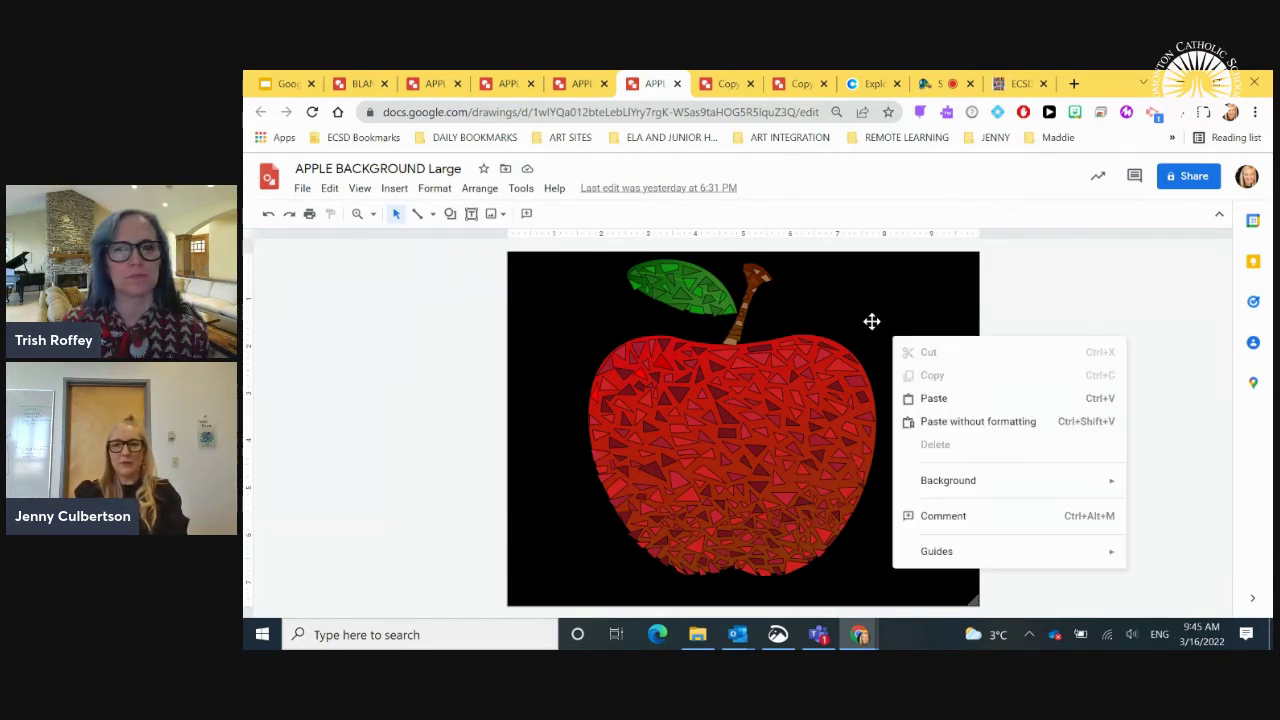
pyautogui.click(869, 318)
pyautogui.click(924, 344)
pyautogui.rightClick(924, 344)
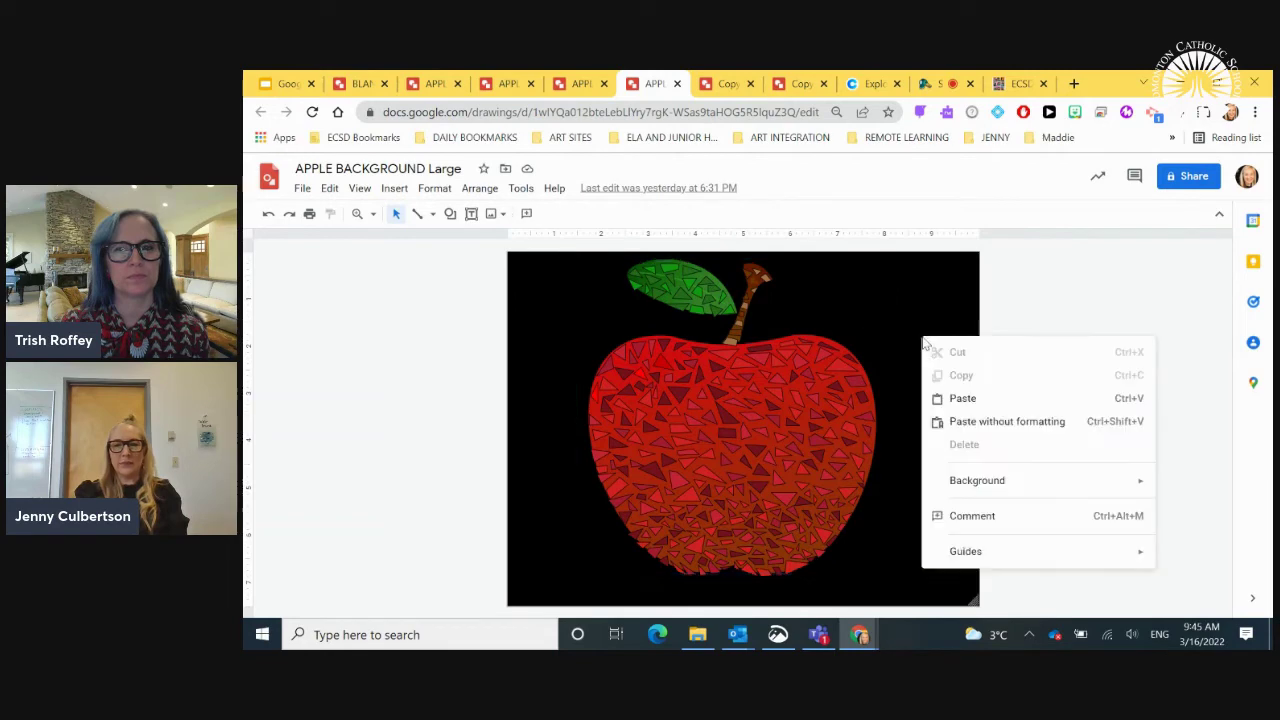
pyautogui.moveTo(971, 484)
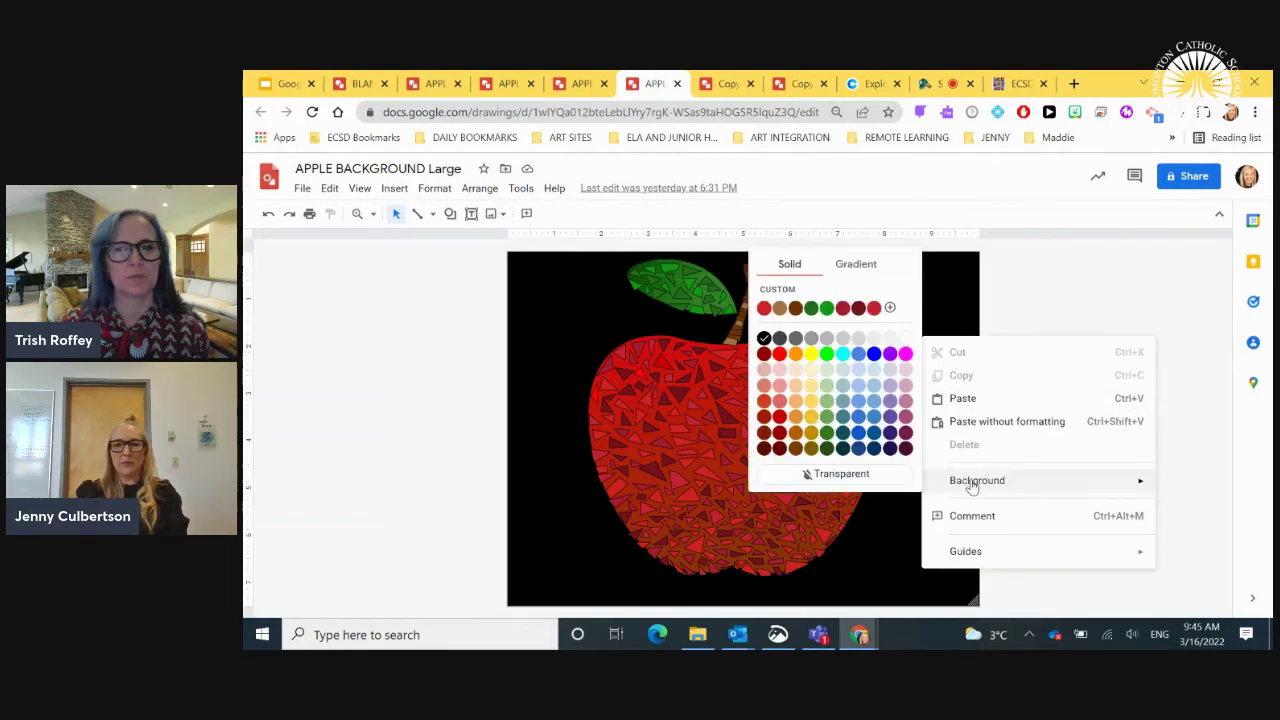
pyautogui.click(962, 305)
# - Compare the partly tiled apple copy with the mosaic copy that has no background picture, and return to the partly tiled one
pyautogui.click(738, 86)
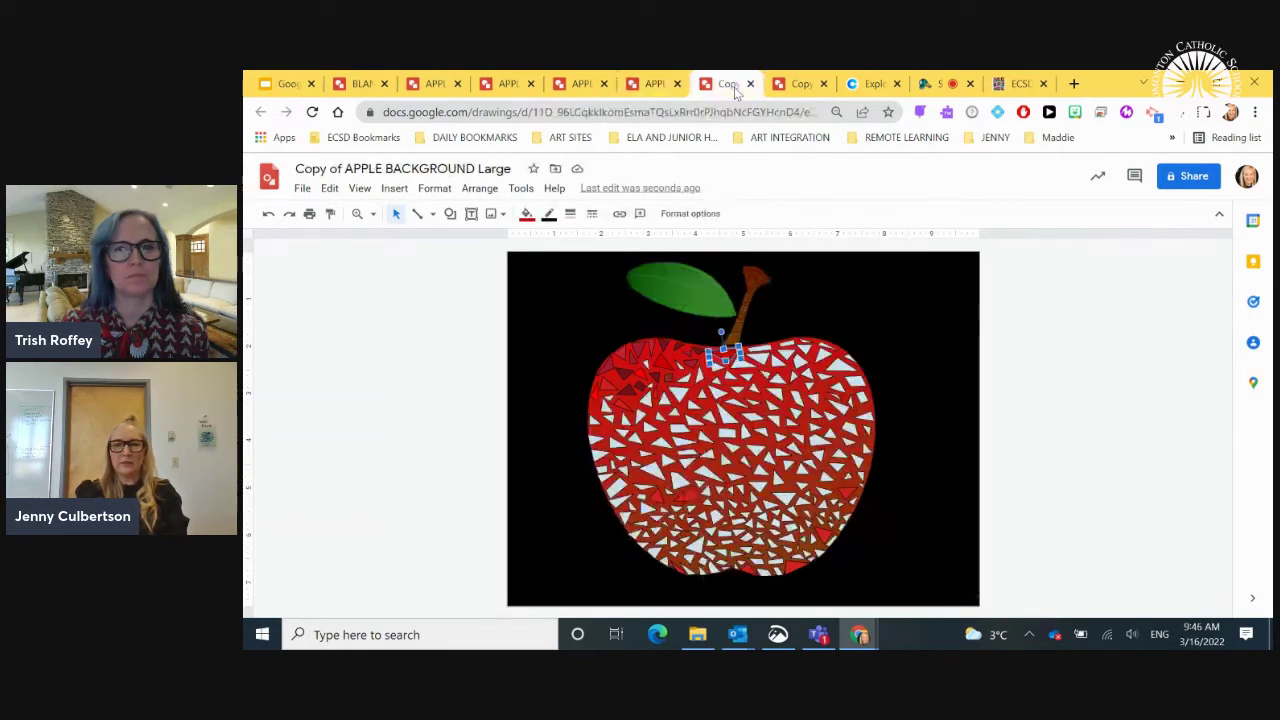
pyautogui.click(863, 306)
pyautogui.click(920, 316)
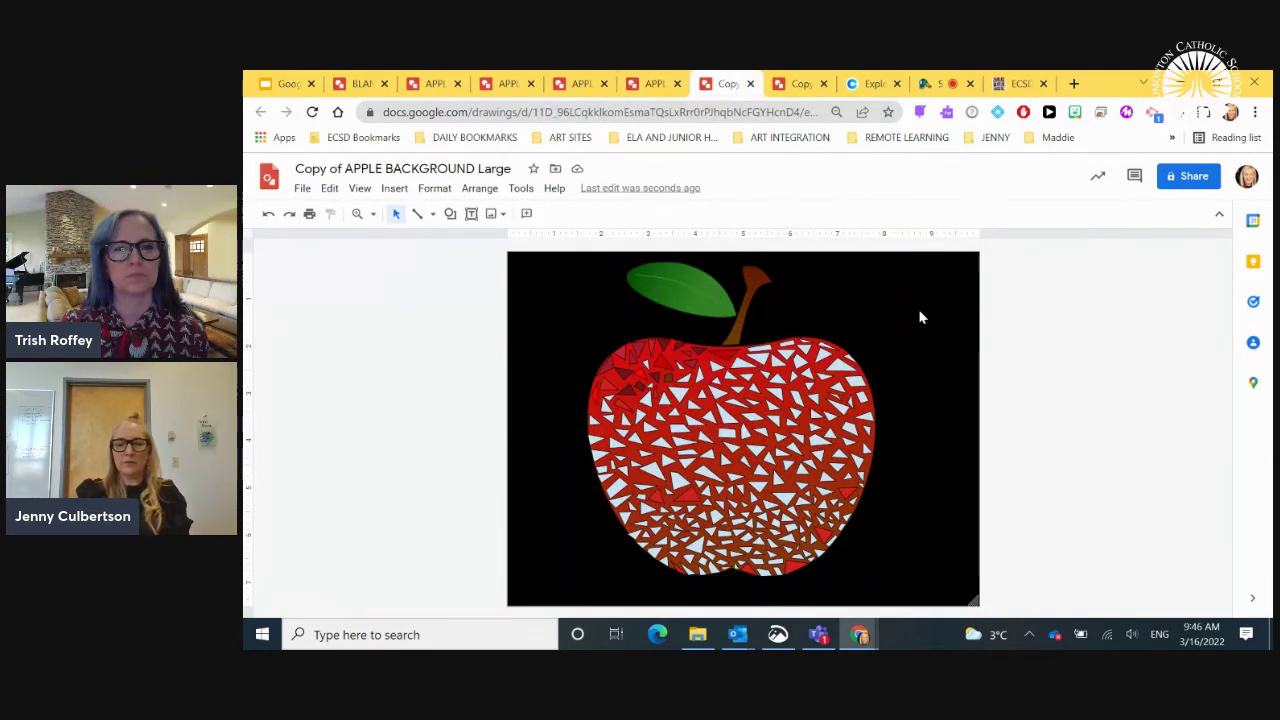
pyautogui.click(797, 84)
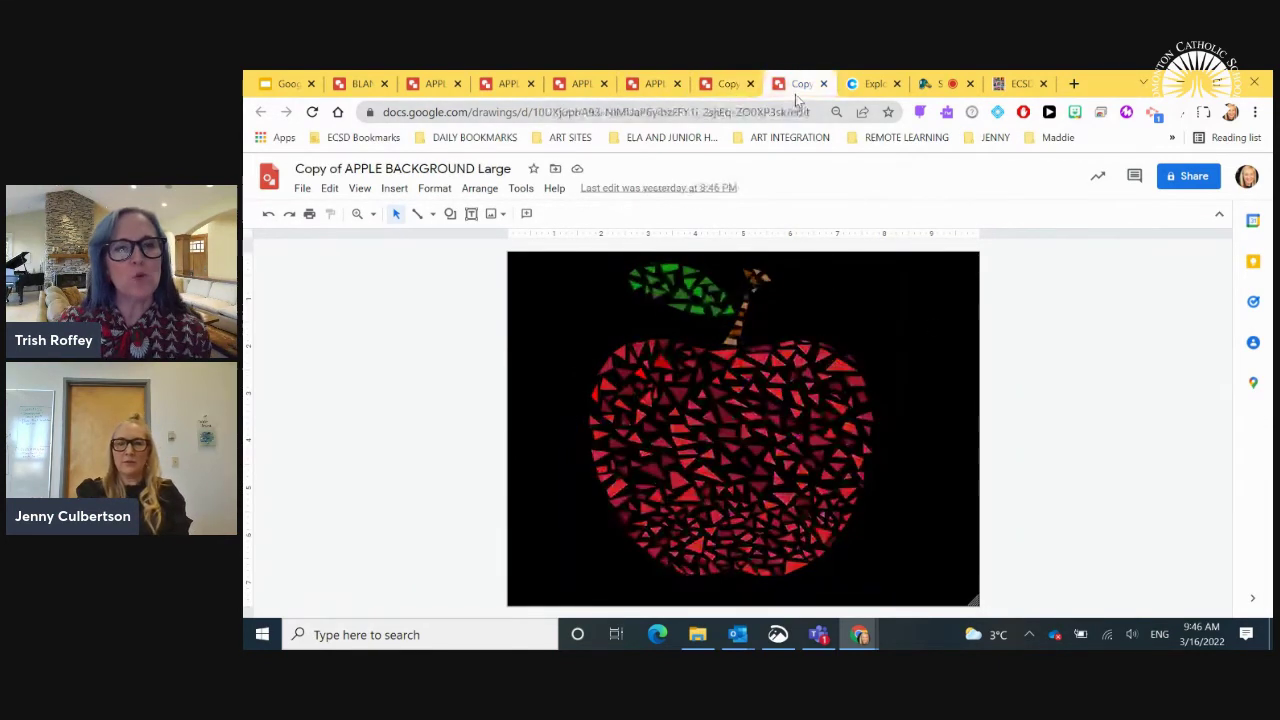
pyautogui.click(727, 88)
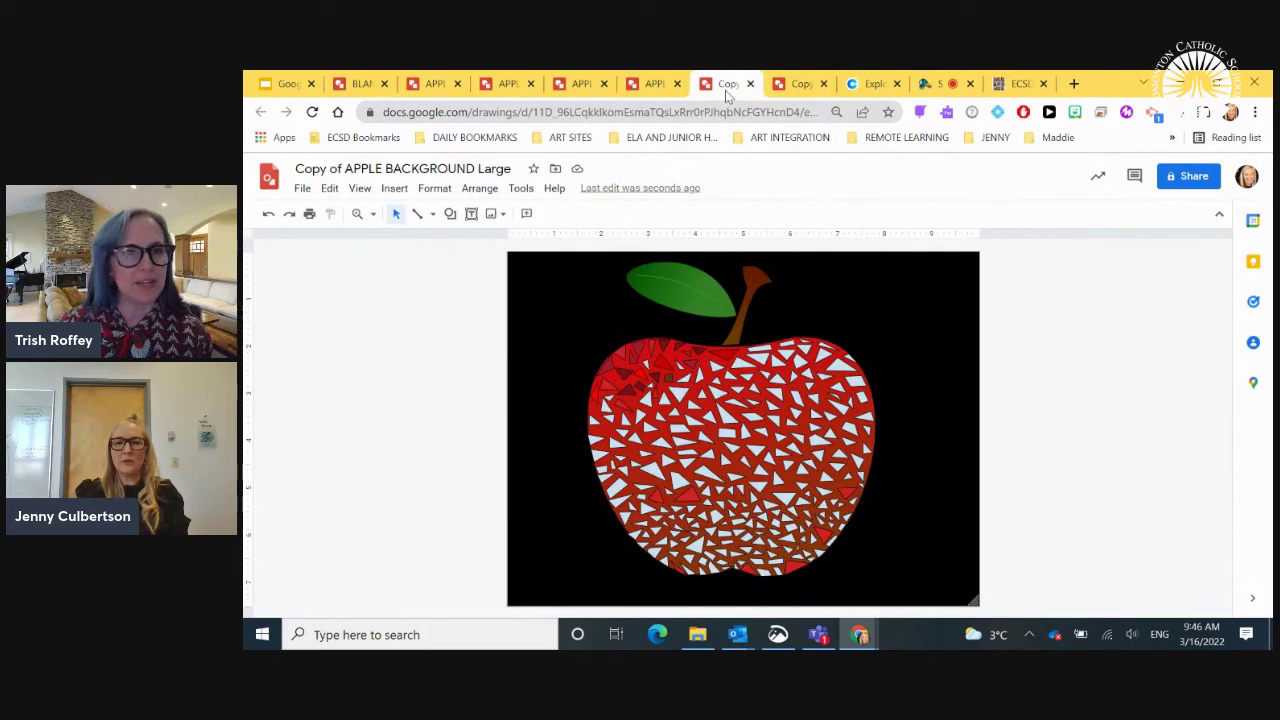
# - In APPLE BACKGROUND Large, delete the apple picture behind the mosaic pieces
pyautogui.click(652, 84)
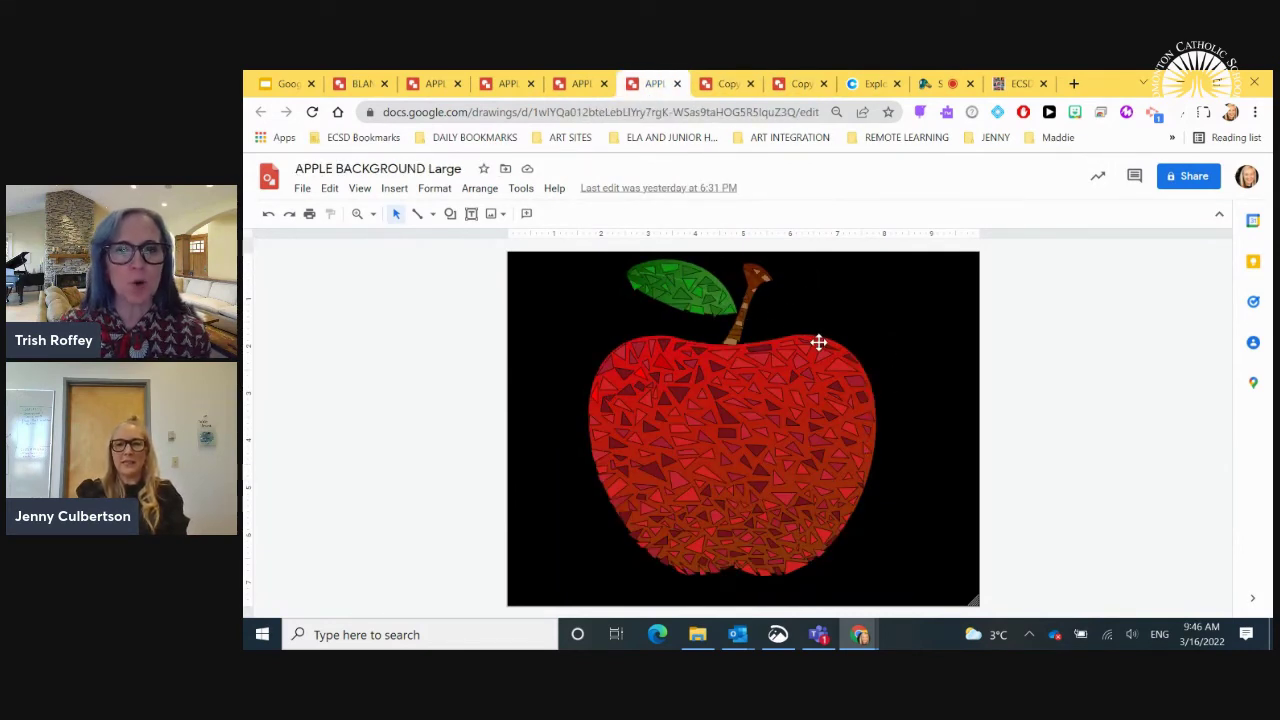
pyautogui.click(767, 288)
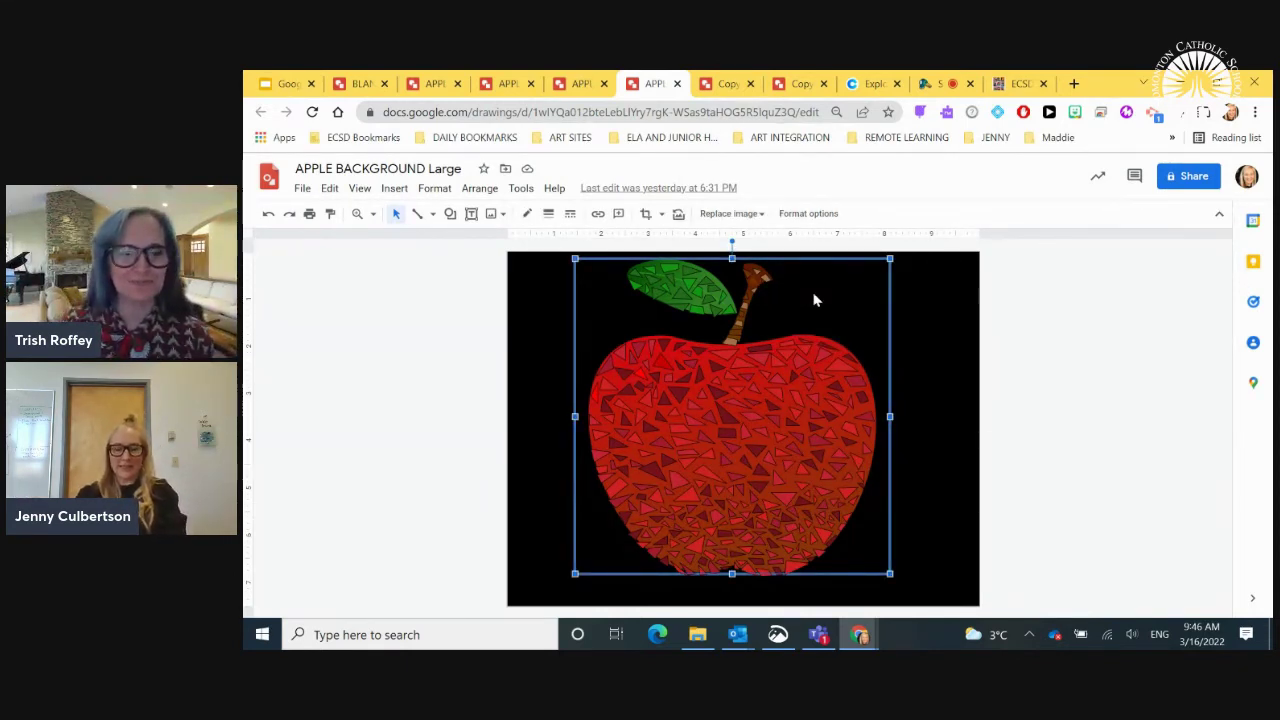
pyautogui.press('Delete')
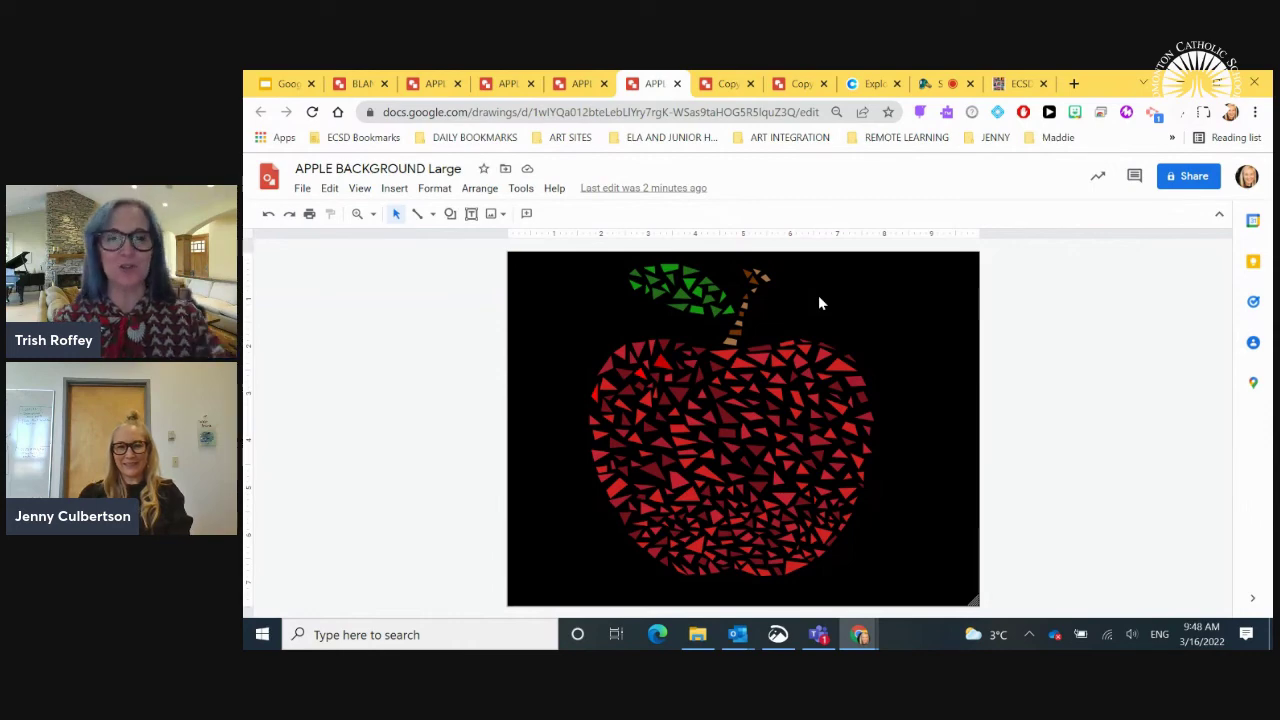
# - Switch to the virtual art gallery at ecsdspringintoart.net and tour the rooms to view the student artworks on the walls
pyautogui.click(1014, 86)
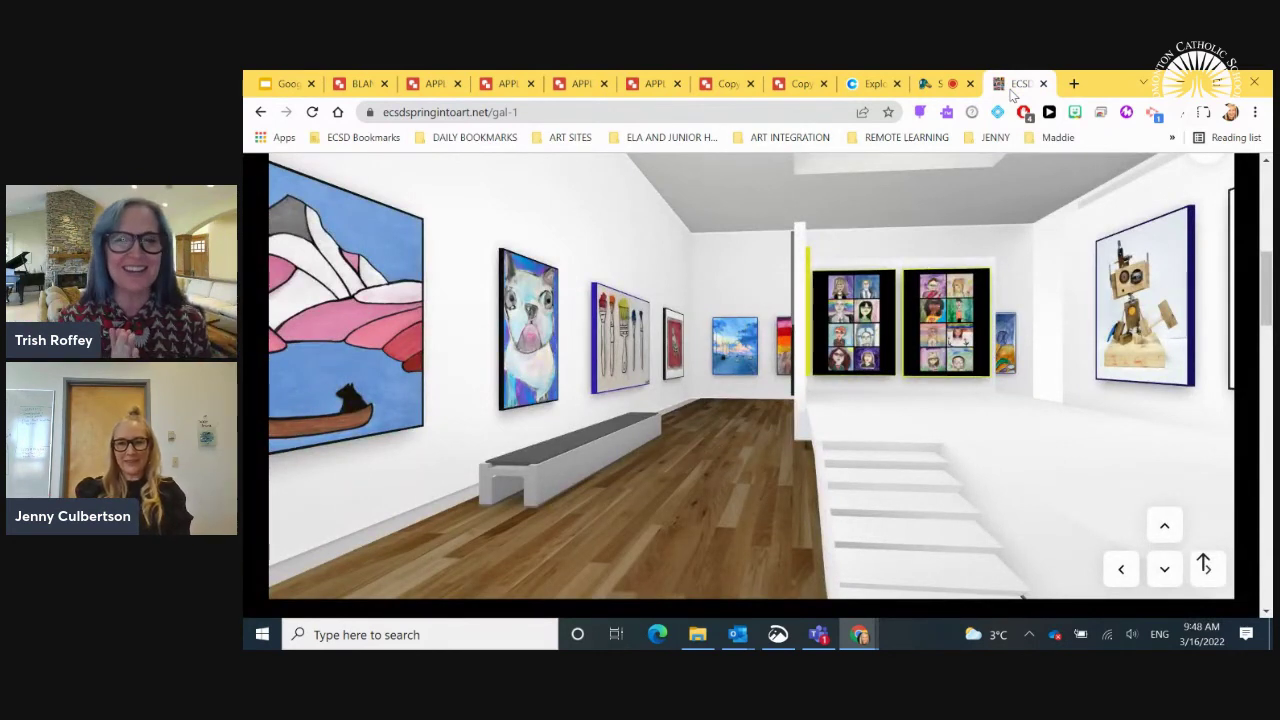
pyautogui.moveTo(986, 457)
pyautogui.mouseDown()
pyautogui.moveTo(789, 451)
pyautogui.moveTo(646, 479)
pyautogui.mouseUp()
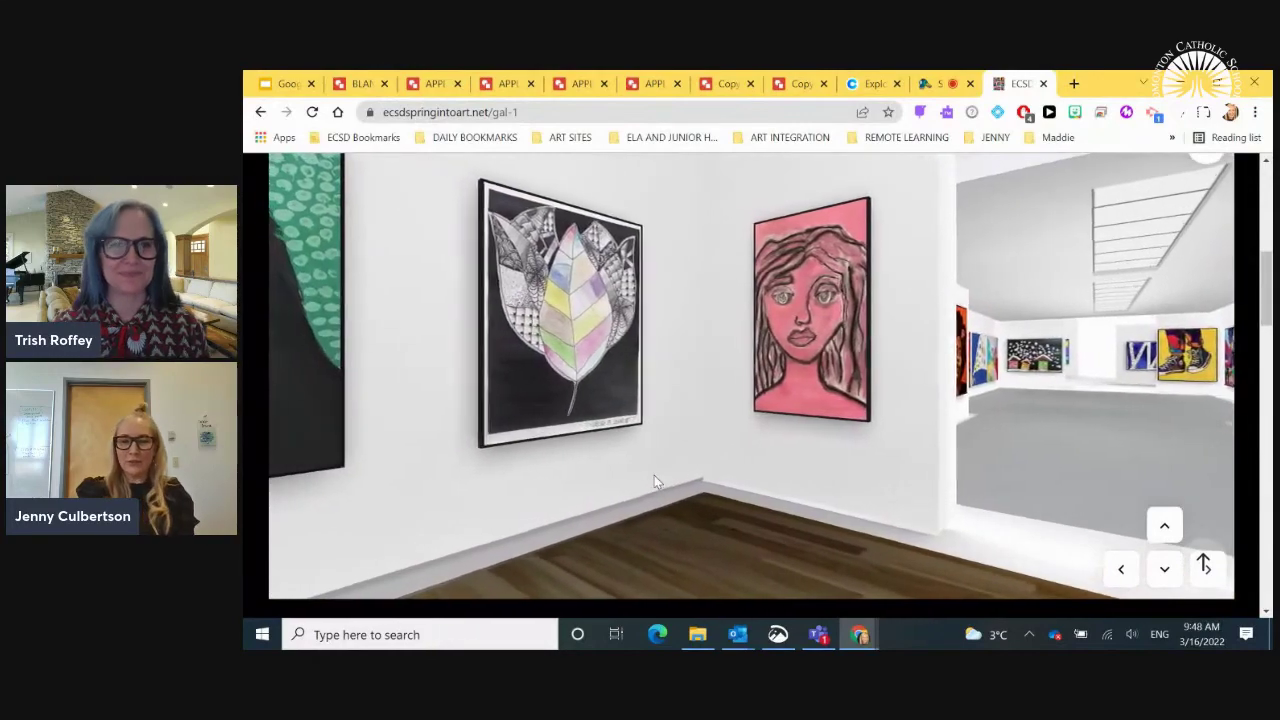
pyautogui.scroll(-5, 654, 475)
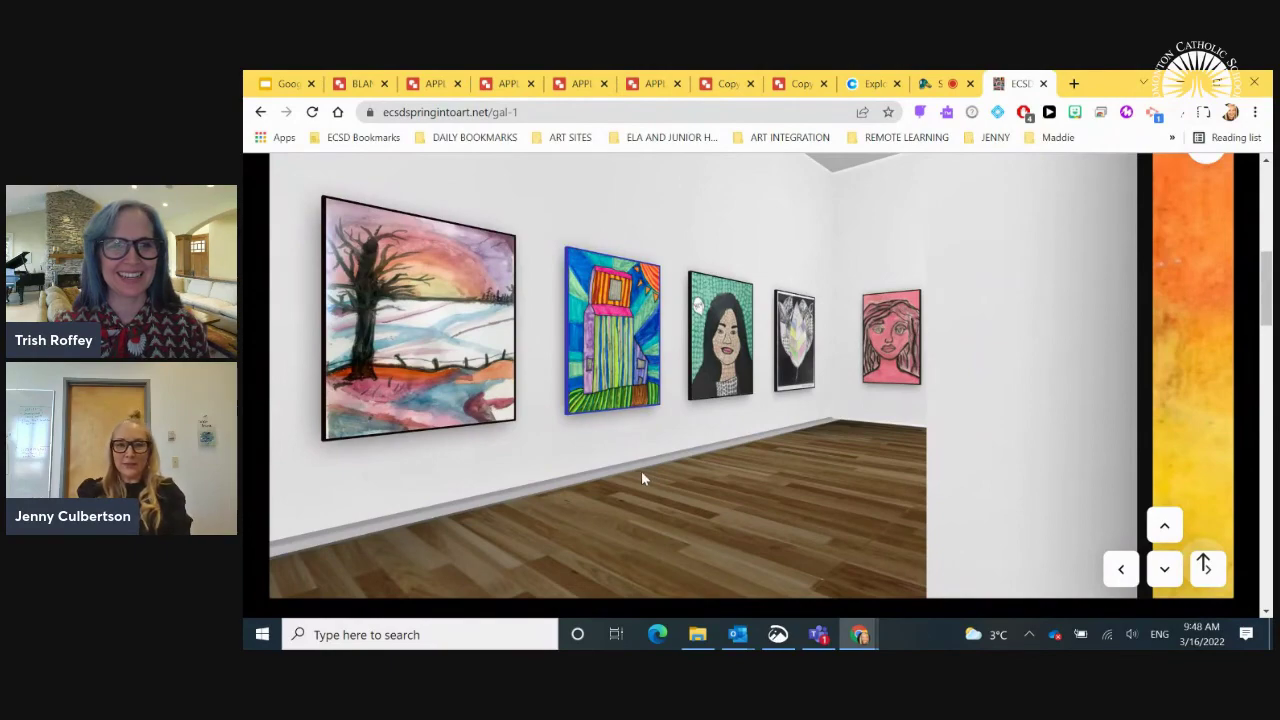
pyautogui.moveTo(641, 471)
pyautogui.mouseDown()
pyautogui.moveTo(743, 457)
pyautogui.moveTo(915, 462)
pyautogui.mouseUp()
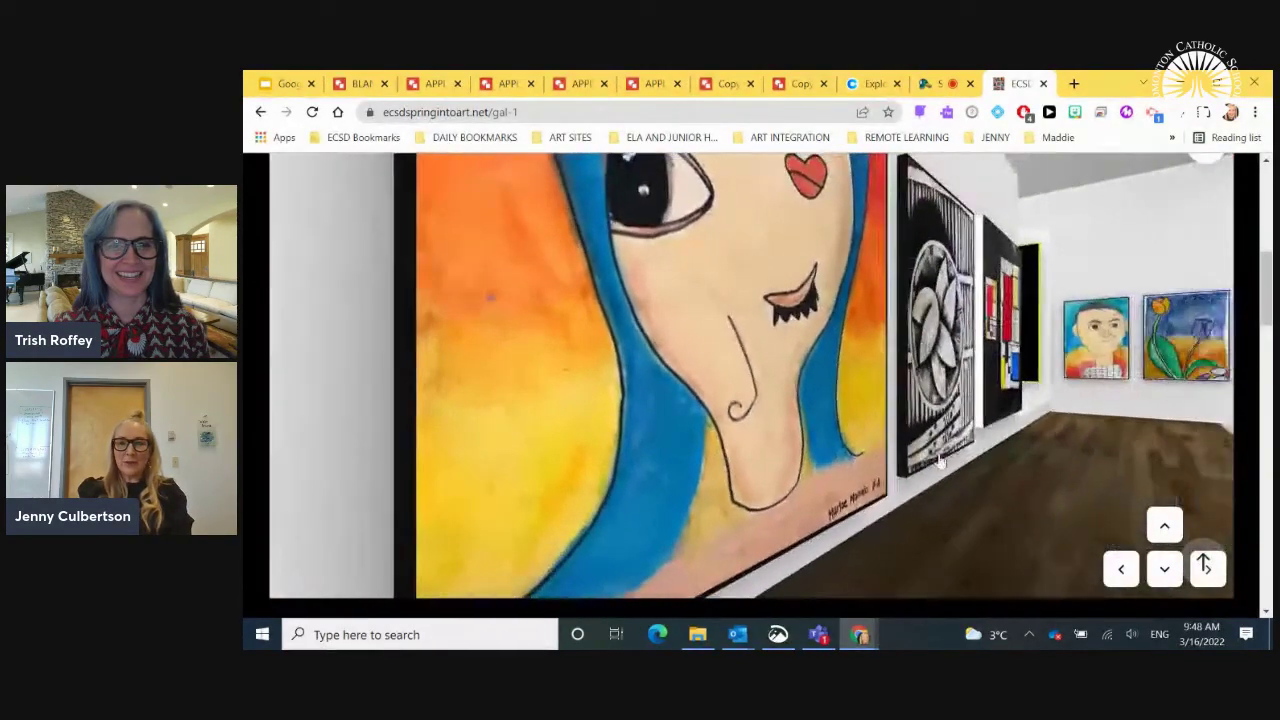
pyautogui.press('Down')
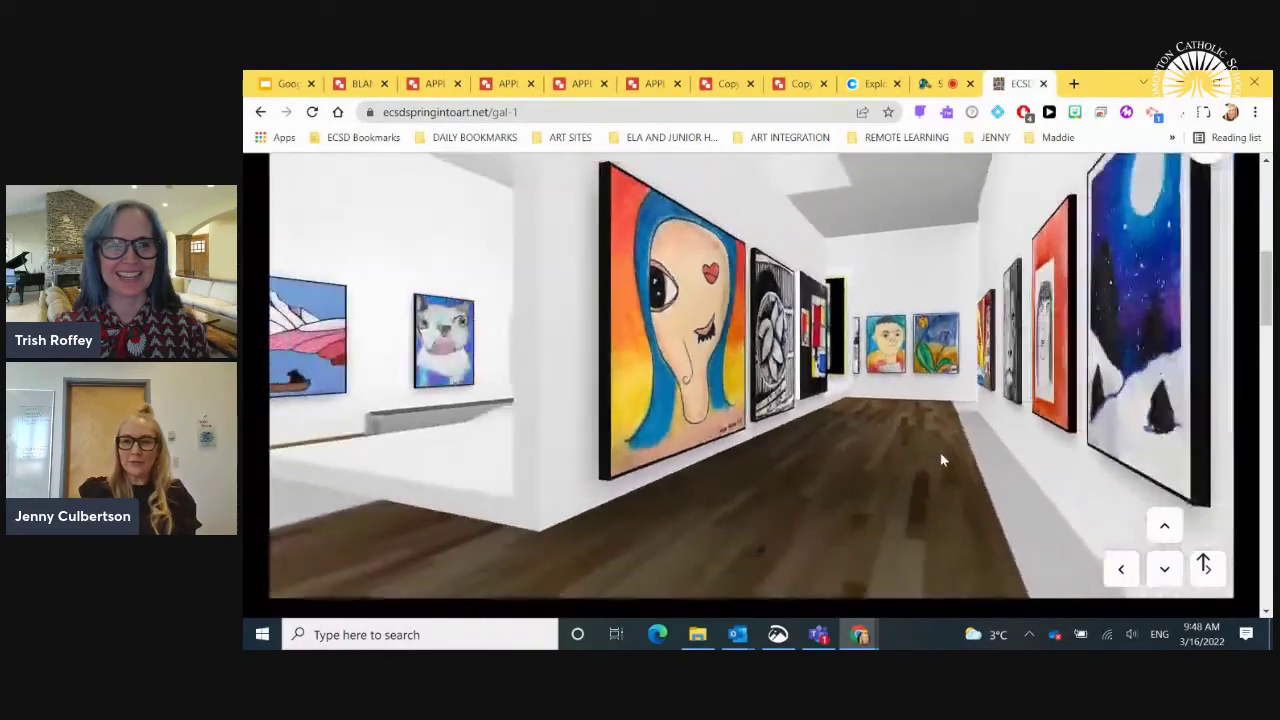
pyautogui.press('Left')
pyautogui.press('Up')
pyautogui.press('Left')
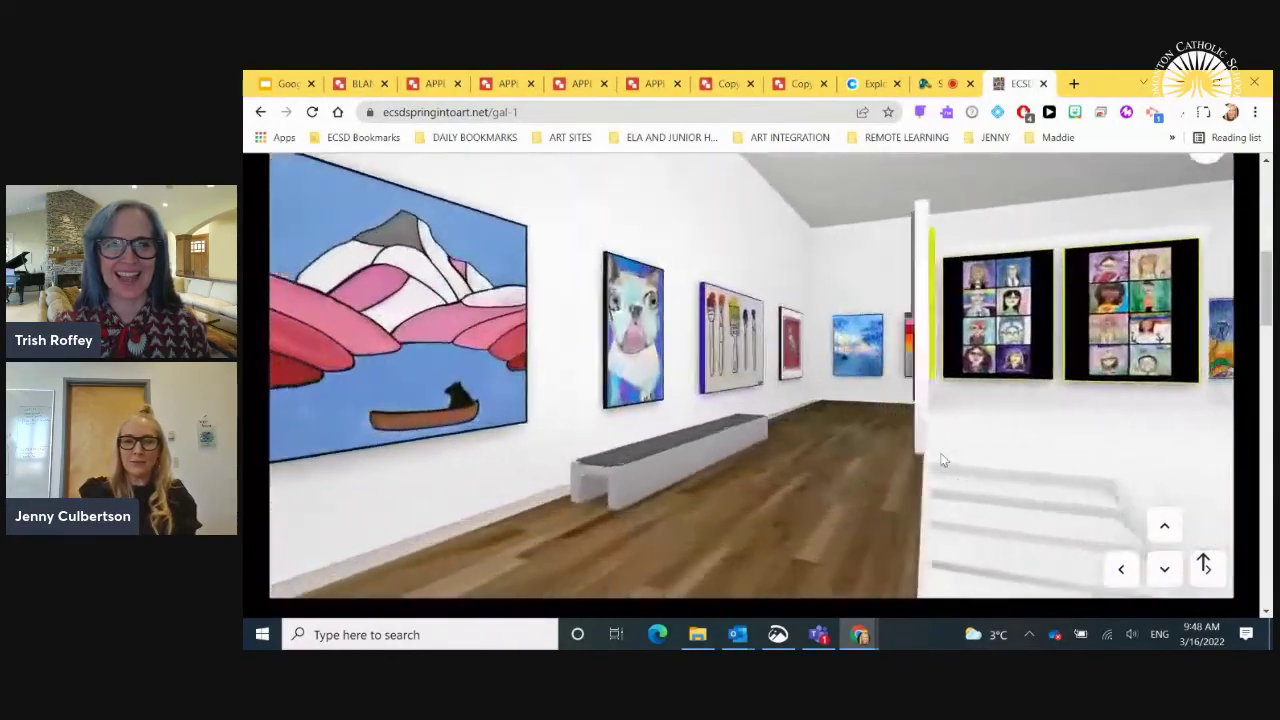
pyautogui.press('Up')
pyautogui.press('Up')
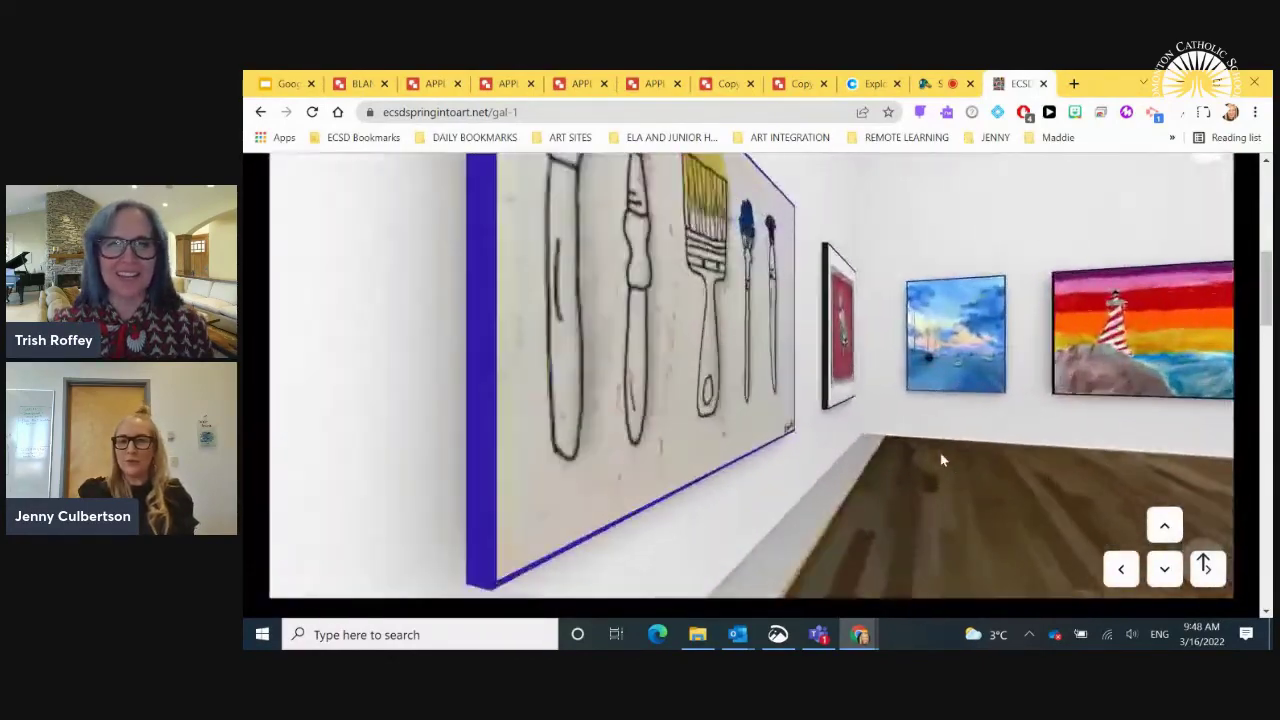
pyautogui.press('Down')
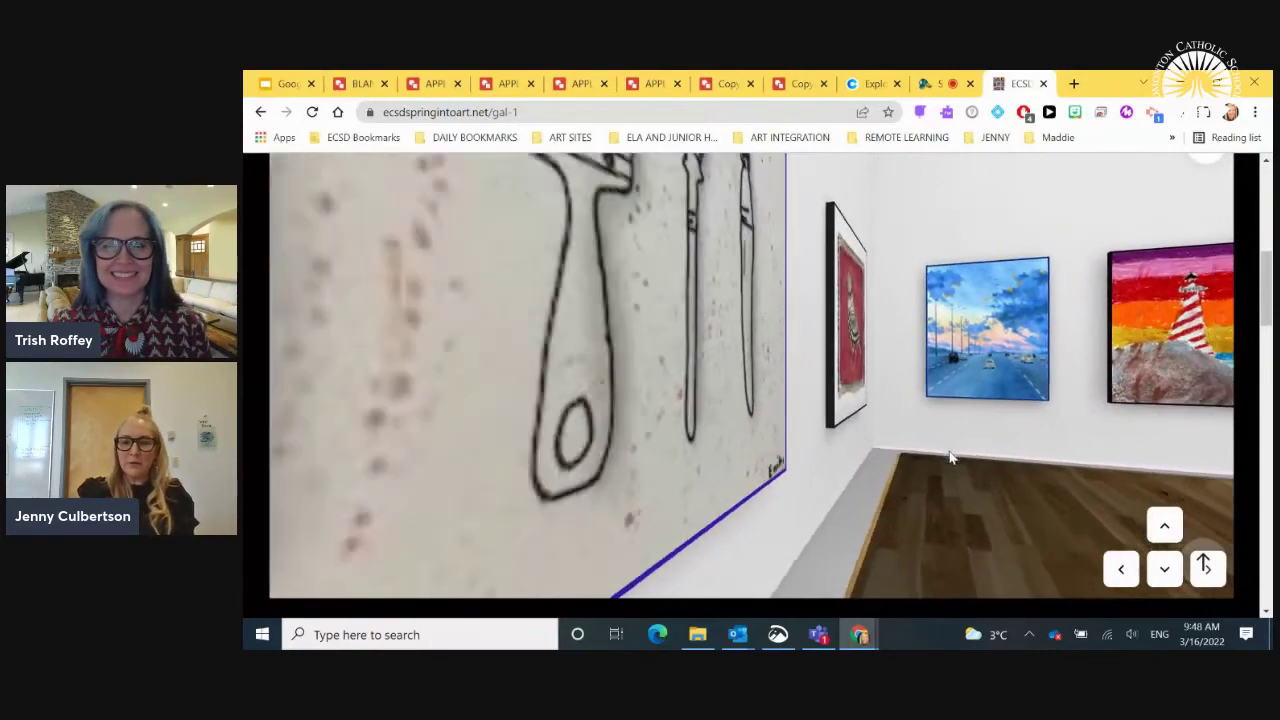
pyautogui.press('Left')
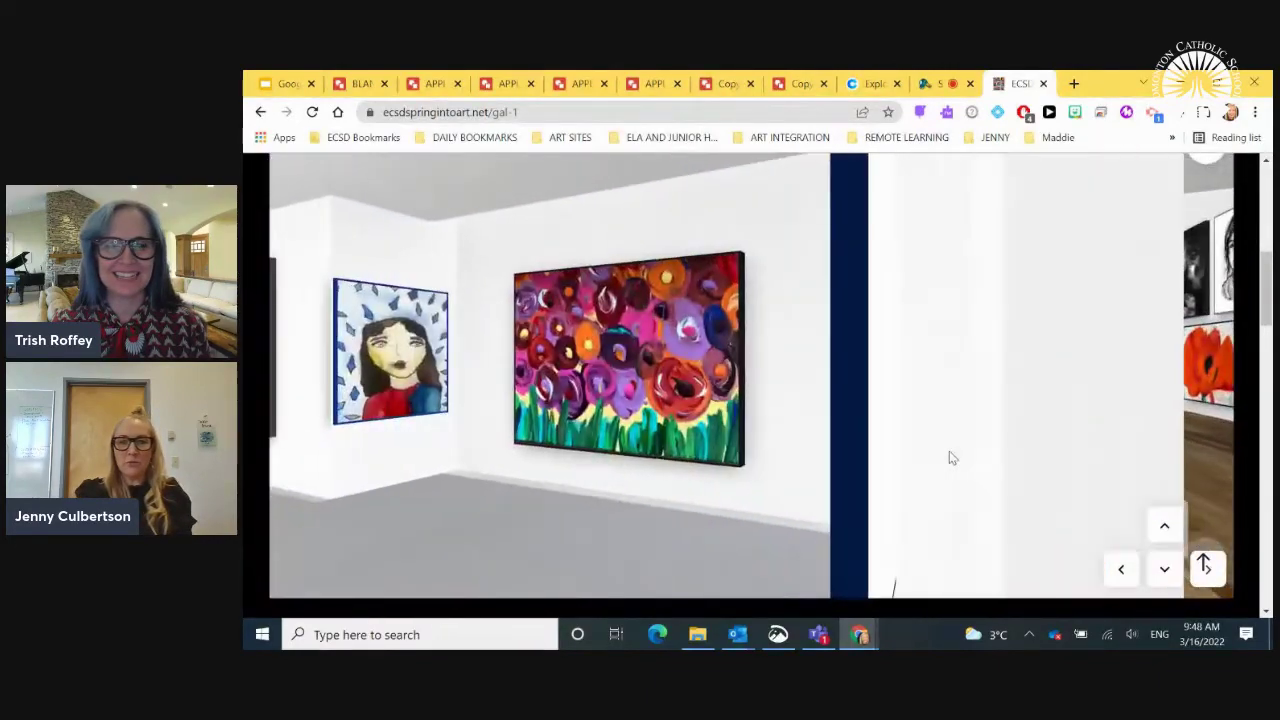